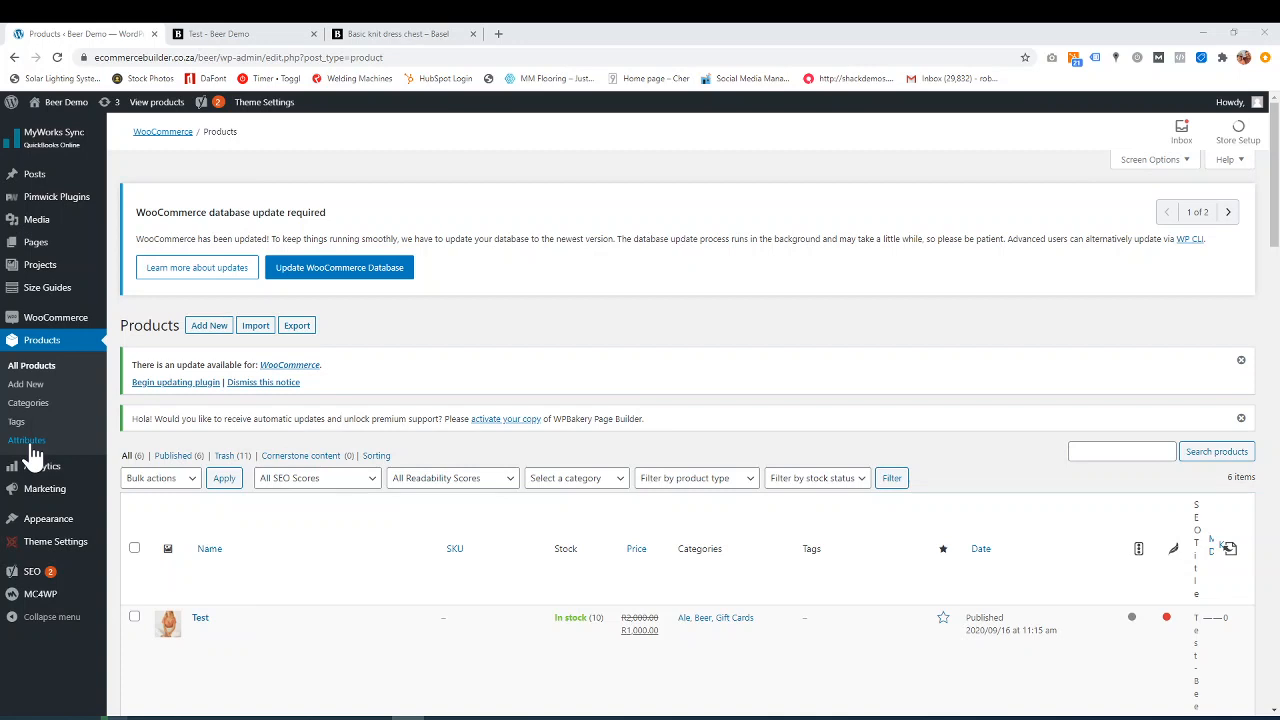
Open the product attributes page
left_click(30, 447)
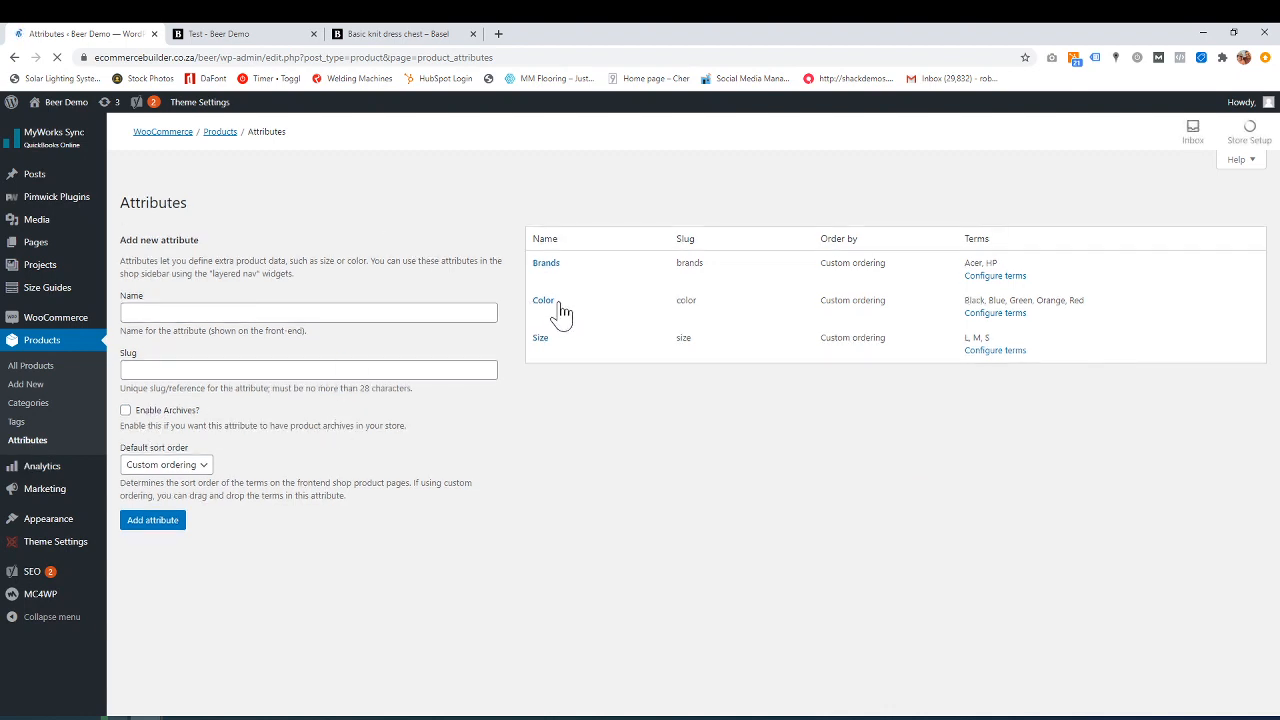
scroll(580, 440, "down", 2)
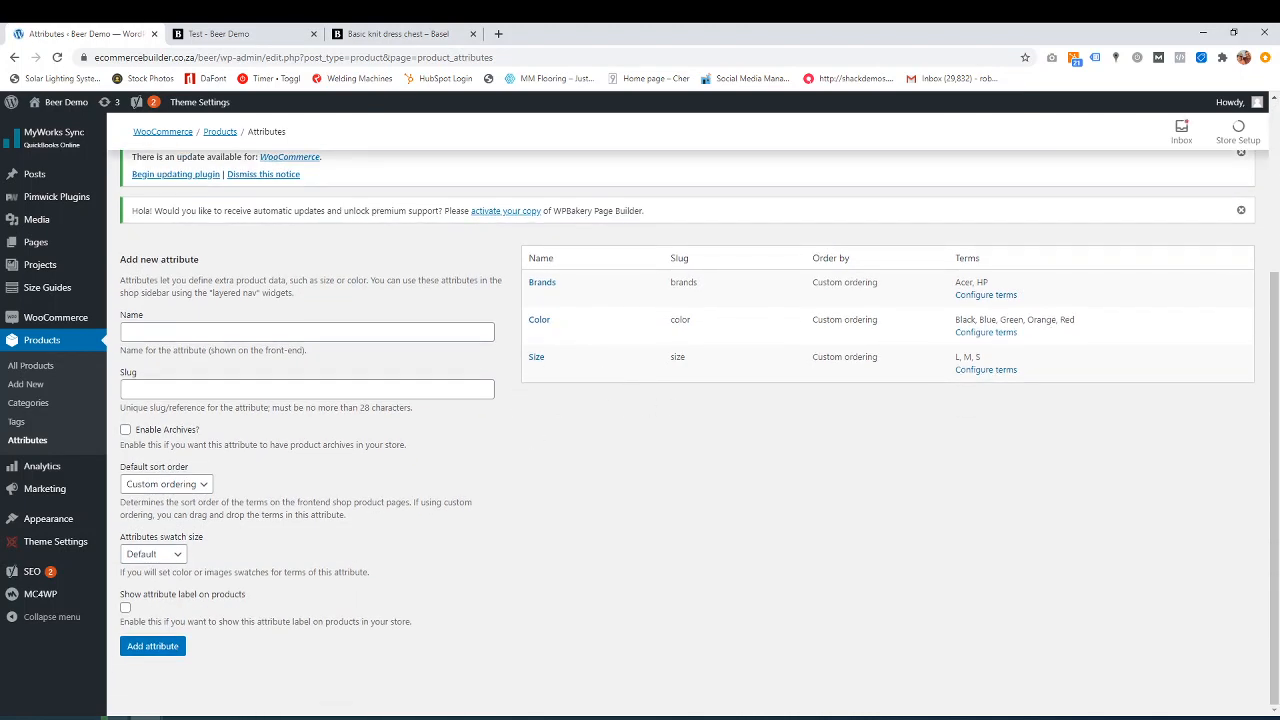
left_click(307, 332)
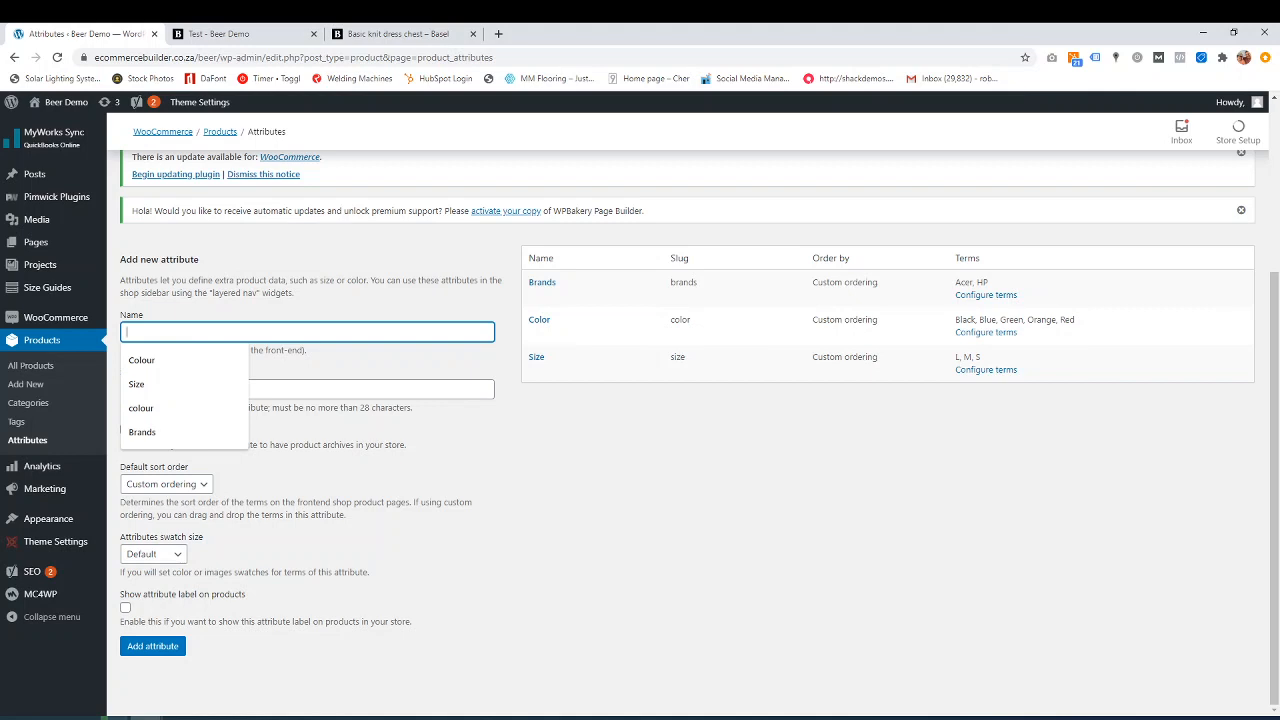
type("Fabric")
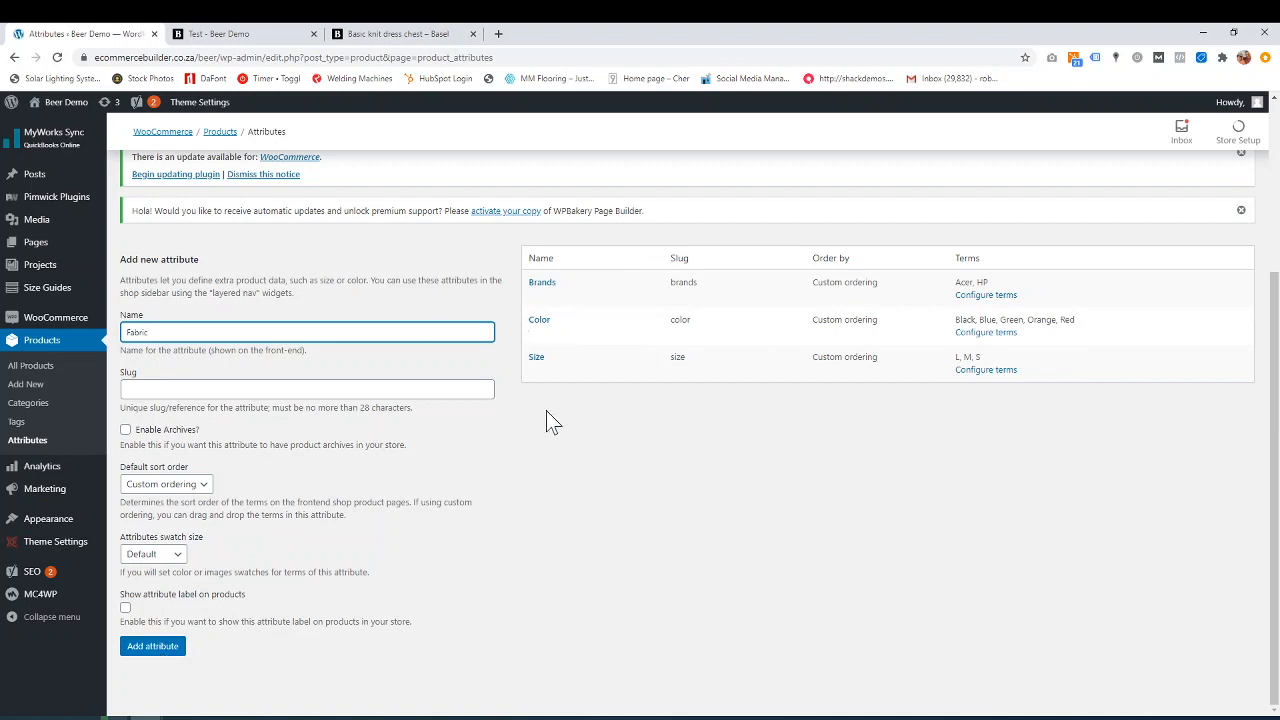
left_click(651, 440)
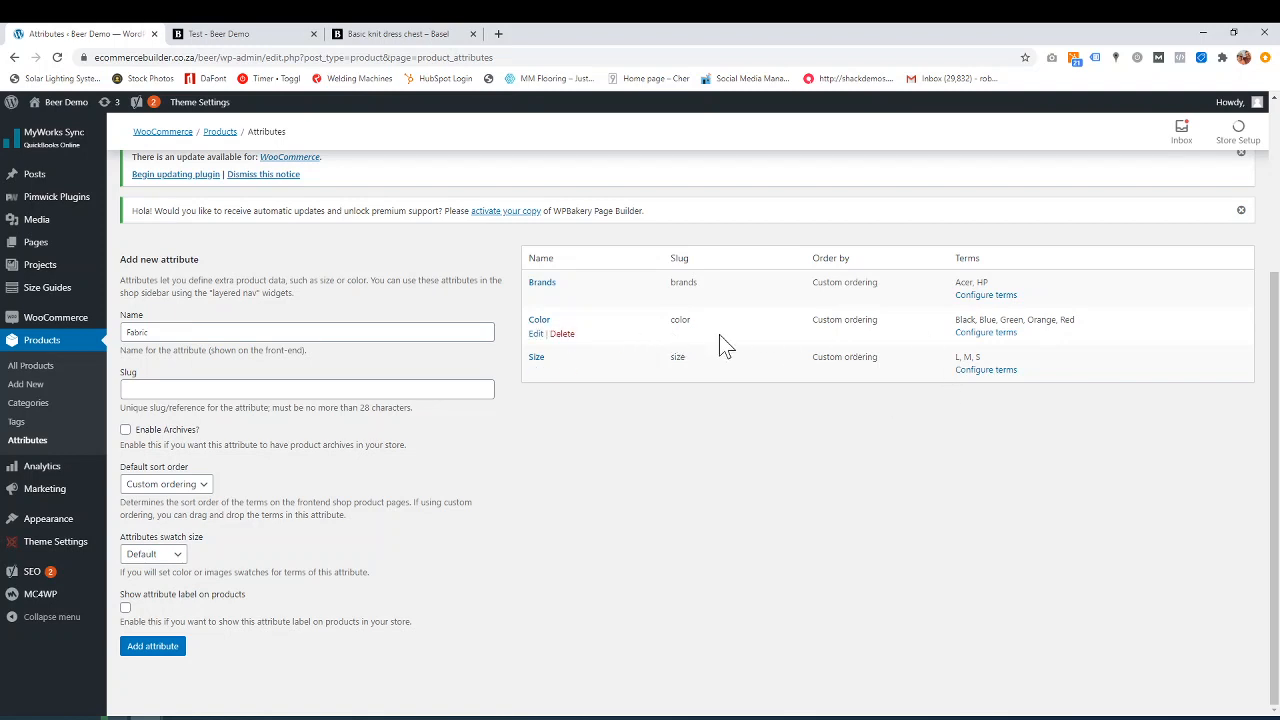
Open the terms of the Color attribute and enter Pink as the name of a new color term
left_click(985, 333)
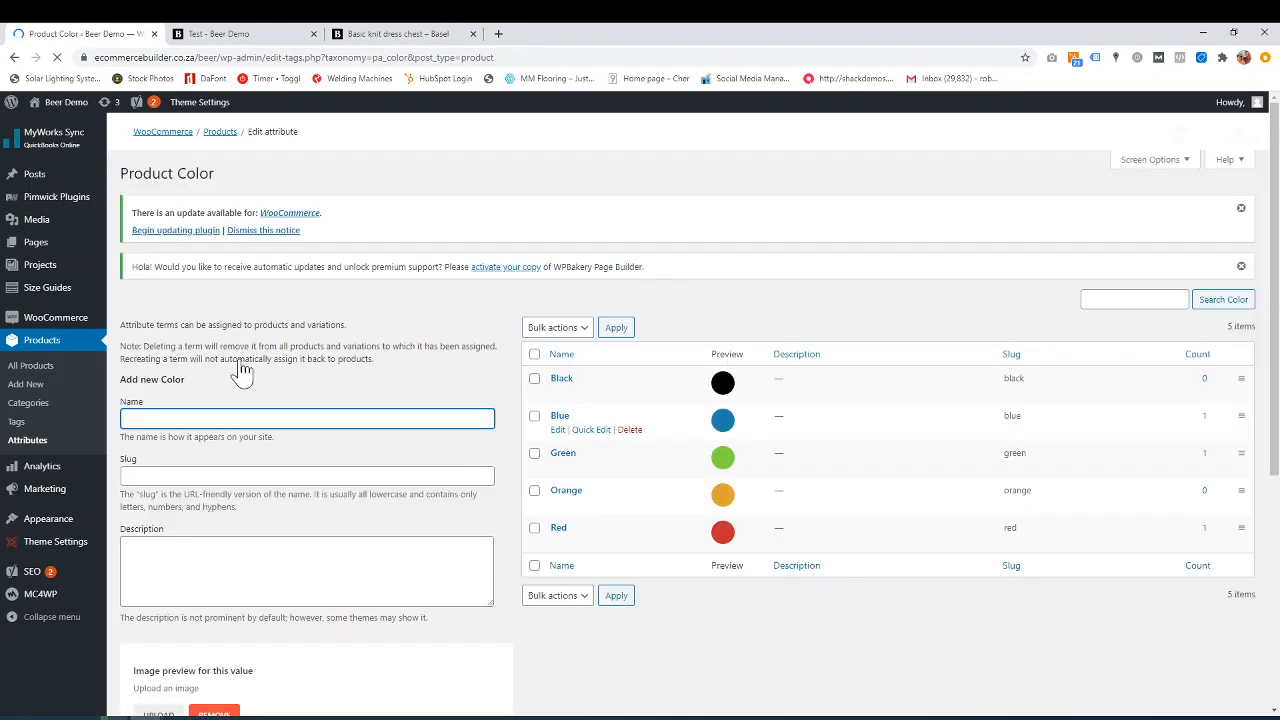
scroll(241, 372, "down", 1)
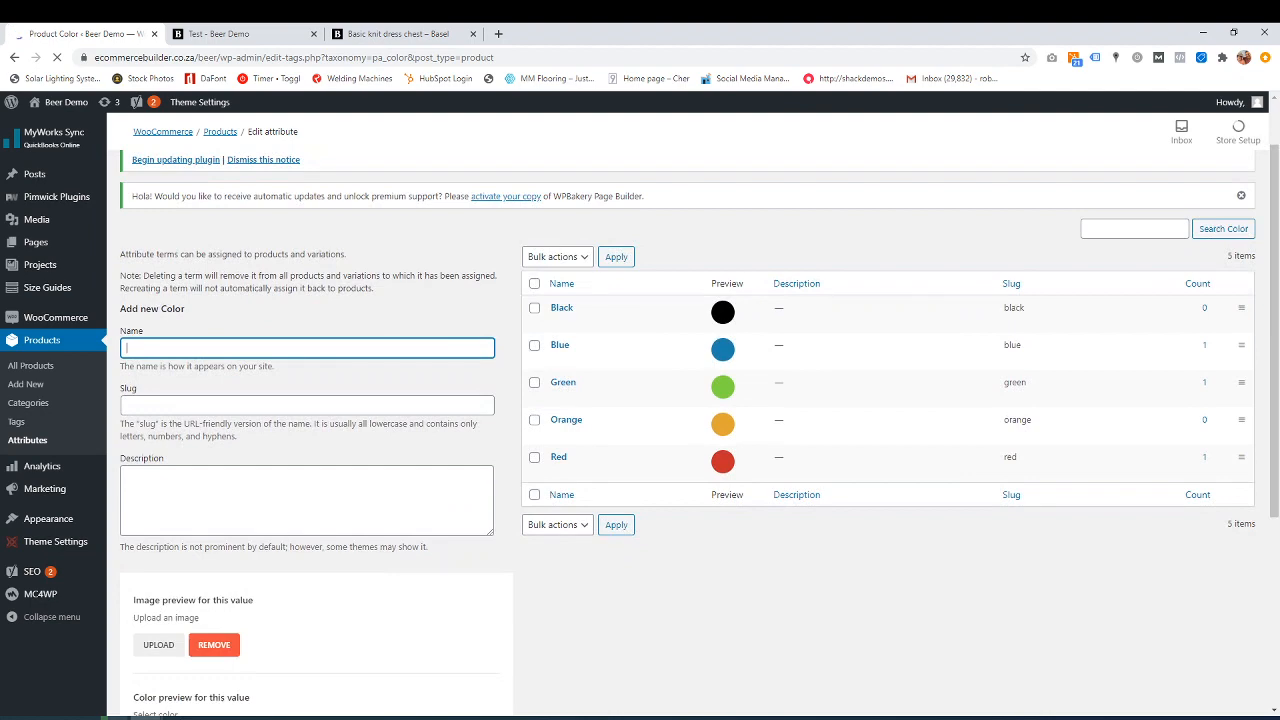
type("P")
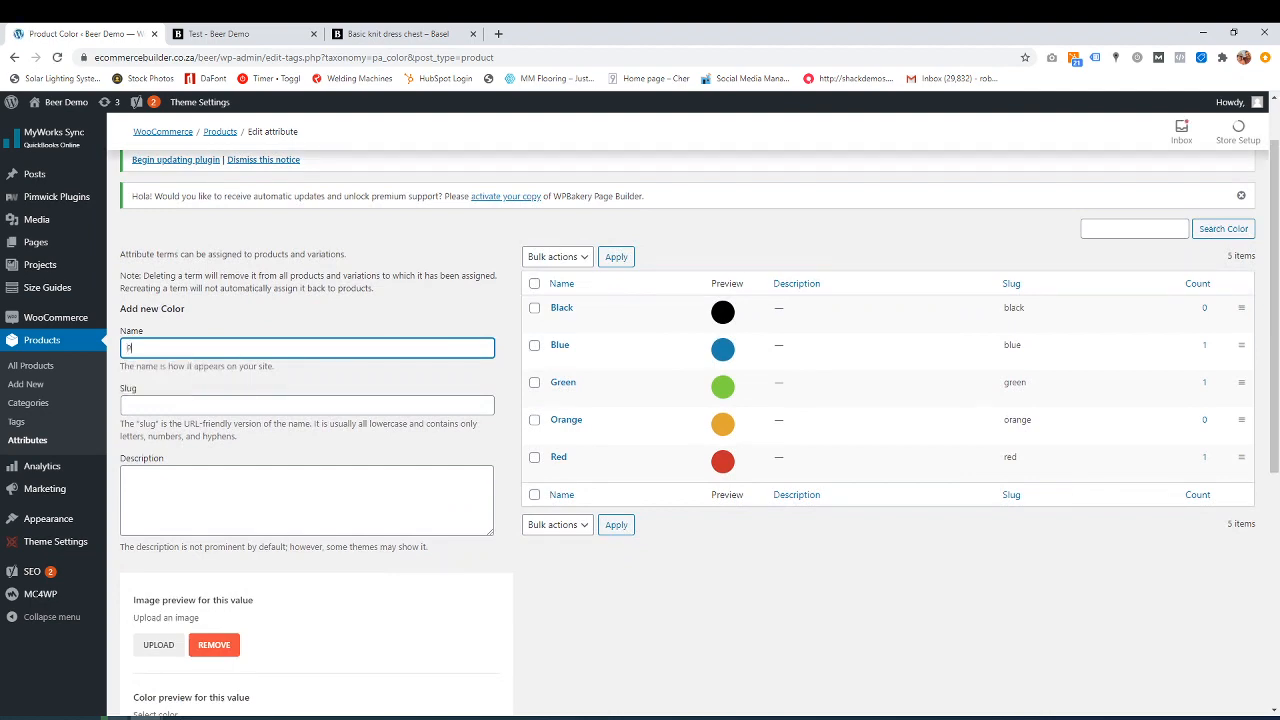
type("ink")
scroll(700, 430, "down", 1)
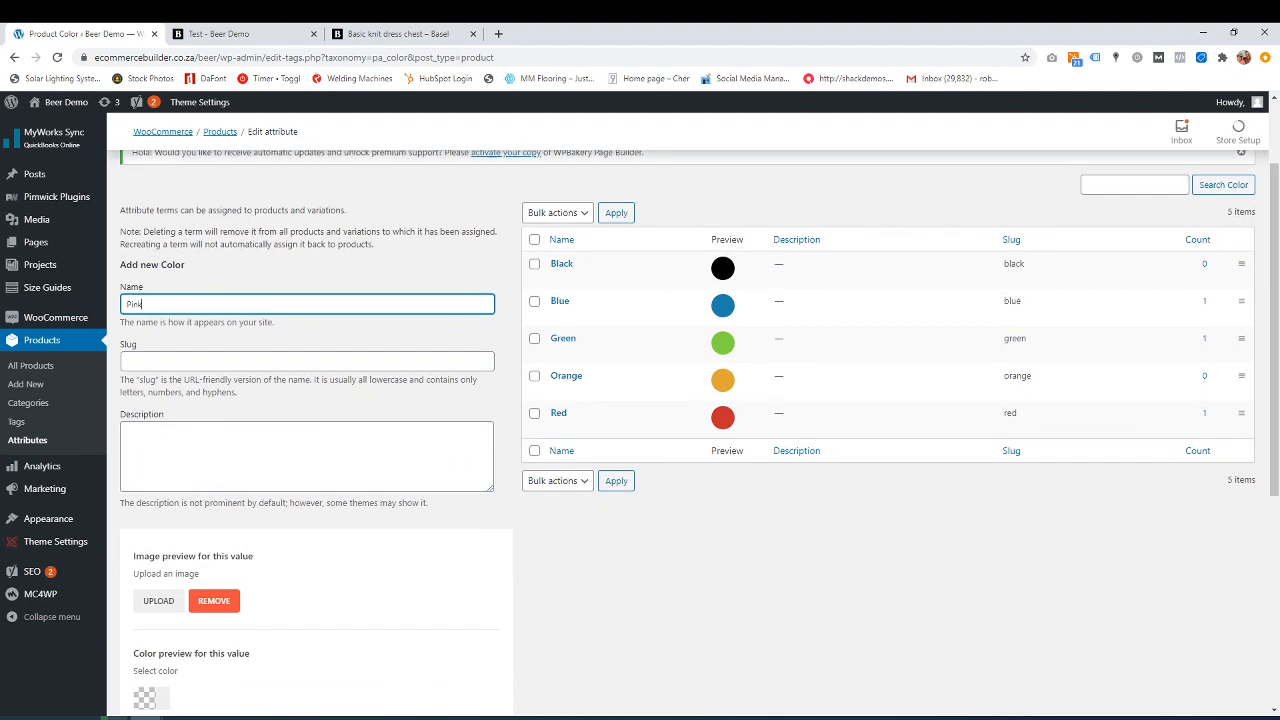
Set the new term's color preview to the pink shade #d121ce and add it to the Color attribute
scroll(700, 430, "down", 2)
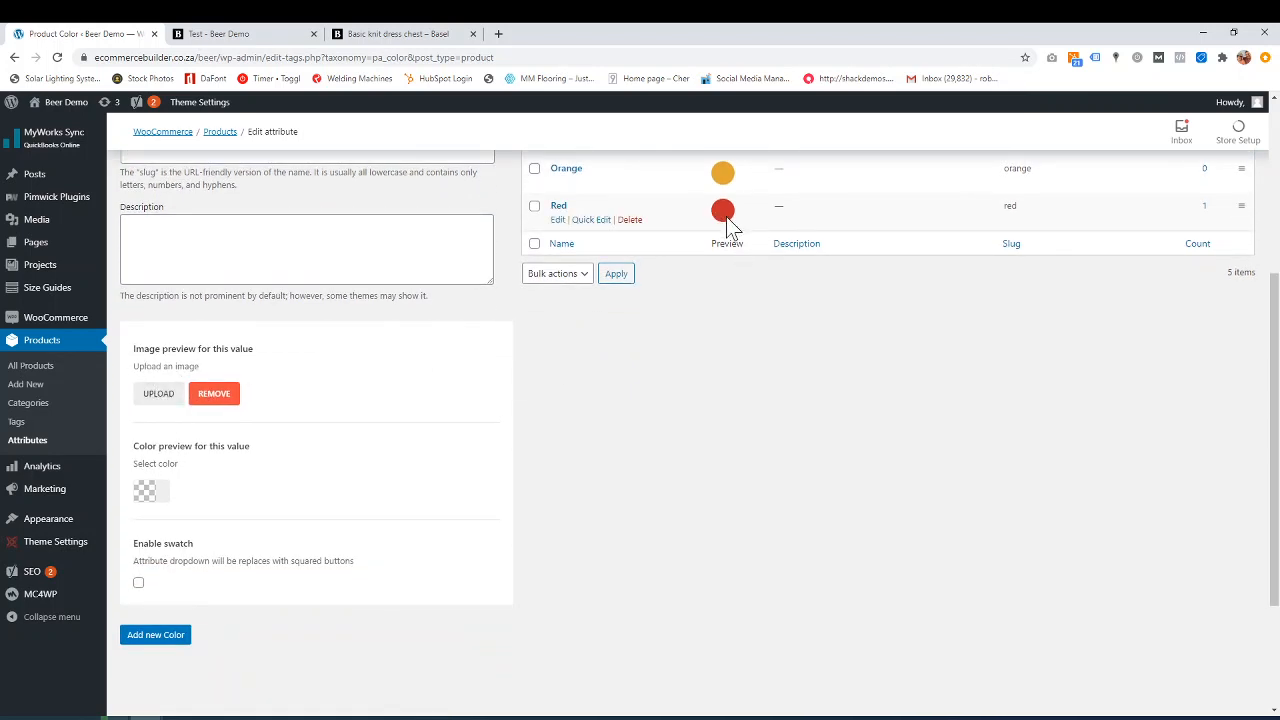
left_click(147, 492)
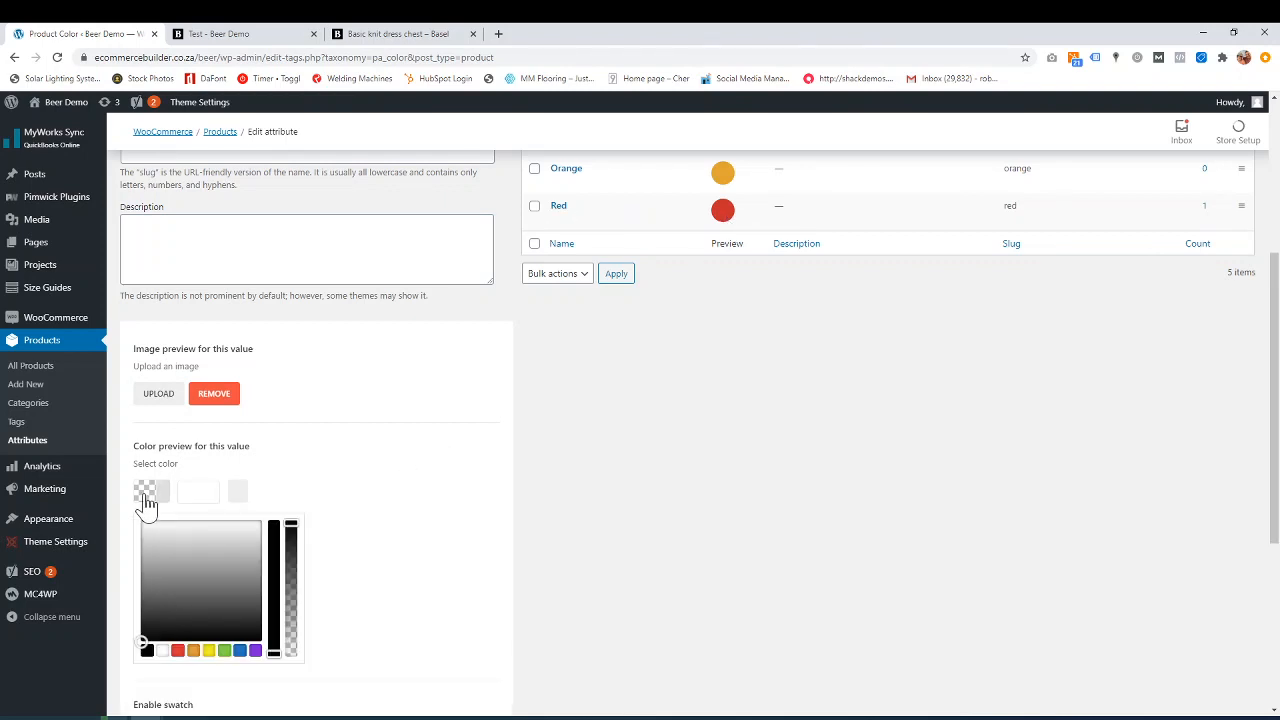
left_click(255, 651)
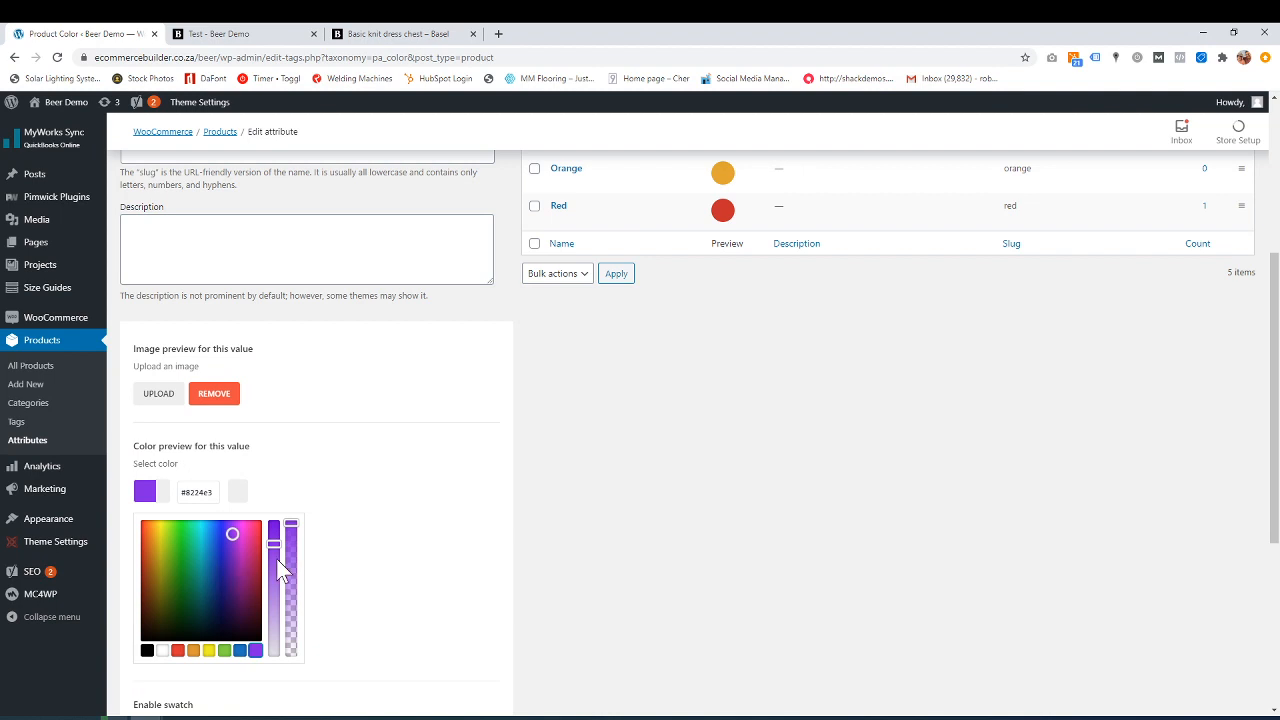
left_click(242, 542)
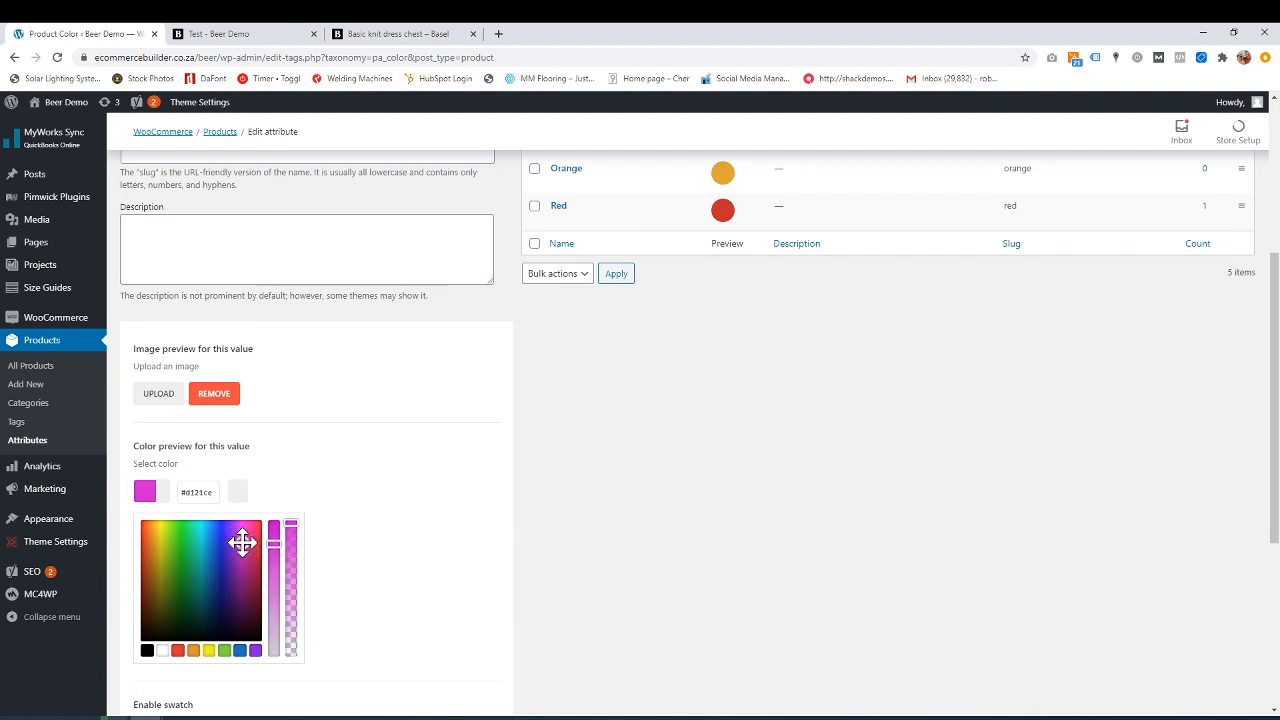
left_click(598, 450)
scroll(598, 450, "down", 2)
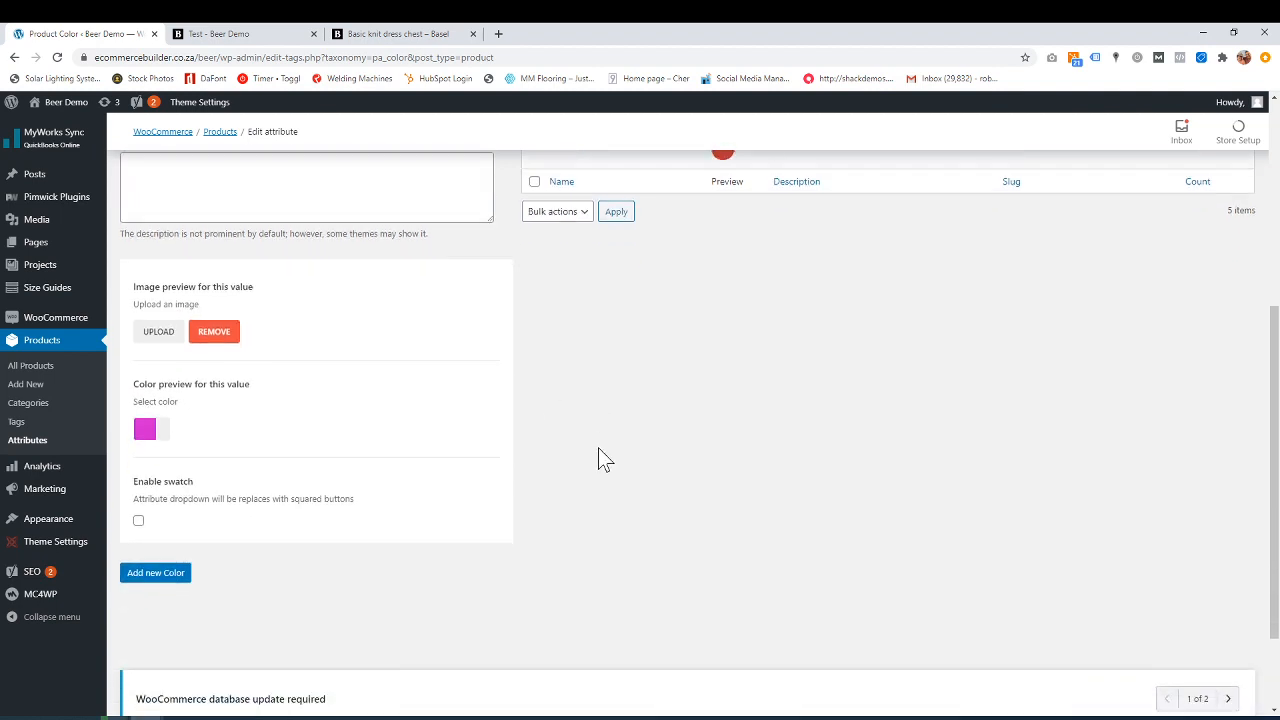
left_click(162, 574)
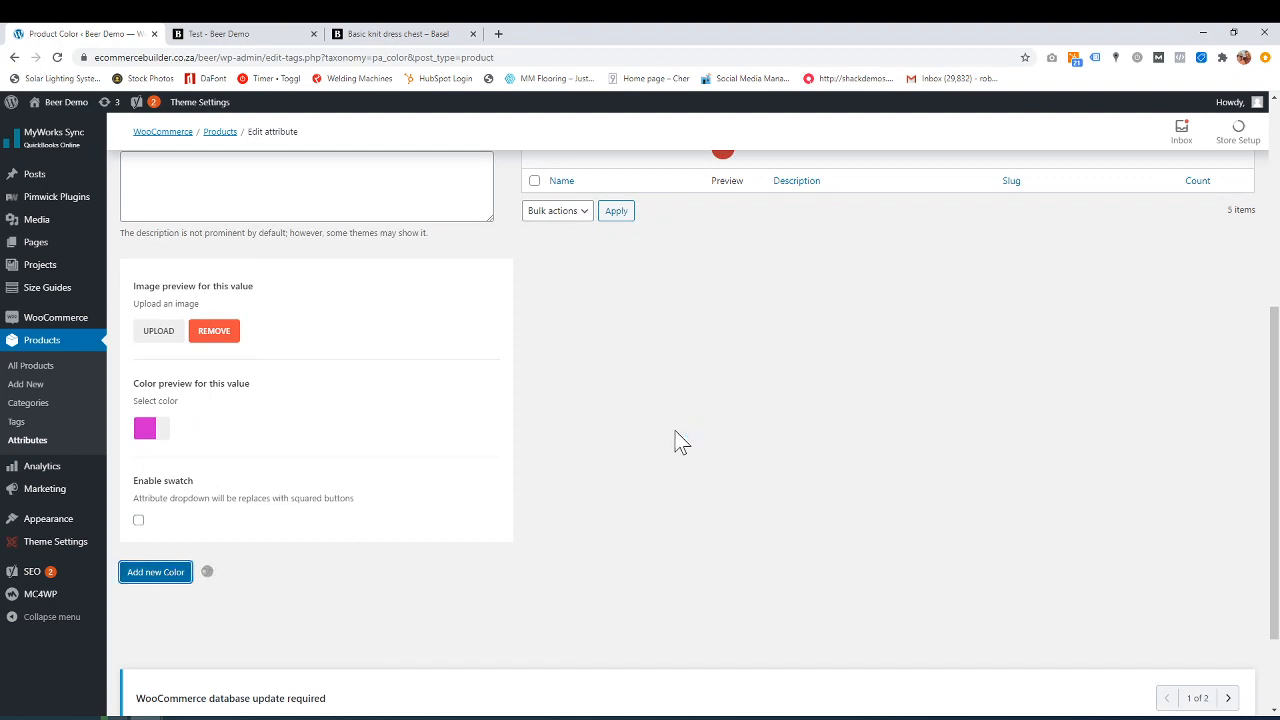
scroll(677, 440, "up", 4)
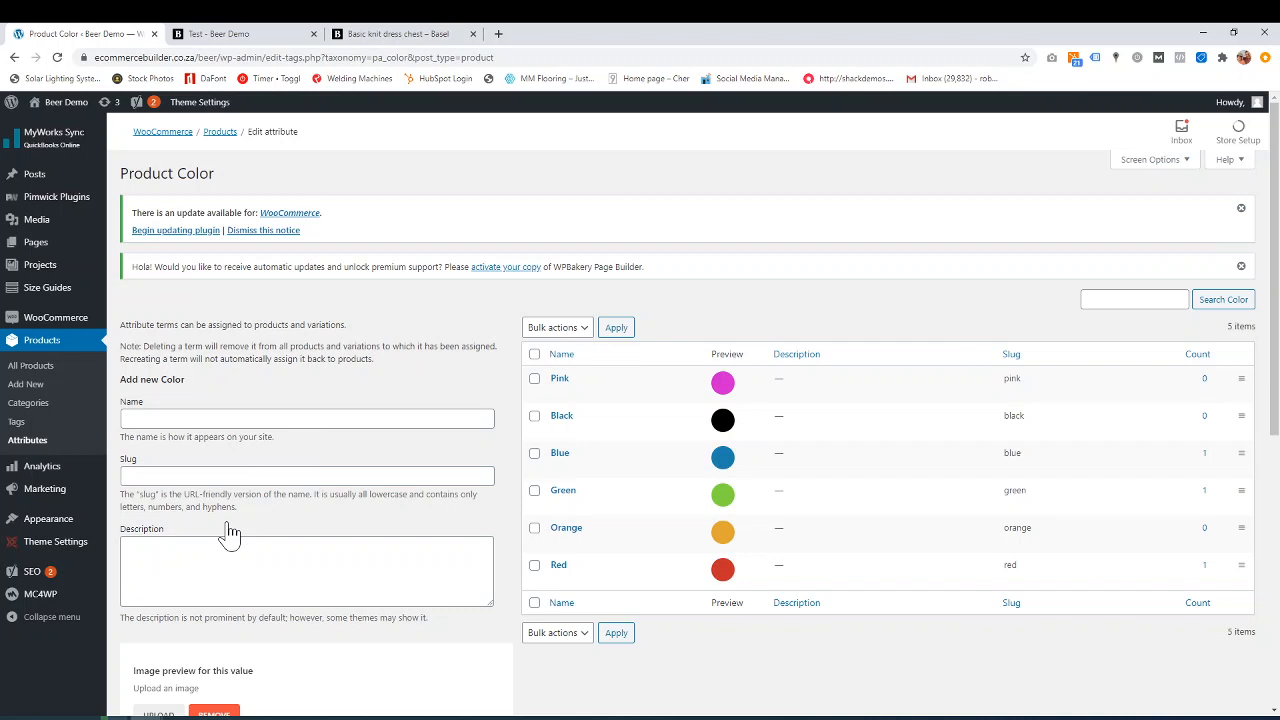
Review the product attributes list and start a new product named Tshirt
left_click(28, 442)
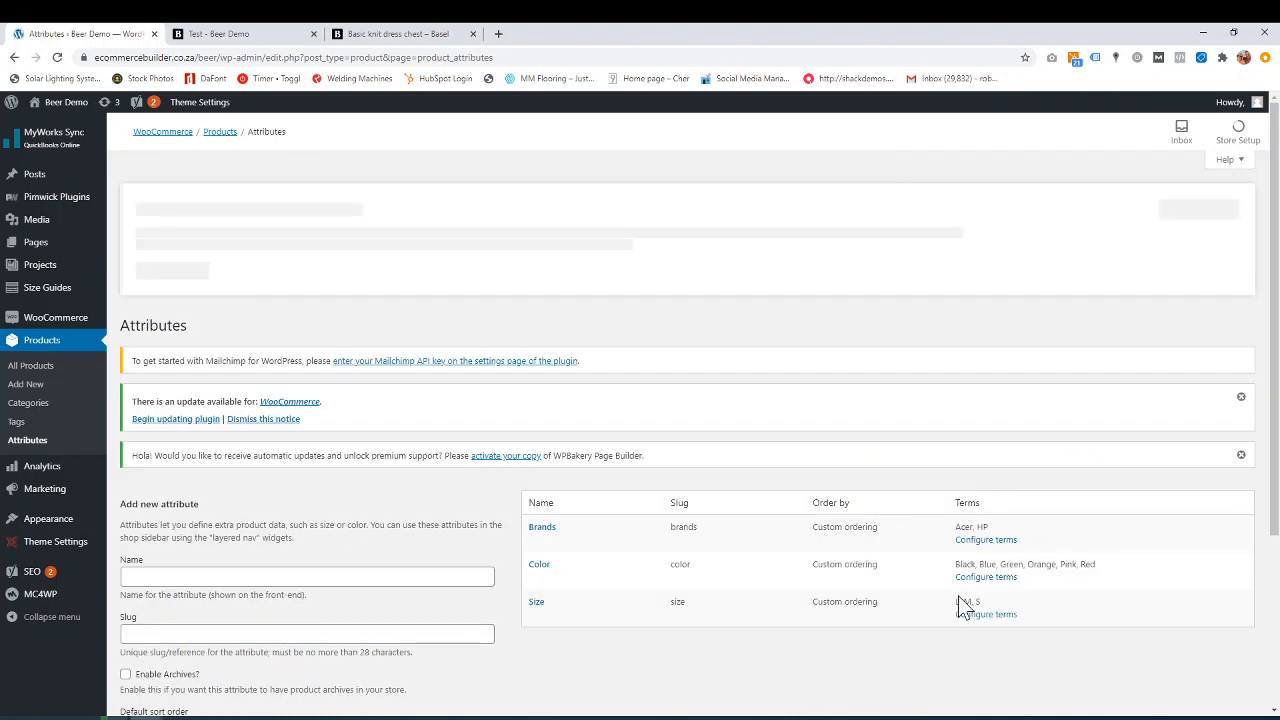
scroll(867, 581, "down", 2)
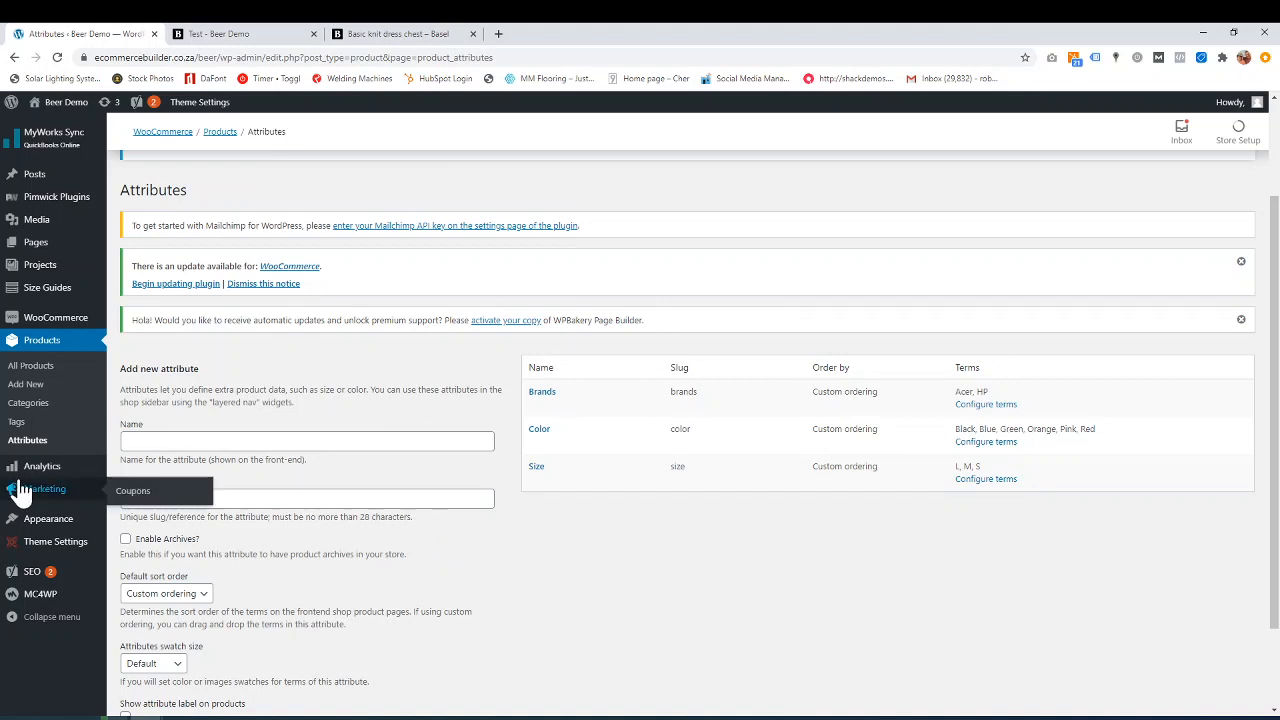
left_click(36, 386)
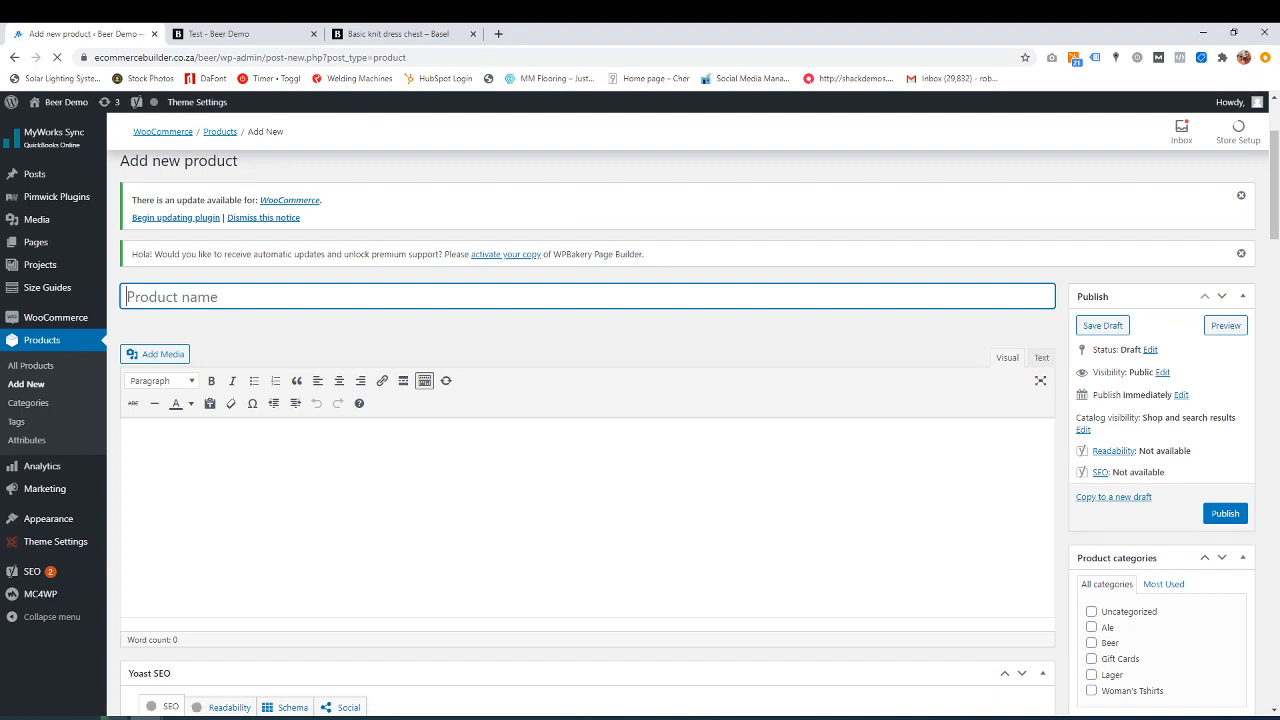
type("Tshirt")
Assign the Tshirt product to the Beer category
scroll(360, 309, "down", 2)
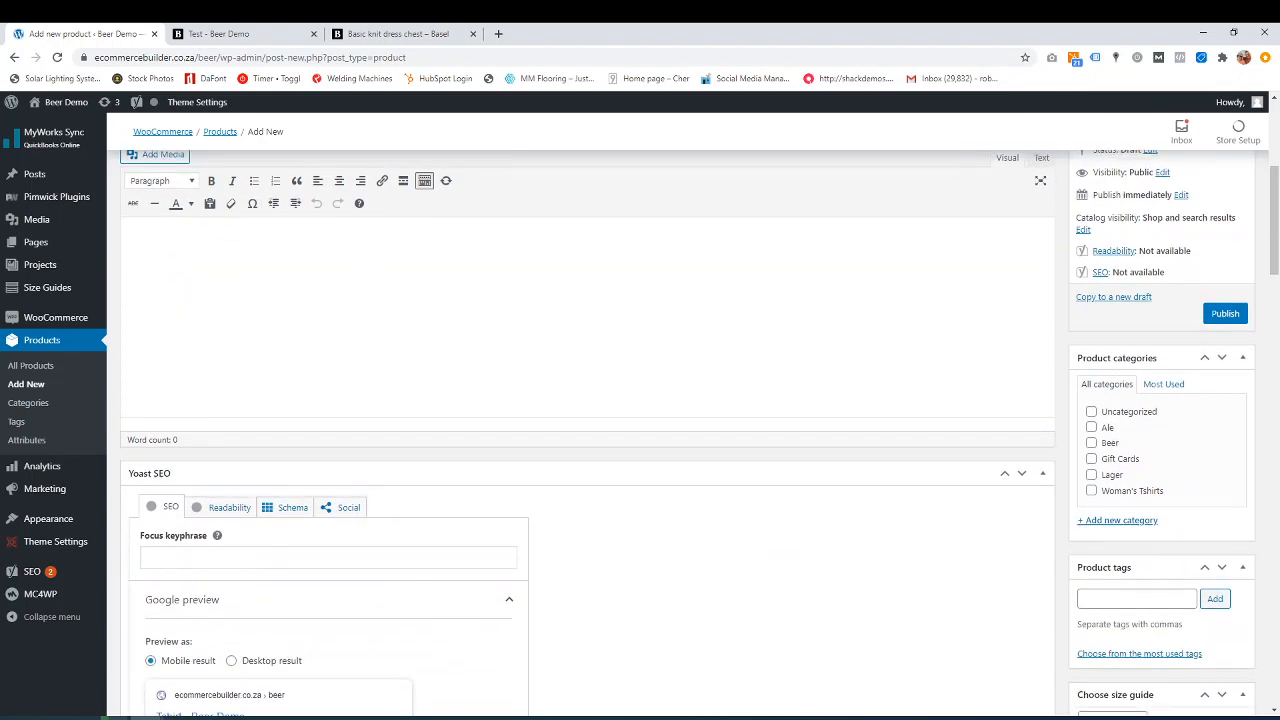
scroll(757, 388, "down", 1)
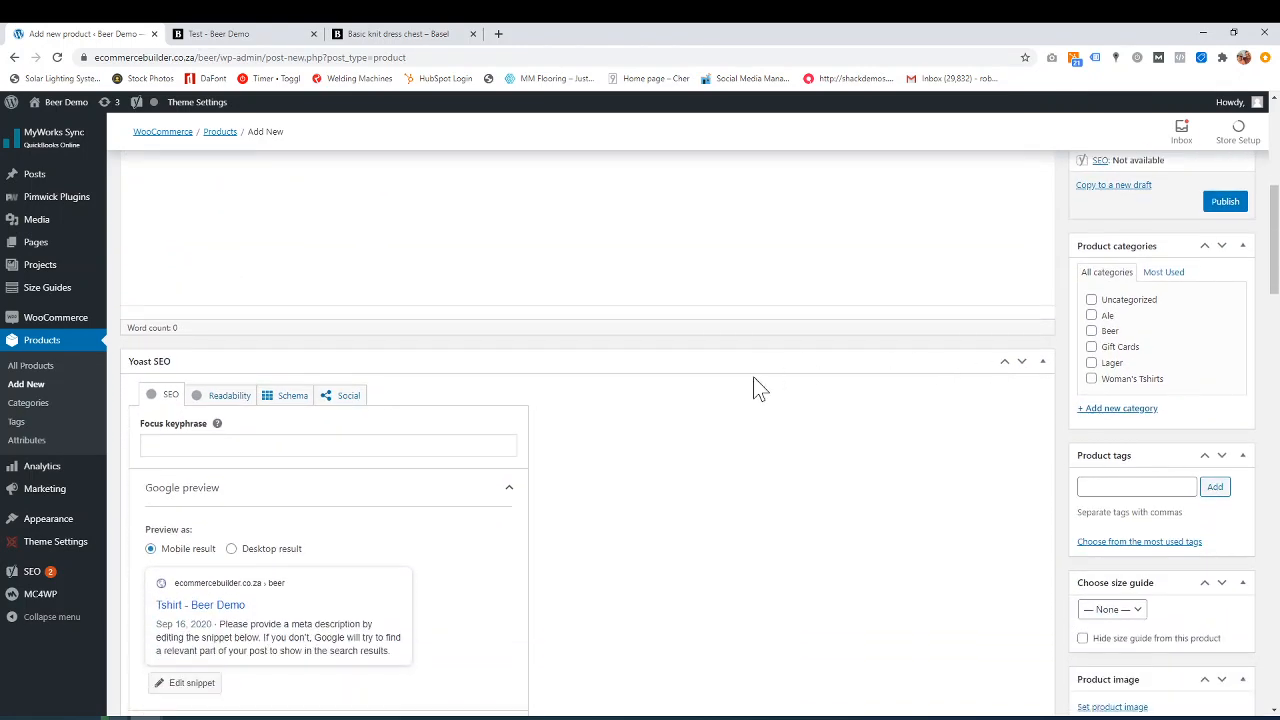
scroll(757, 388, "down", 1)
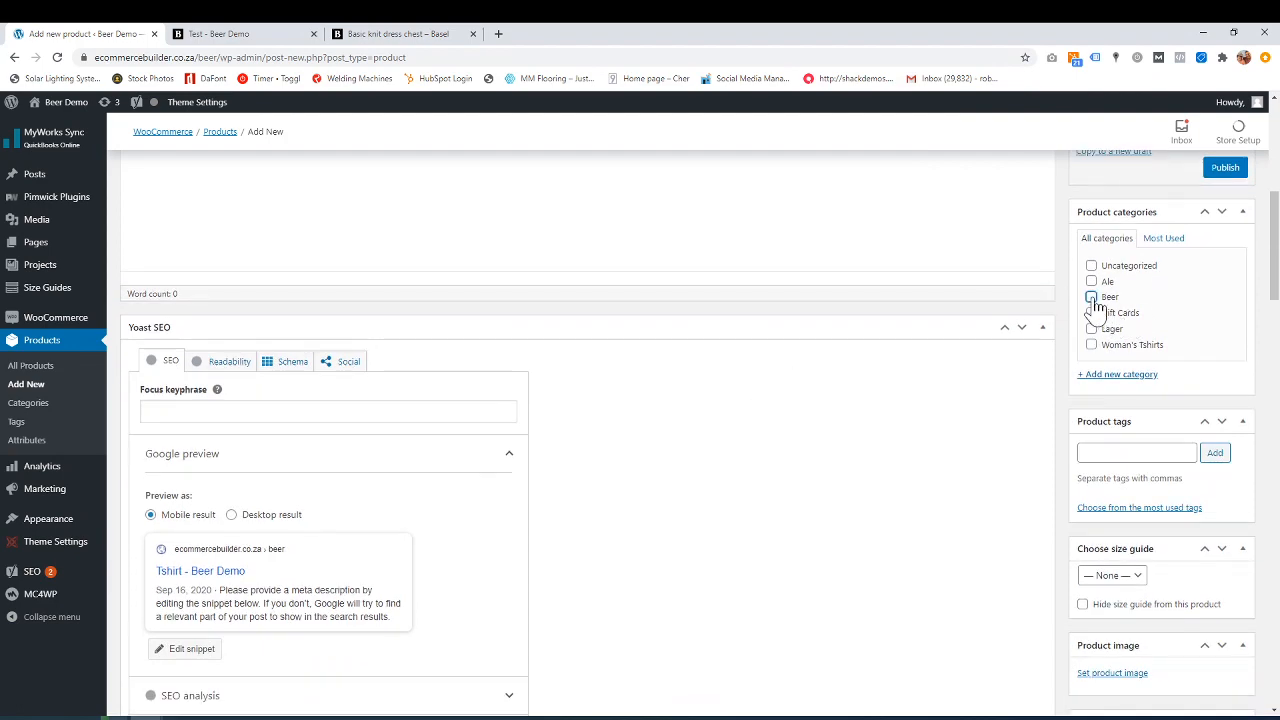
Change the product type in the product data to Variable product
scroll(1095, 305, "down", 2)
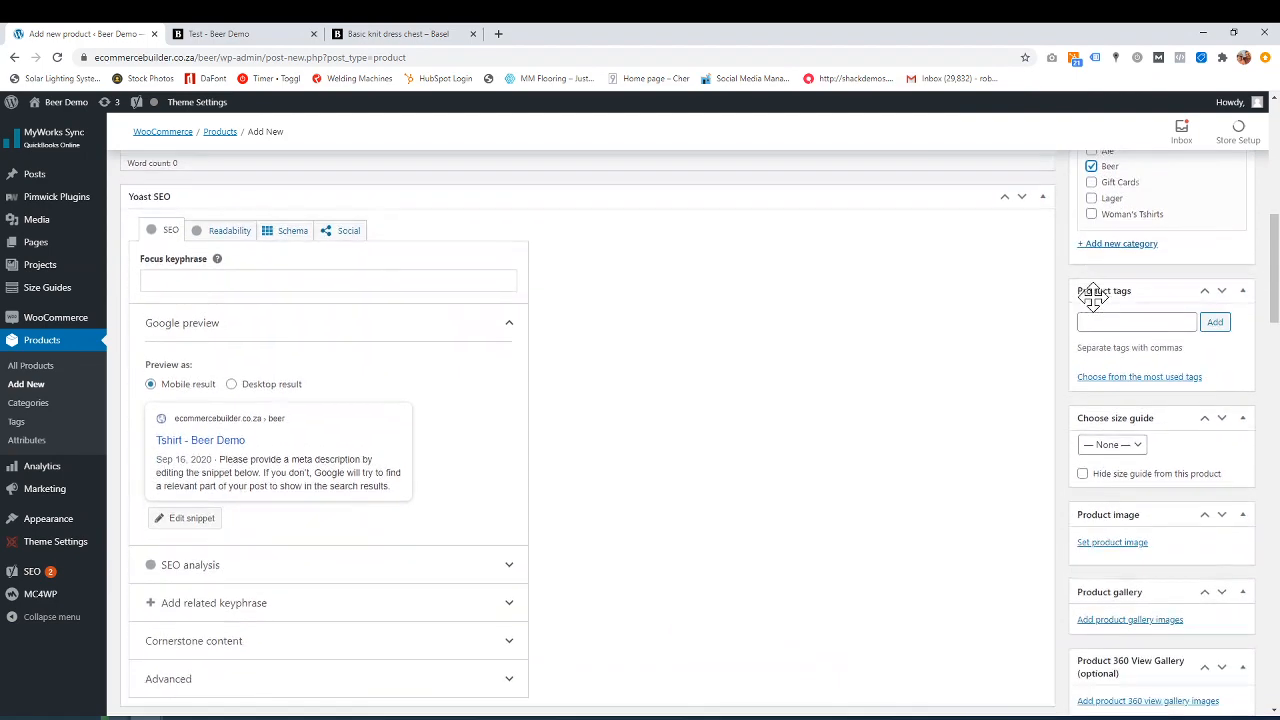
scroll(1097, 308, "down", 2)
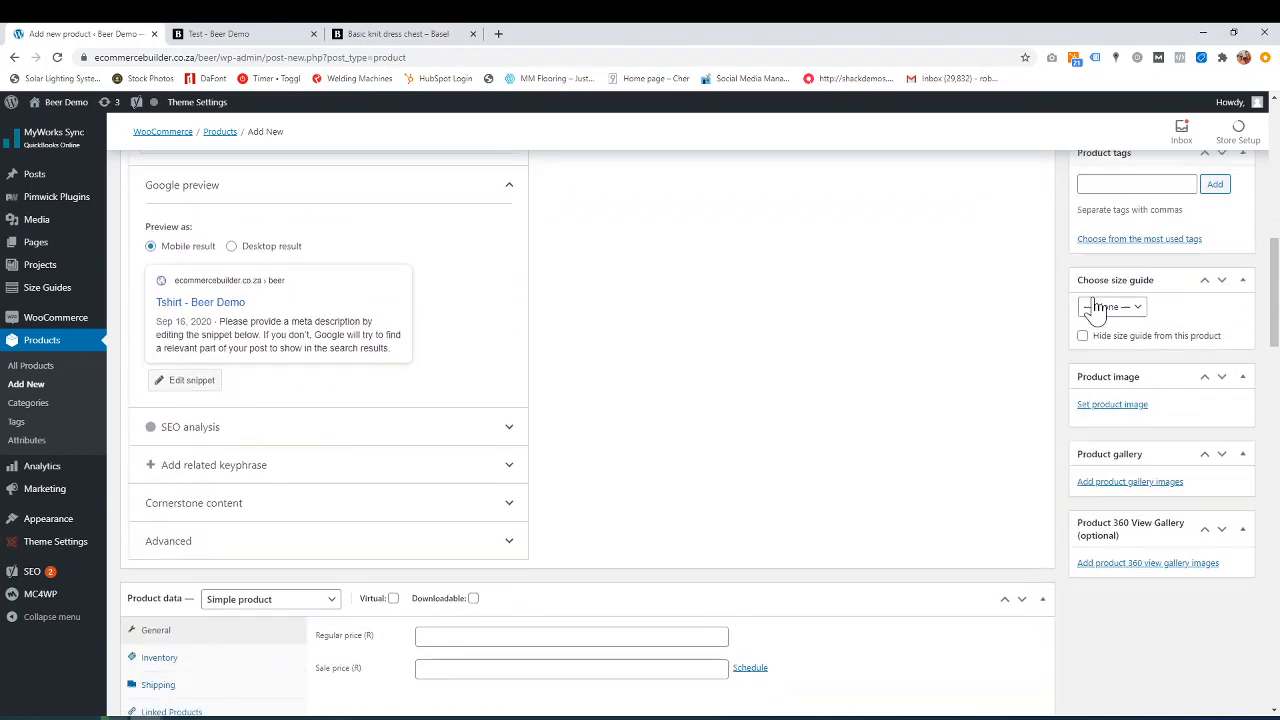
scroll(1110, 400, "up", 1)
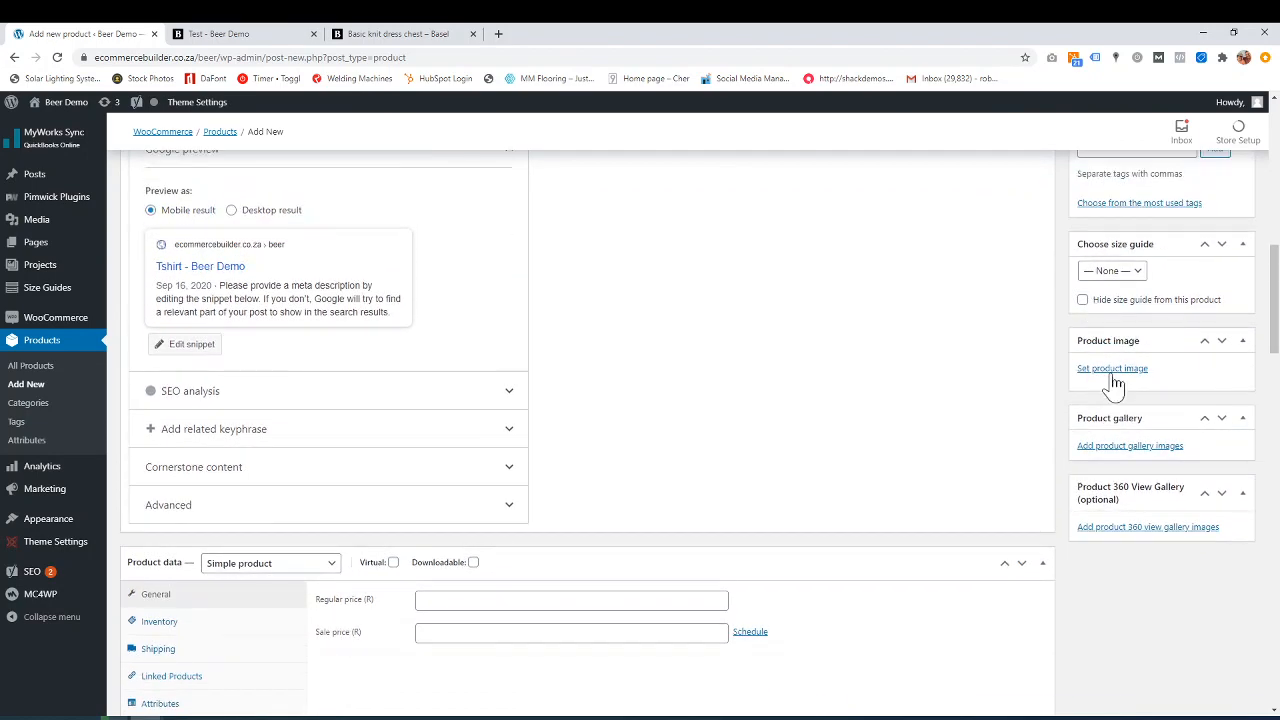
scroll(871, 507, "down", 4)
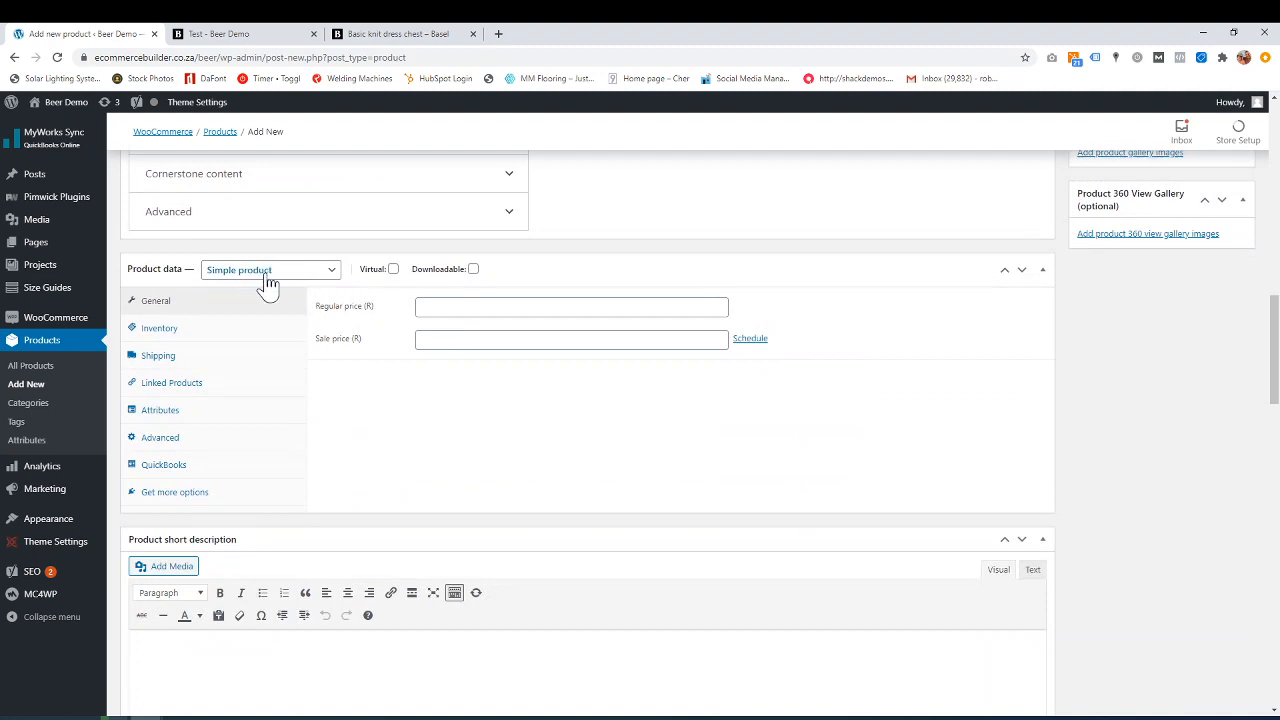
left_click(311, 278)
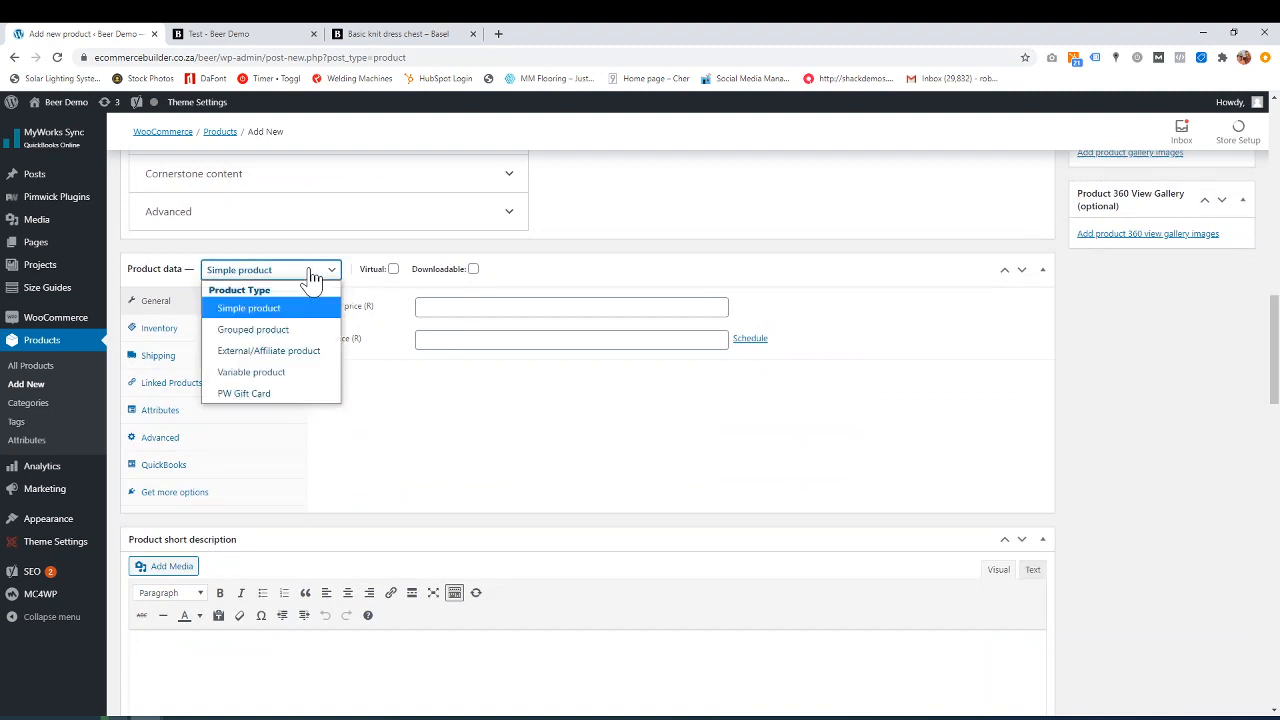
left_click(252, 372)
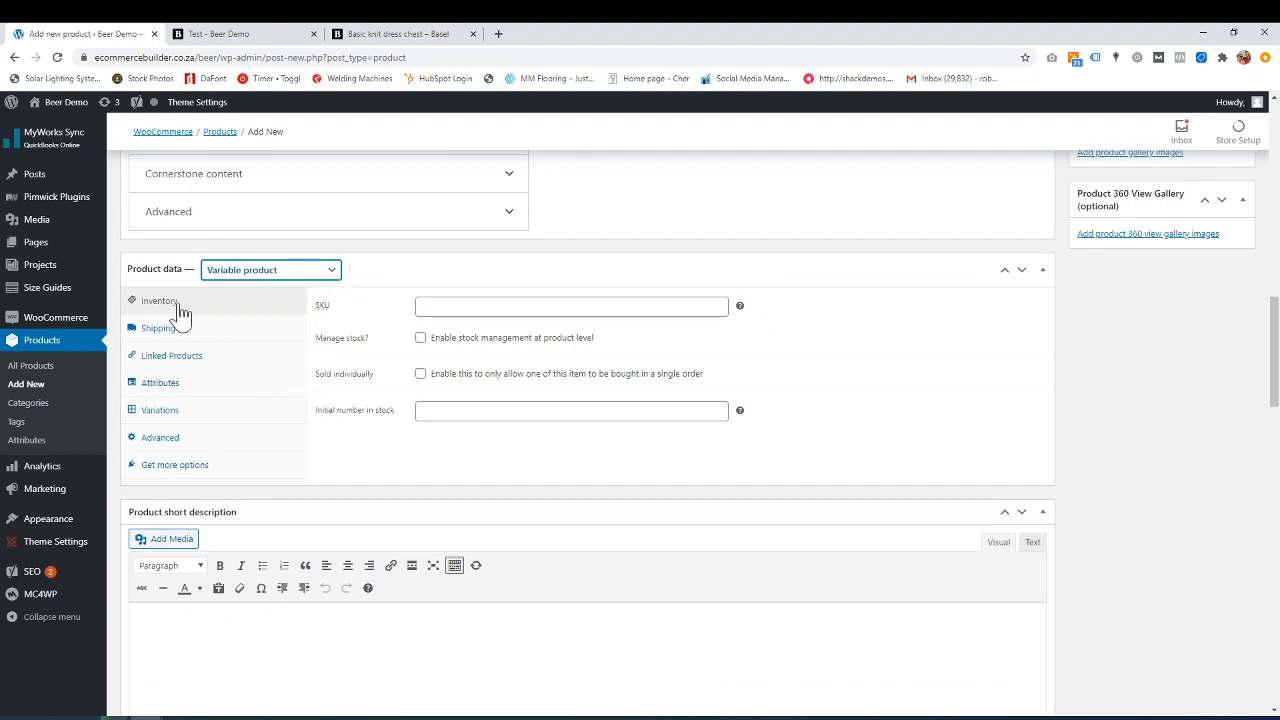
Add the existing Color attribute to the product's attributes
left_click(192, 392)
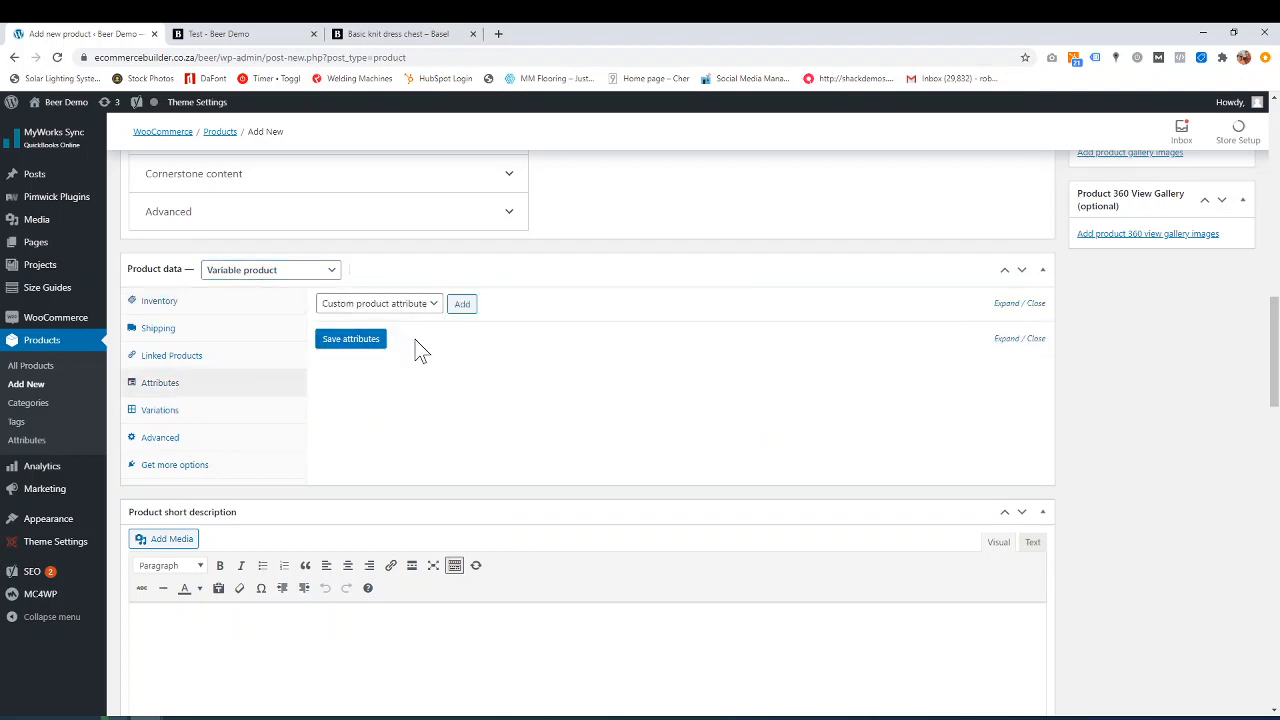
left_click(428, 312)
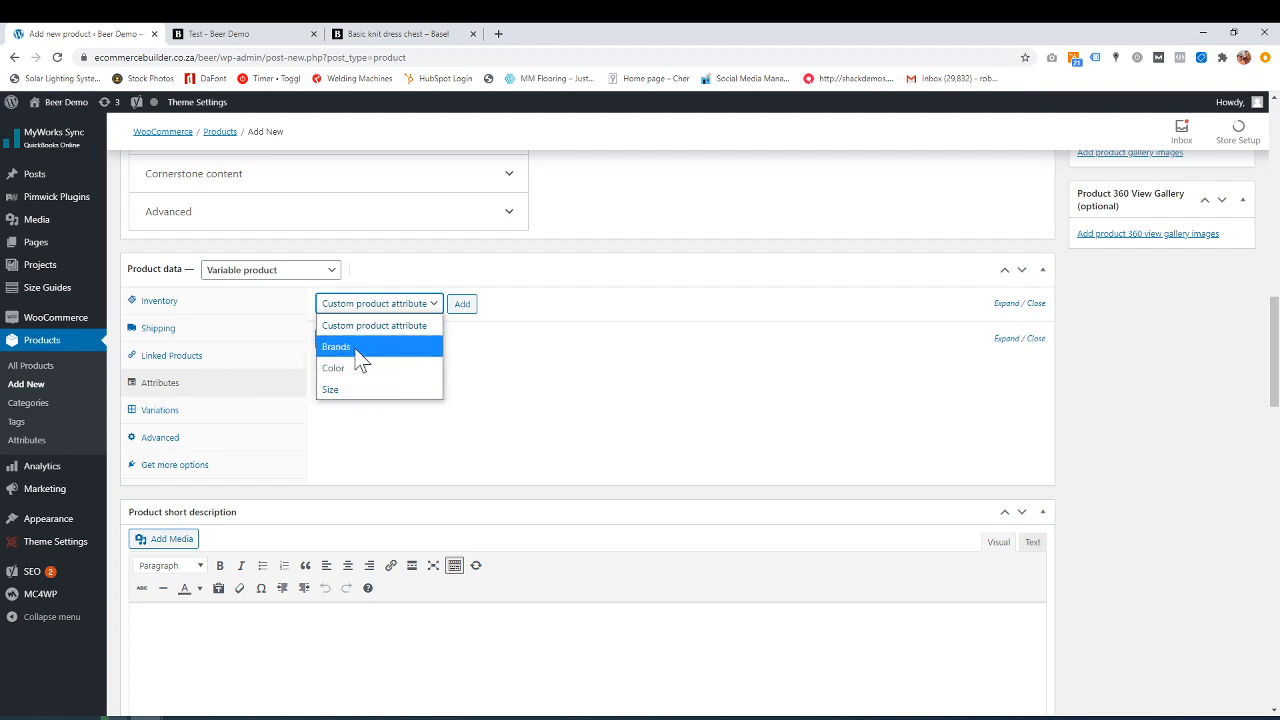
left_click(357, 367)
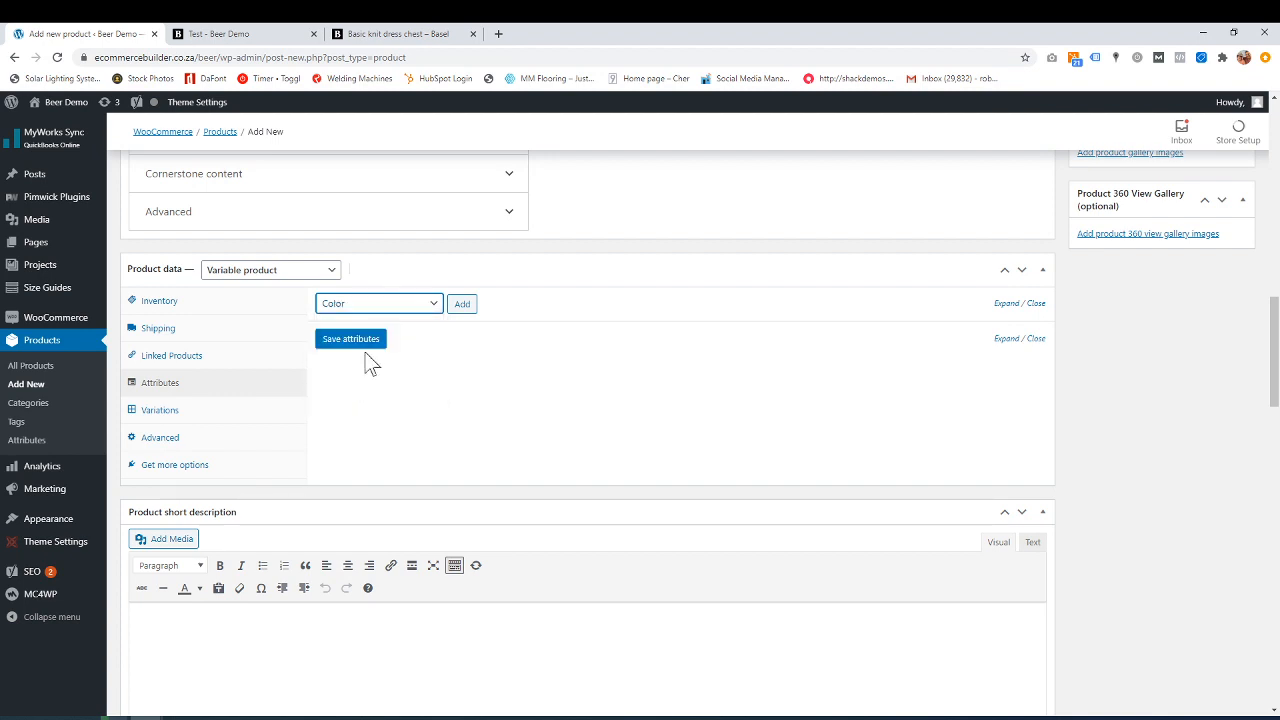
left_click(463, 308)
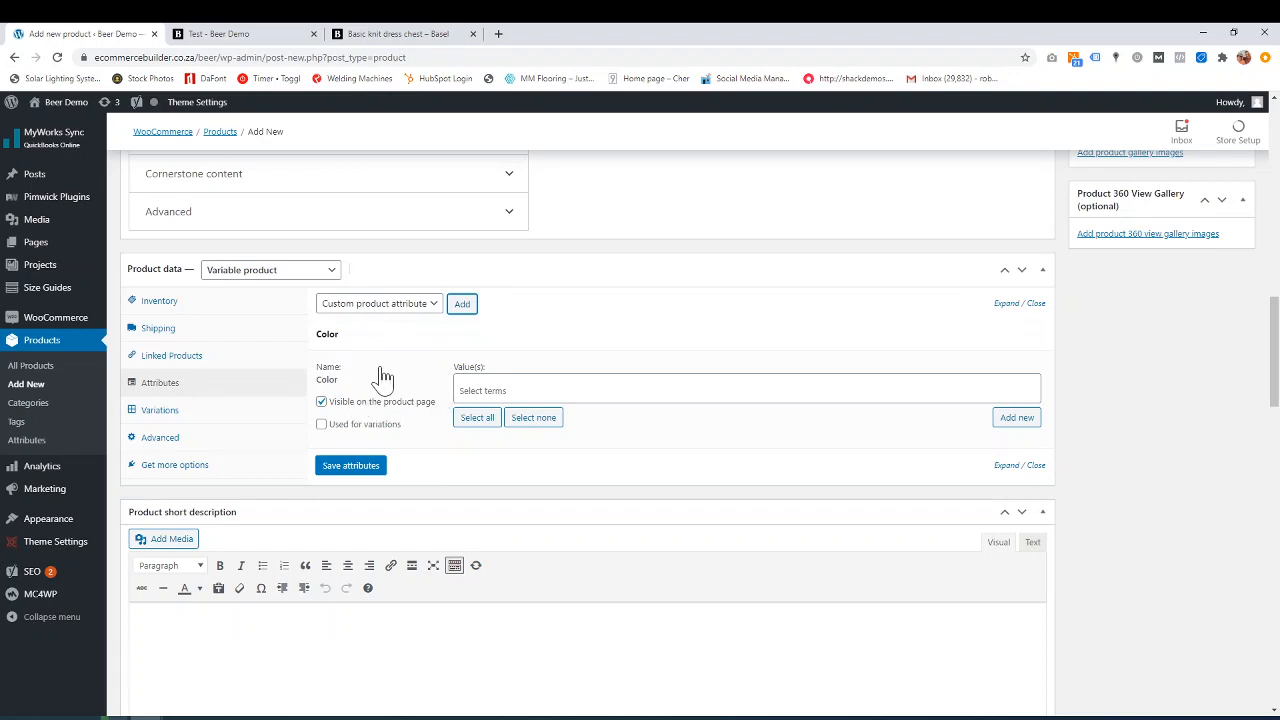
Enable the Color attribute for variations and select Red as one of its values
left_click(322, 425)
left_click(543, 388)
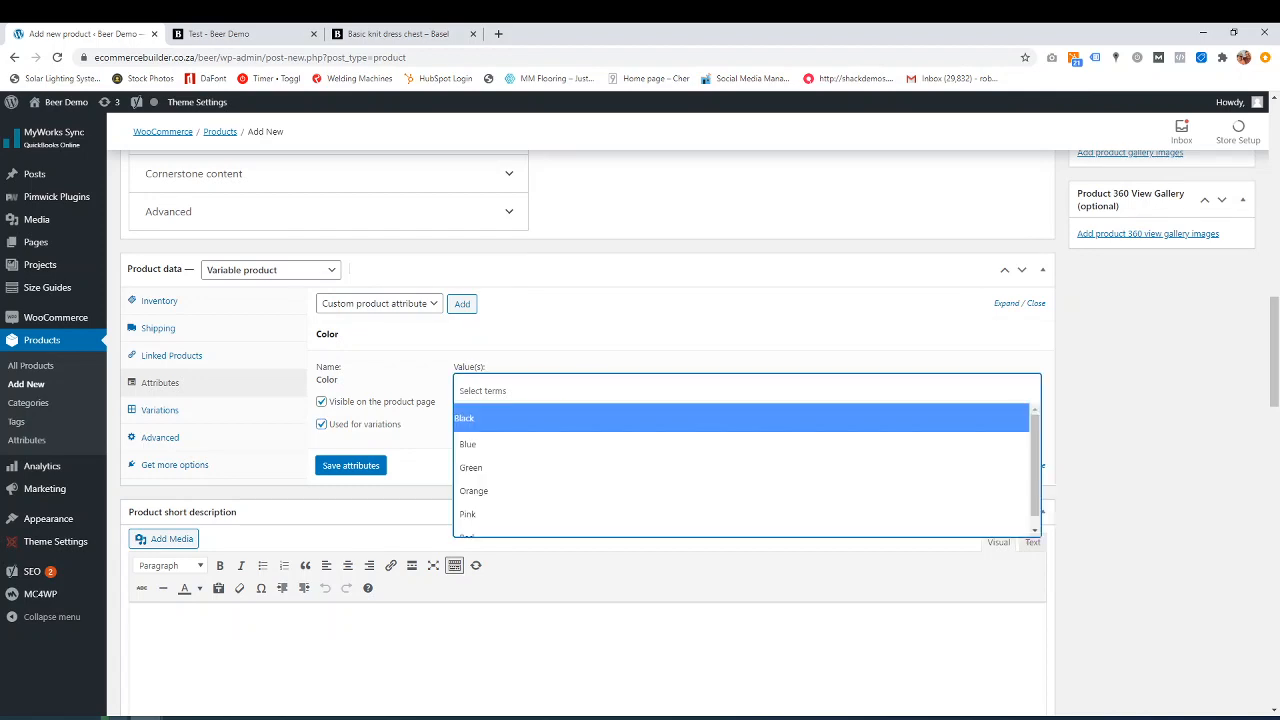
scroll(507, 457, "down", 1)
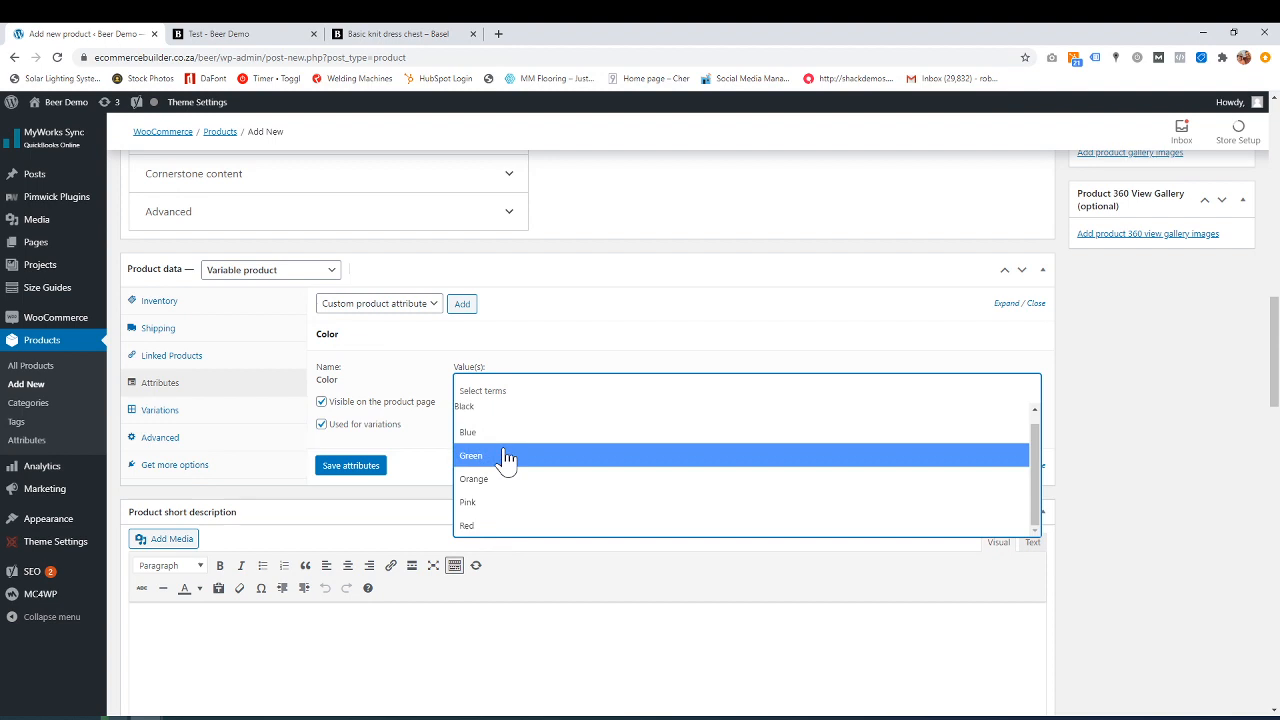
left_click(492, 526)
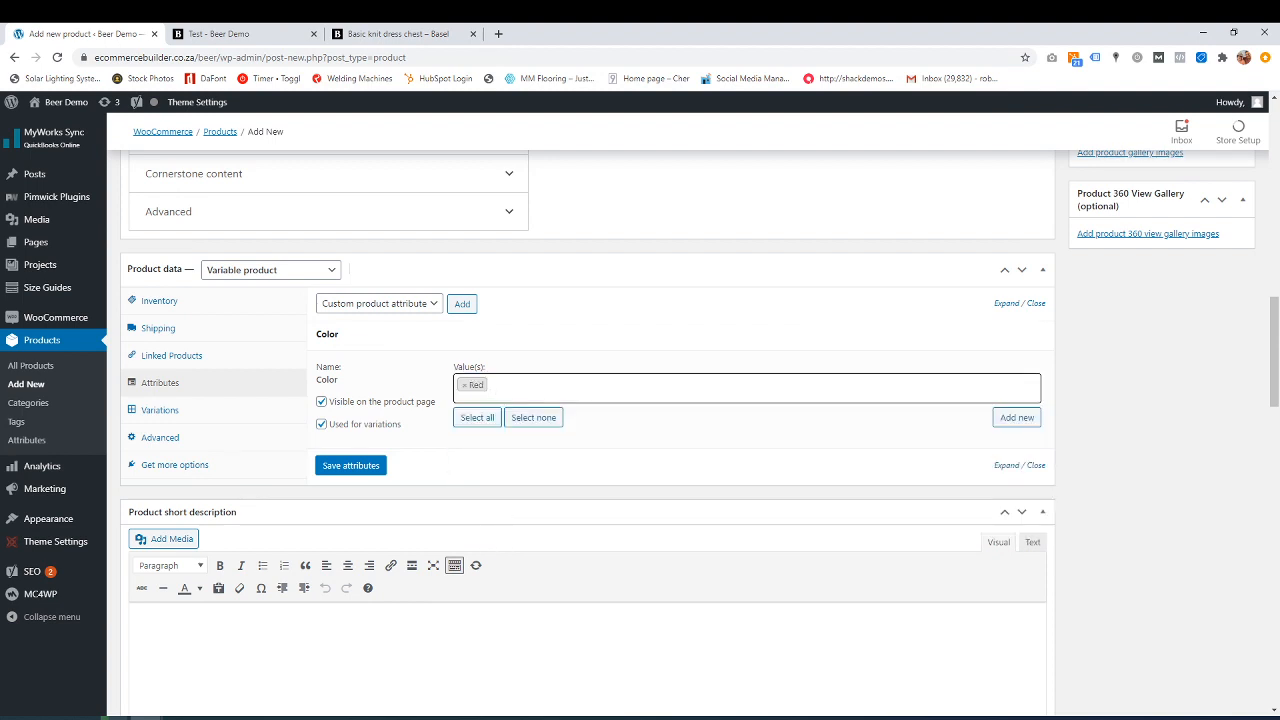
Add Blue to the Color attribute's values and save the product attributes
left_click(526, 390)
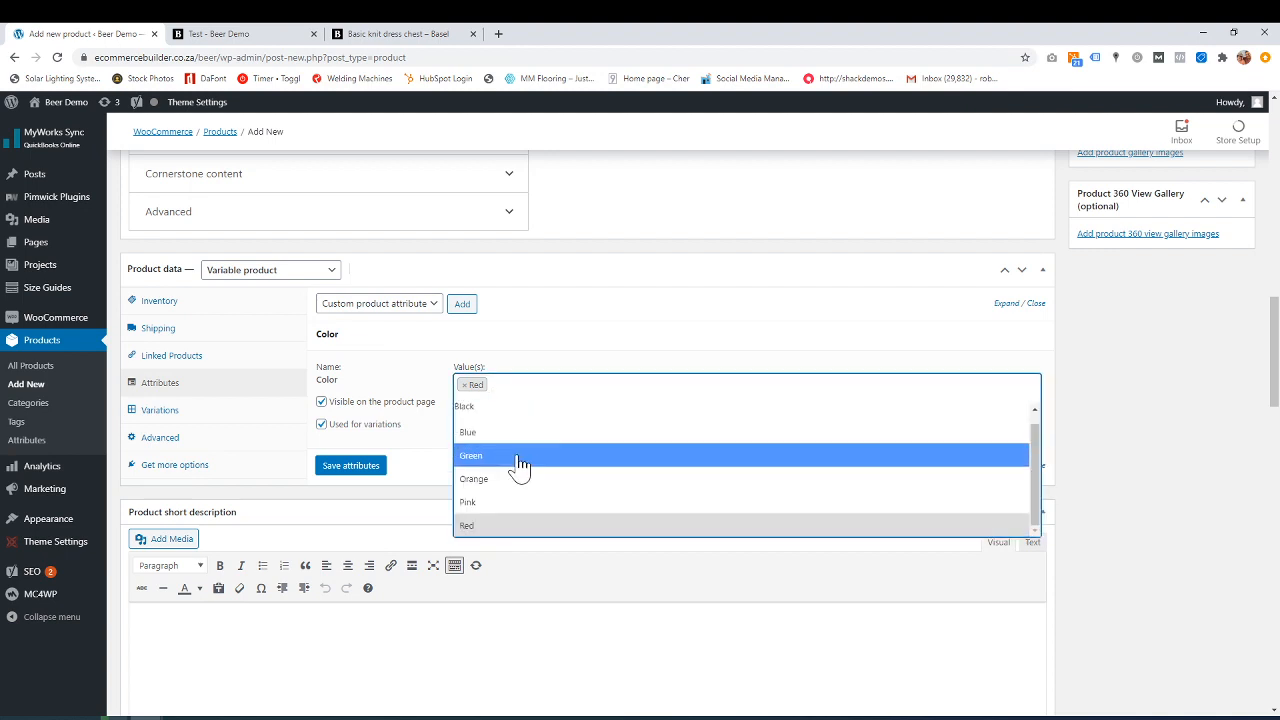
left_click(487, 437)
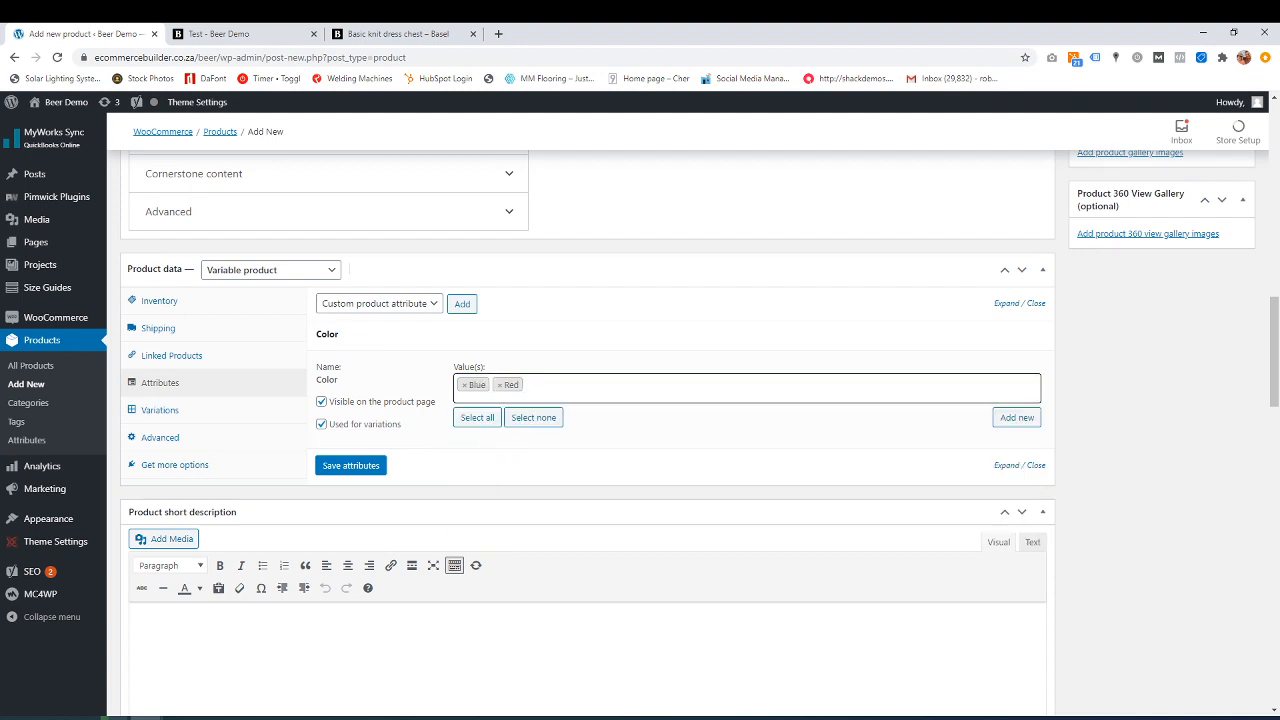
left_click(528, 390)
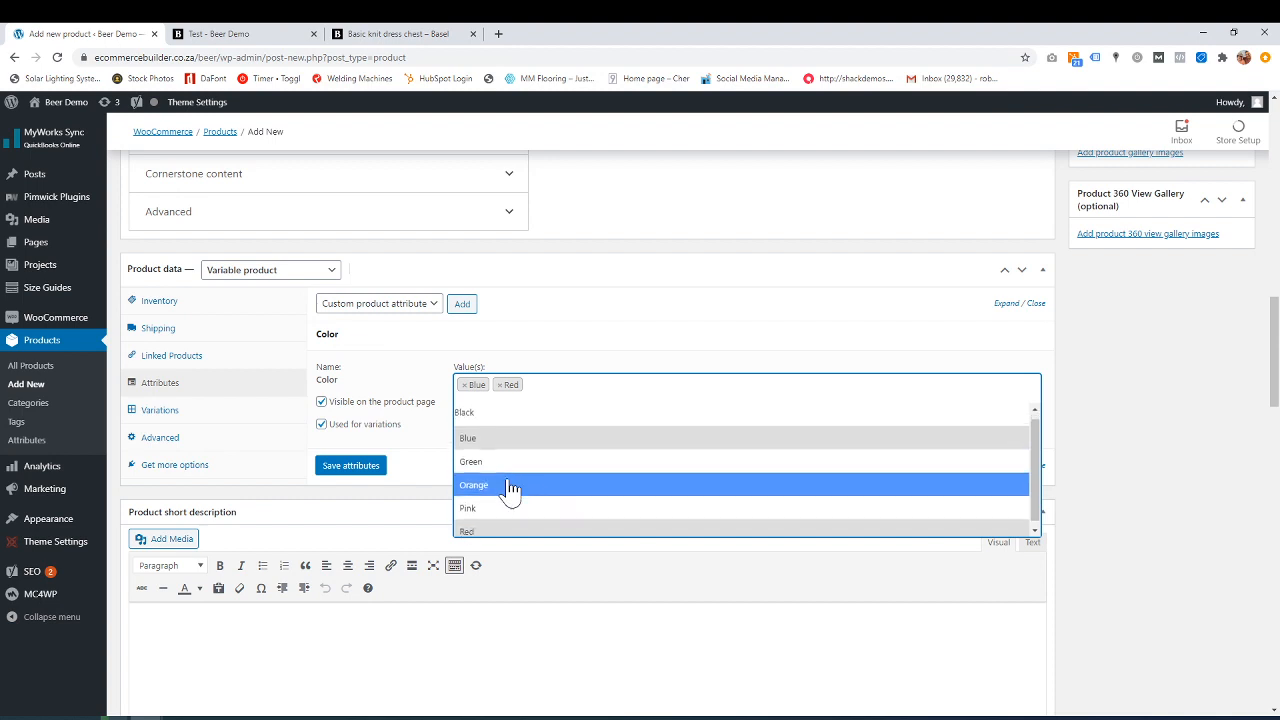
scroll(510, 489, "down", 1)
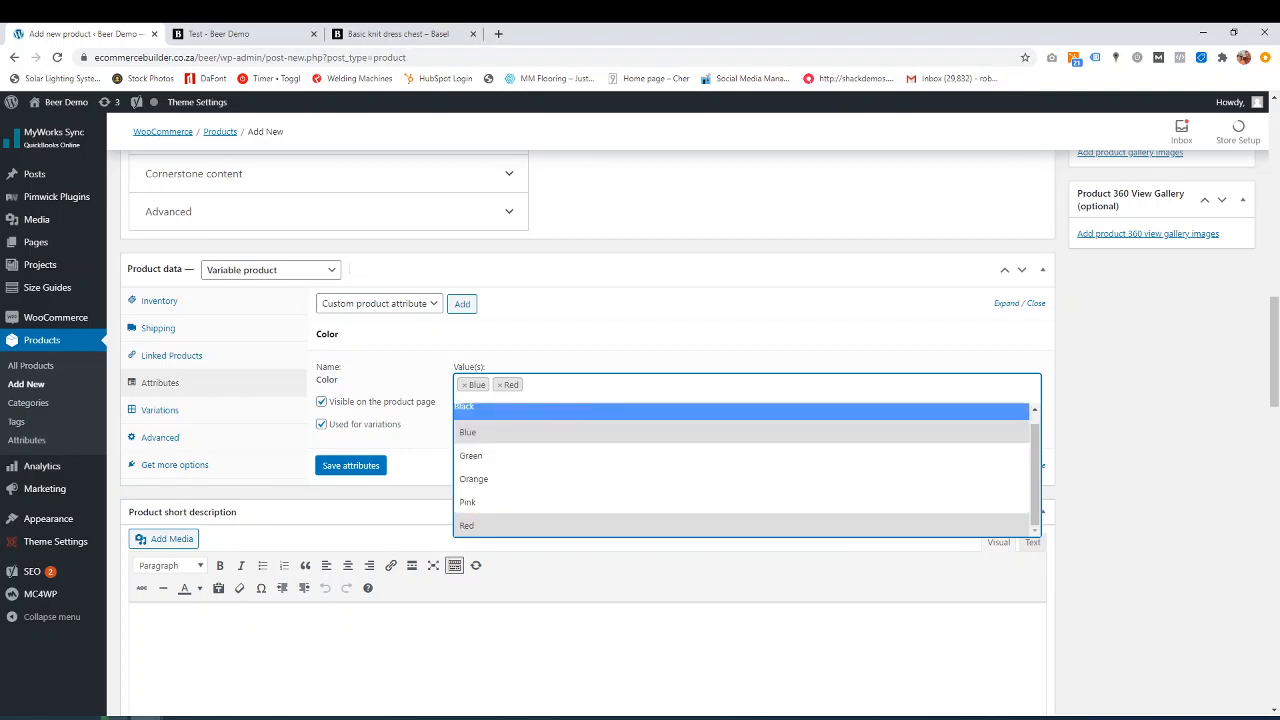
left_click(580, 389)
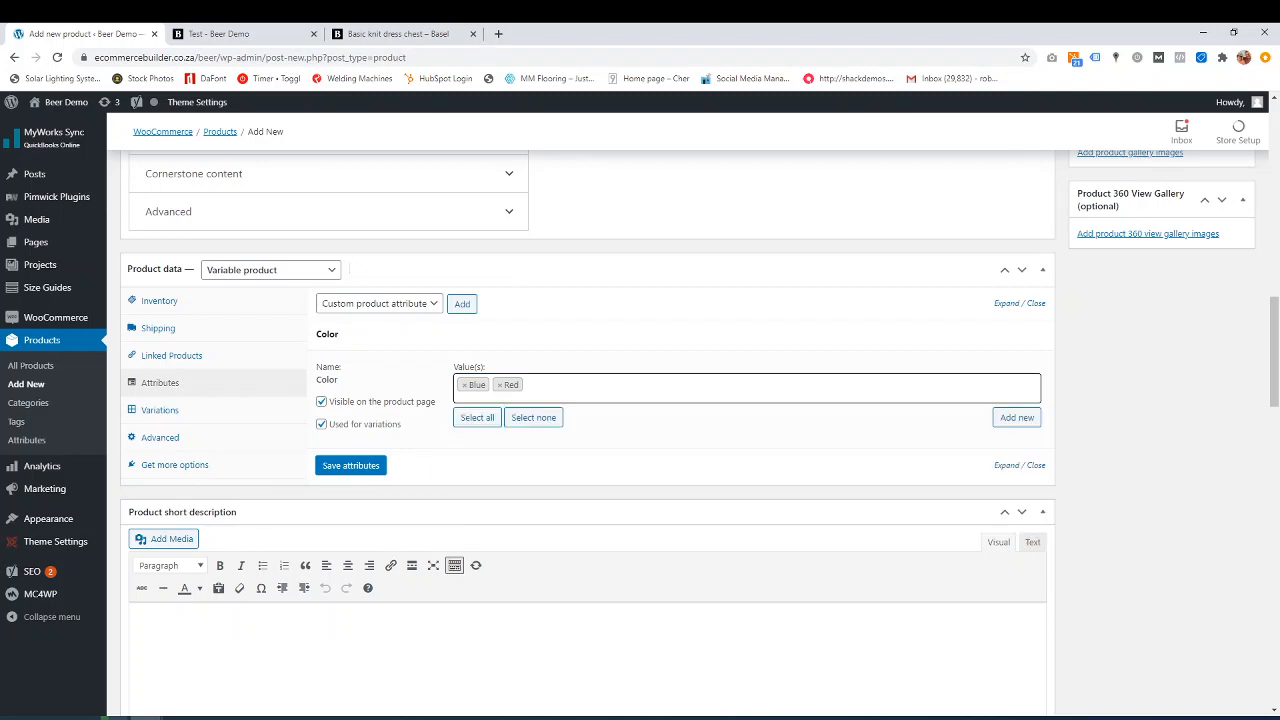
left_click(372, 479)
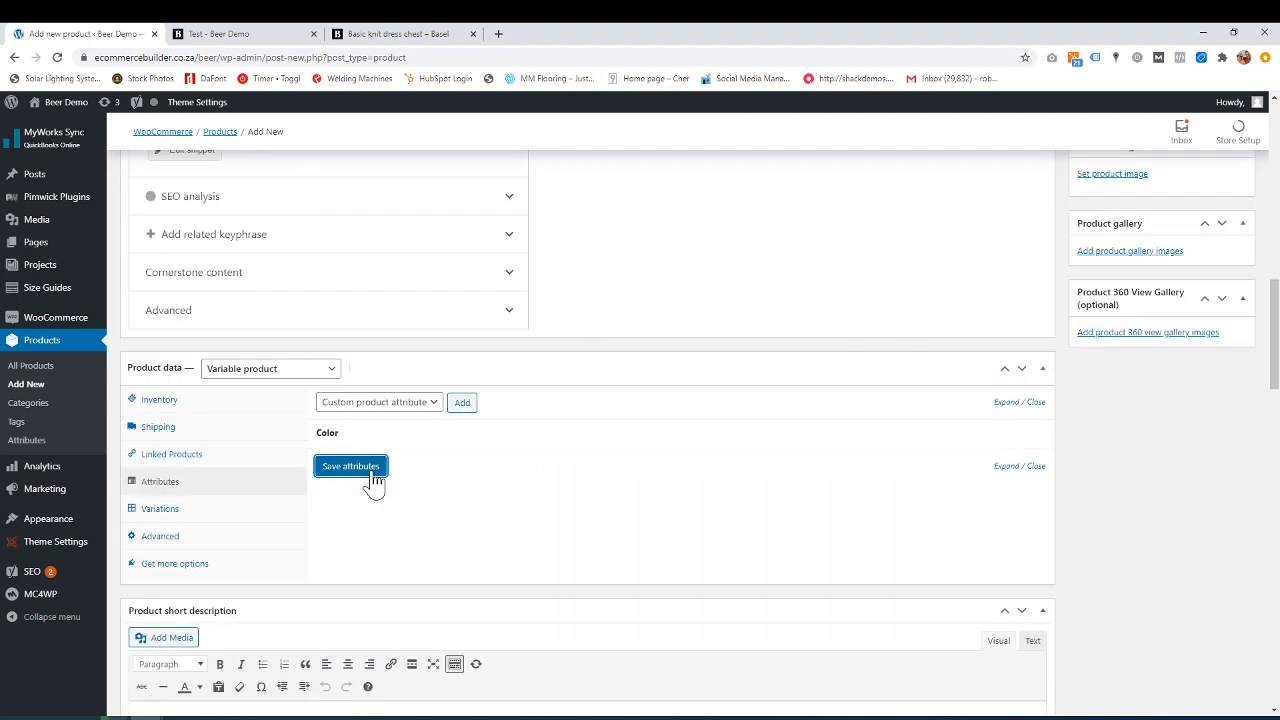
Add the existing Size attribute to the product's attributes
left_click(420, 412)
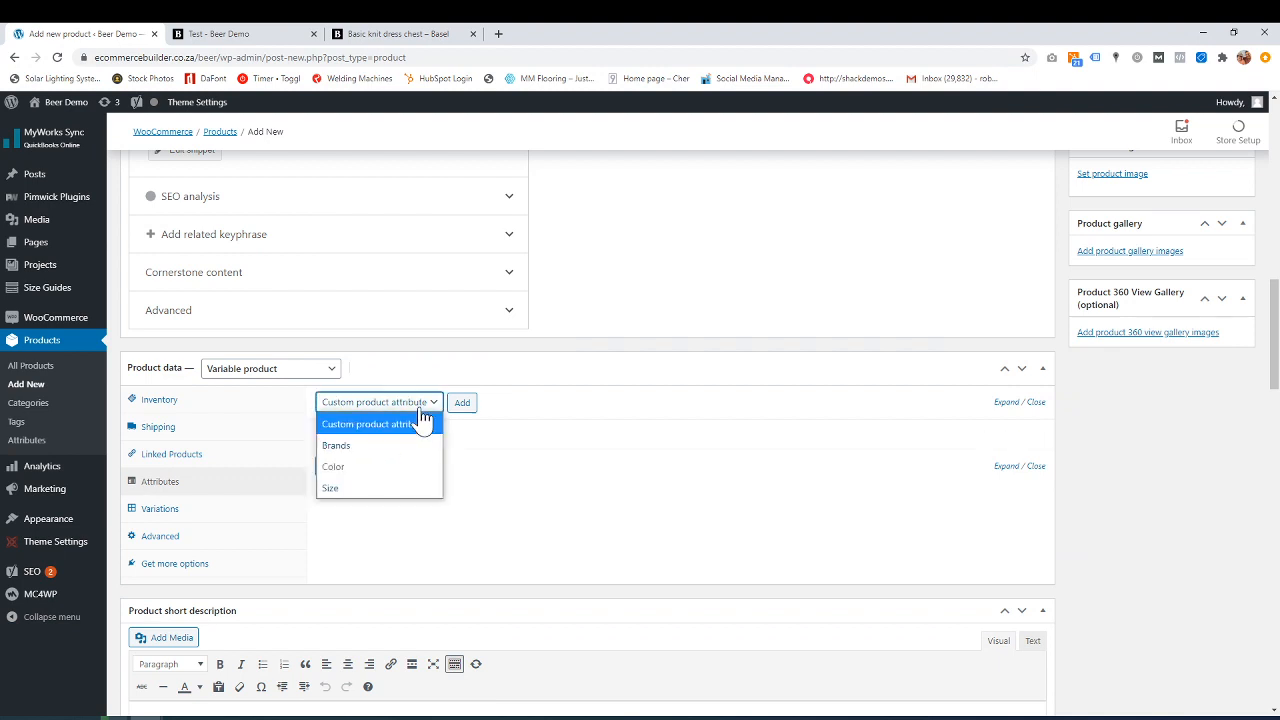
left_click(357, 492)
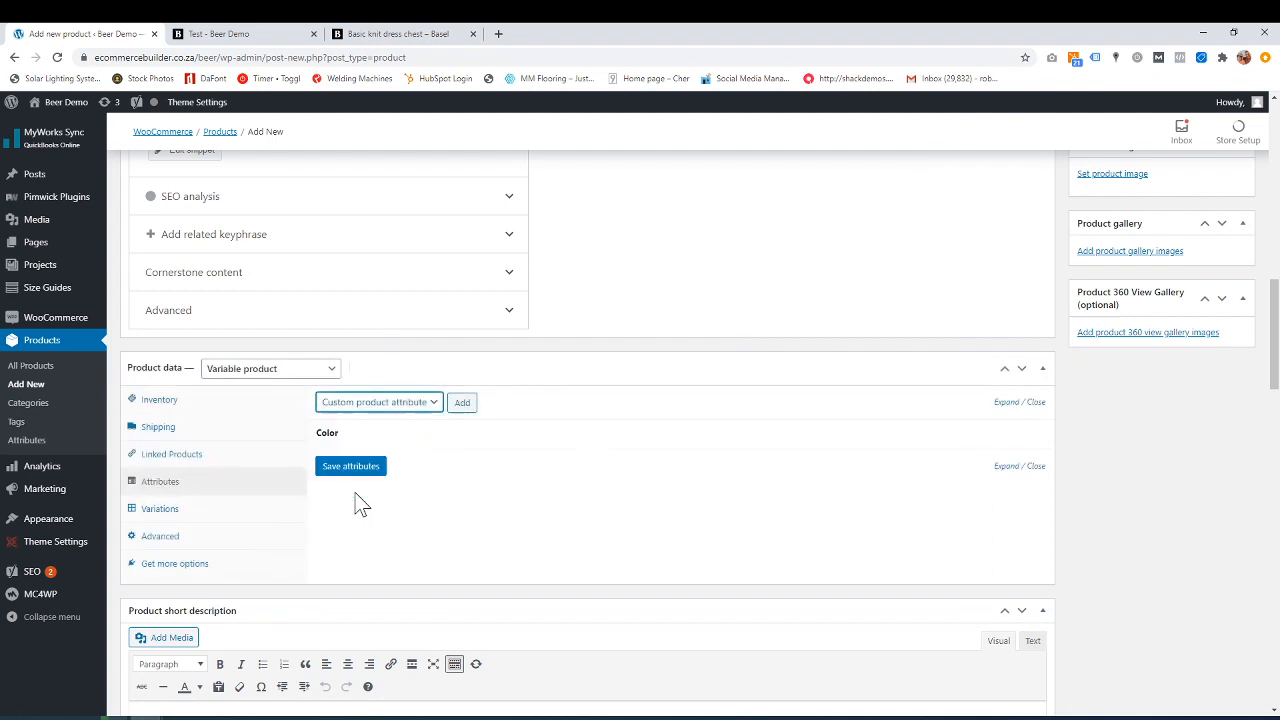
left_click(466, 405)
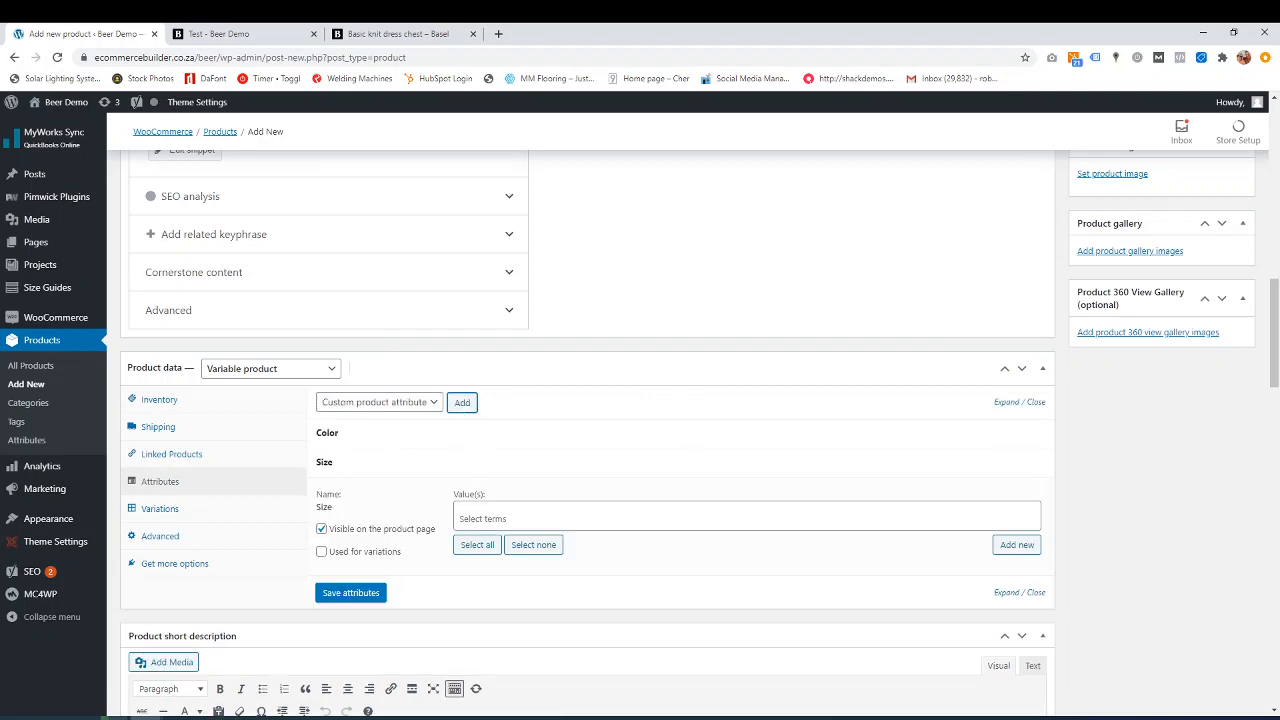
Select L and M as the Size values, enable Size for variations, and save the attributes
left_click(510, 518)
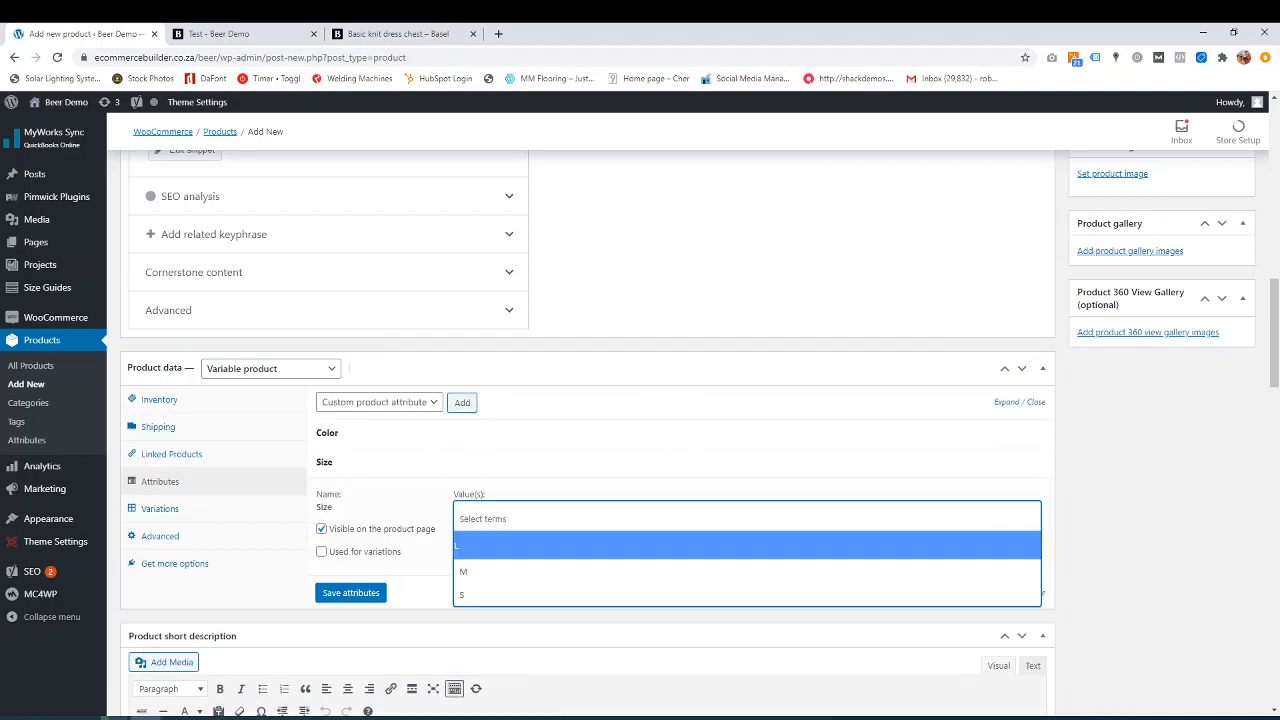
left_click(500, 557)
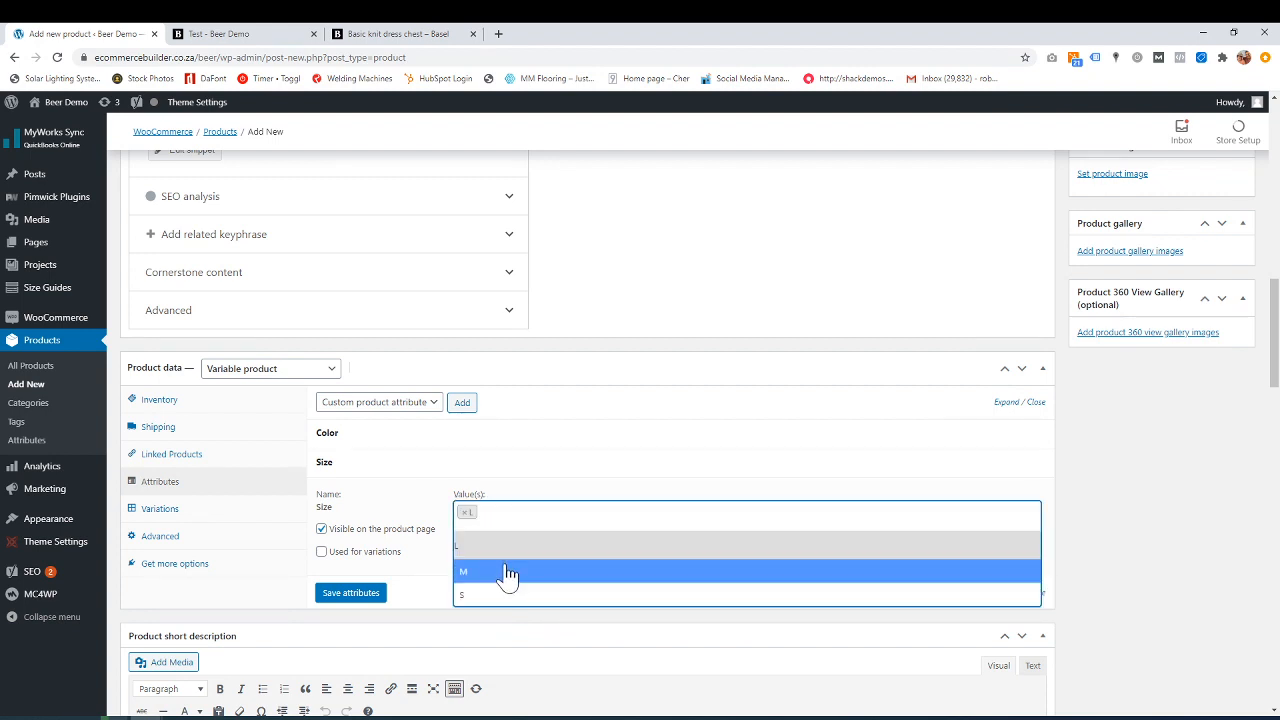
left_click(502, 572)
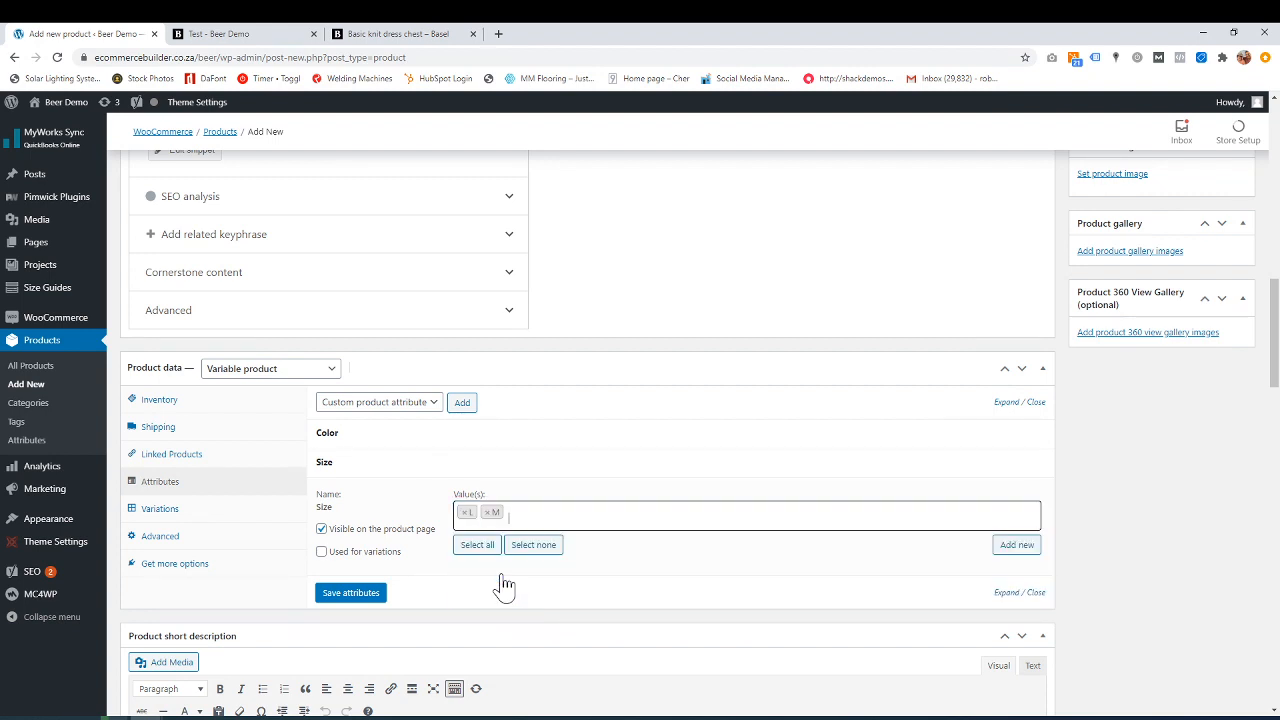
left_click(321, 551)
left_click(358, 598)
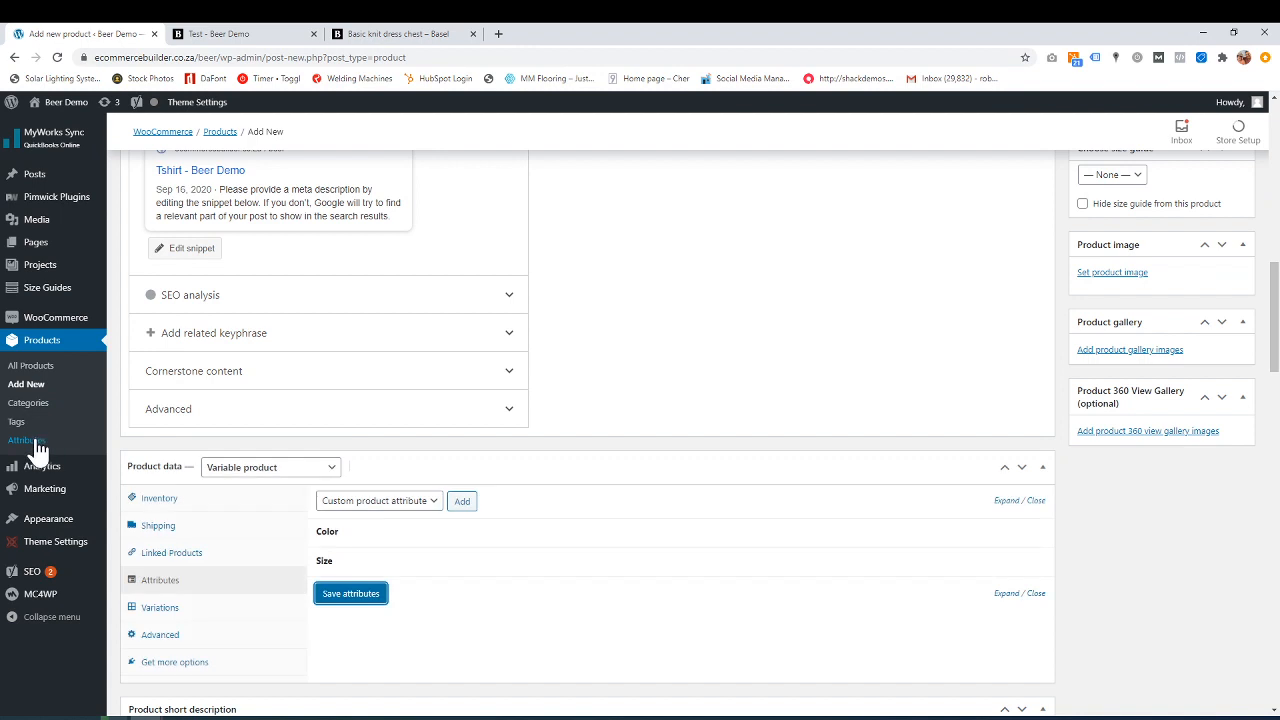
Generate the product variations from all attributes and confirm linking every combination
scroll(157, 572, "down", 1)
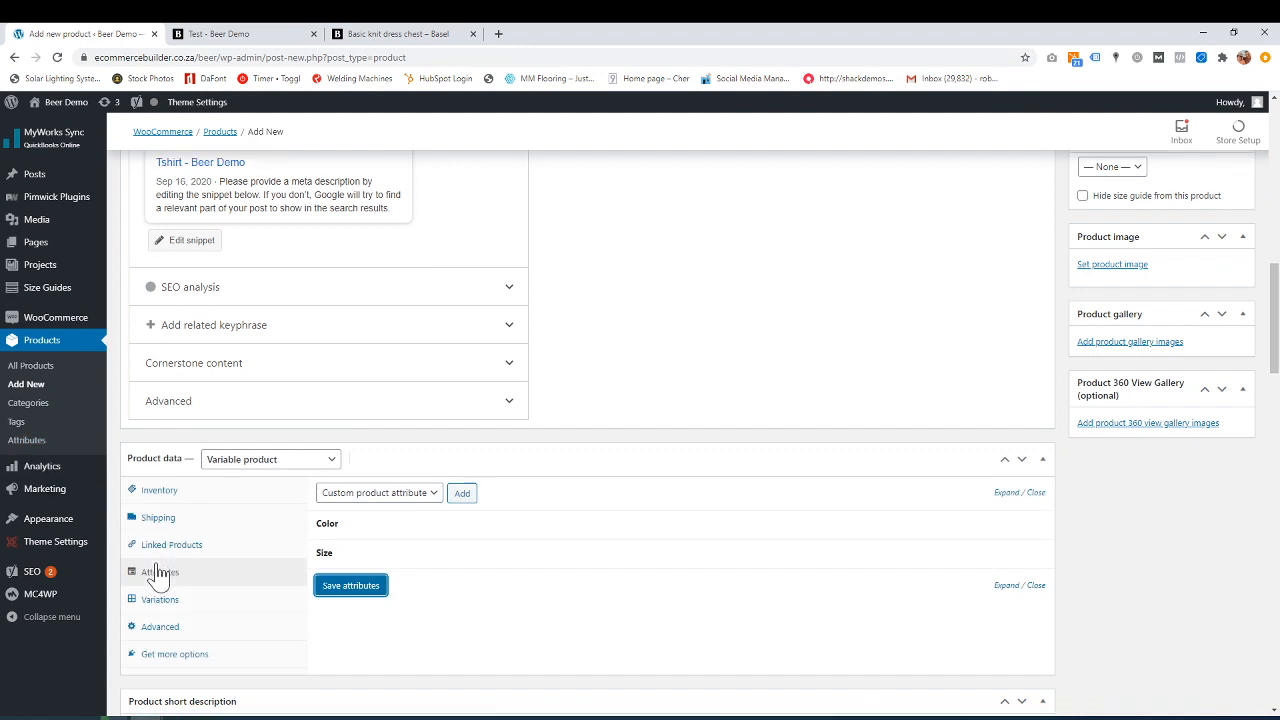
left_click(166, 565)
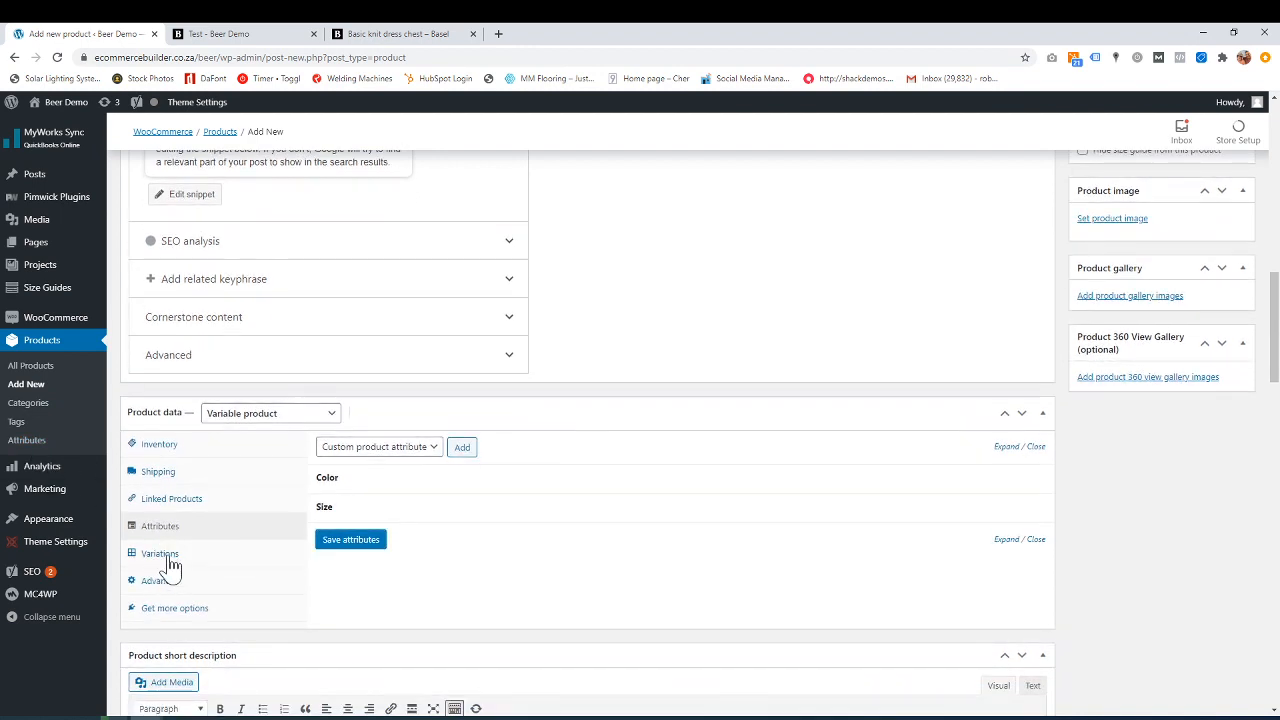
left_click(167, 554)
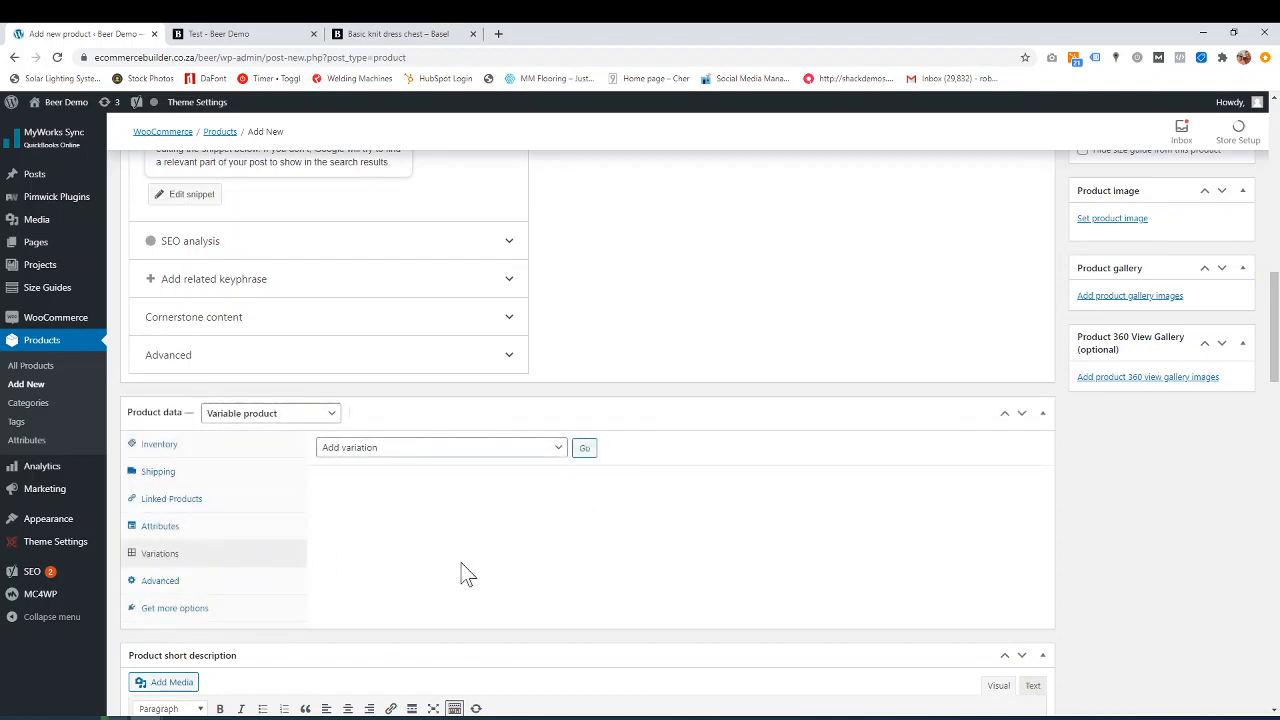
left_click(555, 452)
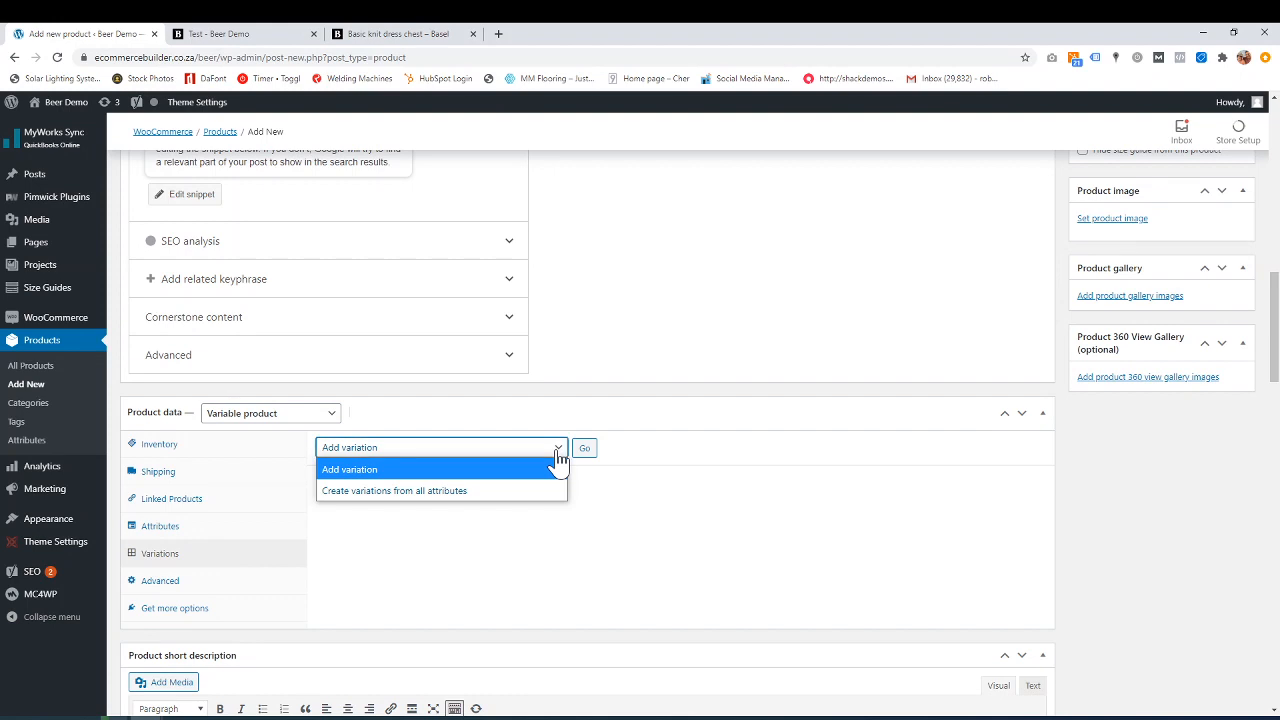
left_click(388, 491)
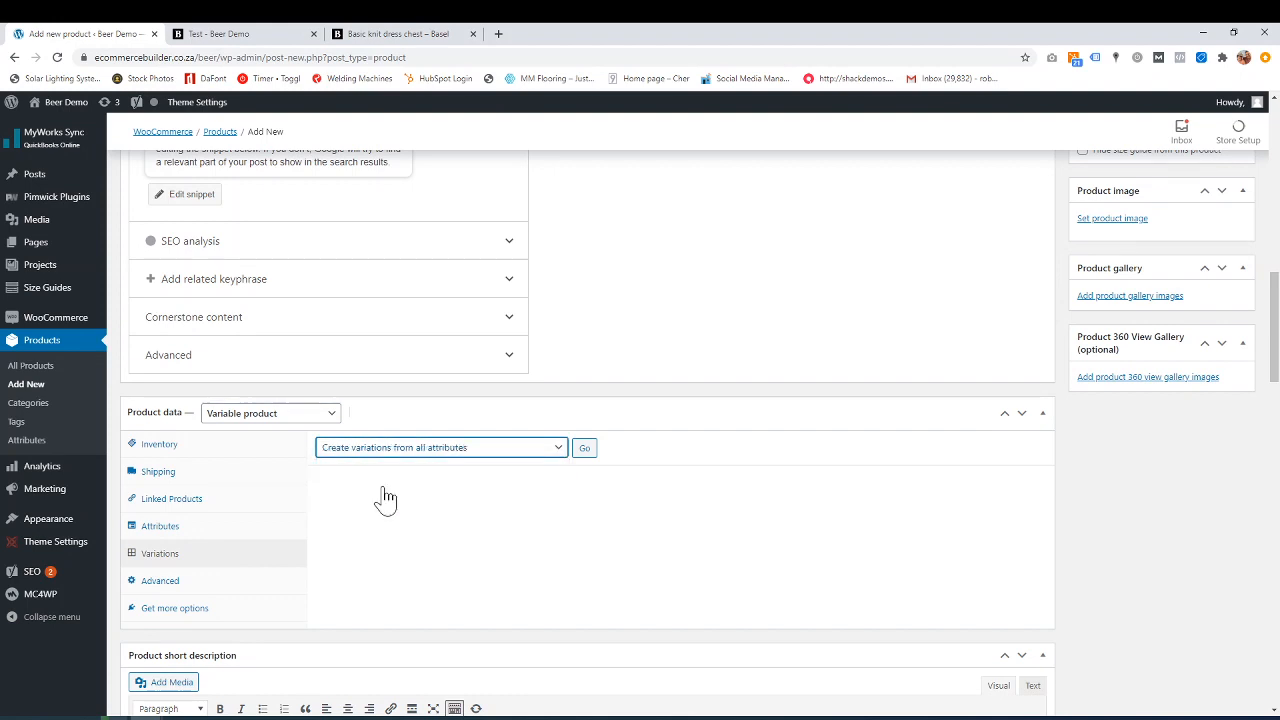
left_click(585, 450)
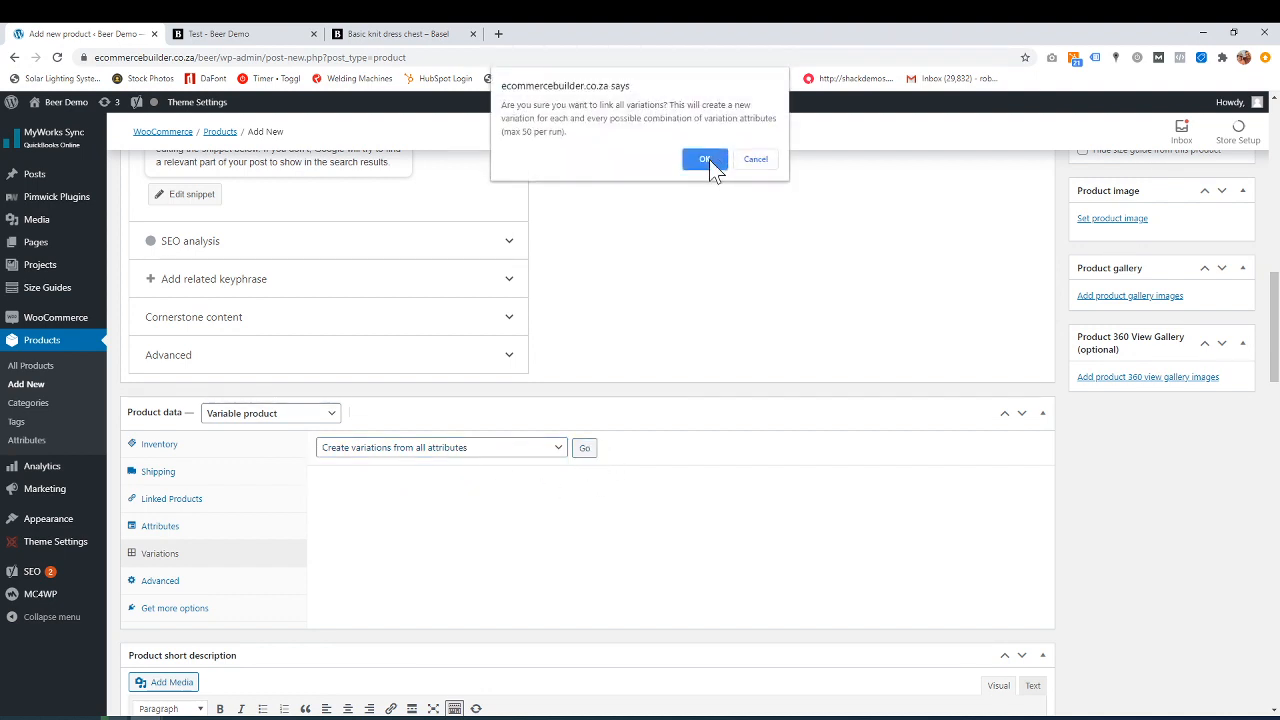
left_click(706, 160)
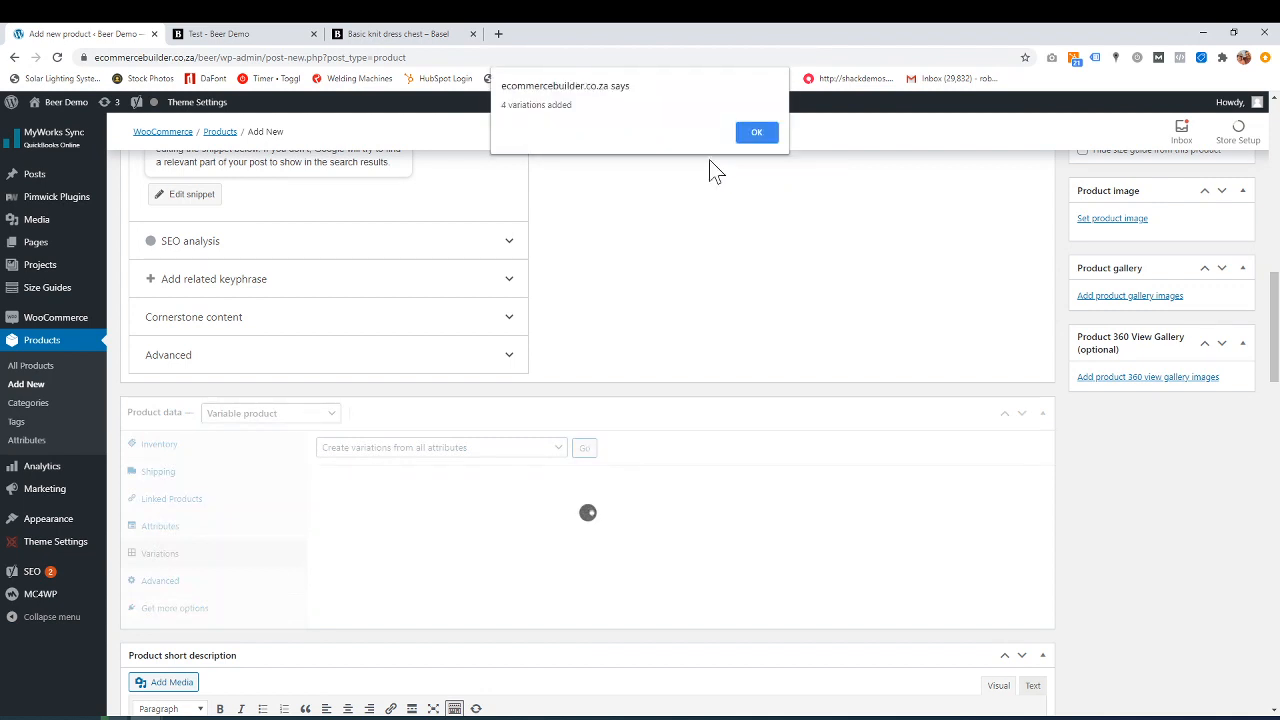
left_click(760, 134)
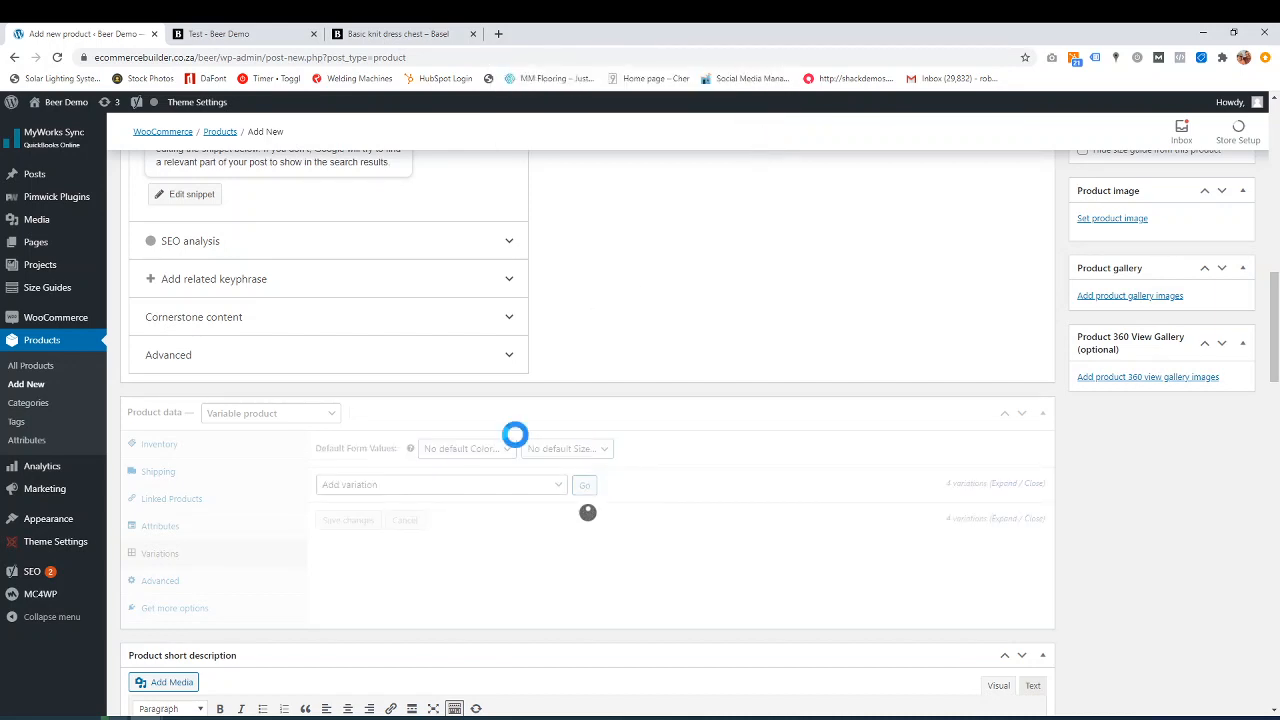
Set the blue T-shirt photo from the media library as the image of the Blue, L variation
scroll(515, 435, "down", 2)
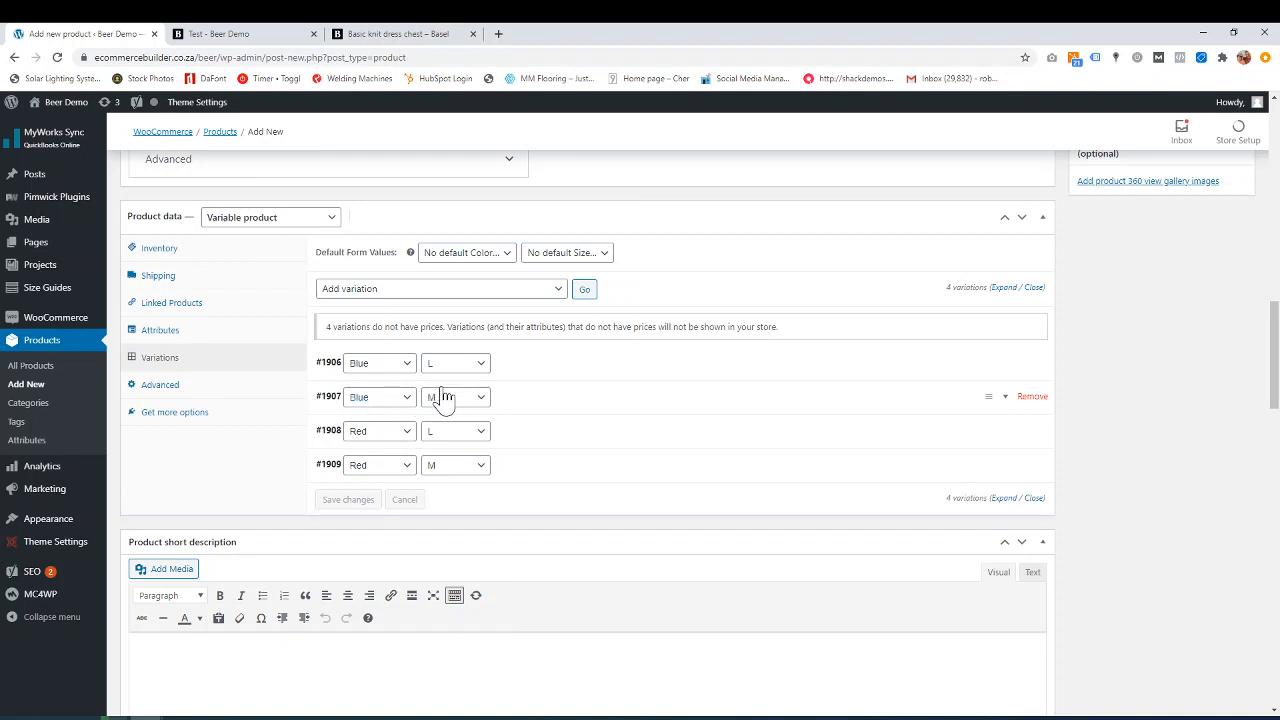
left_click(651, 374)
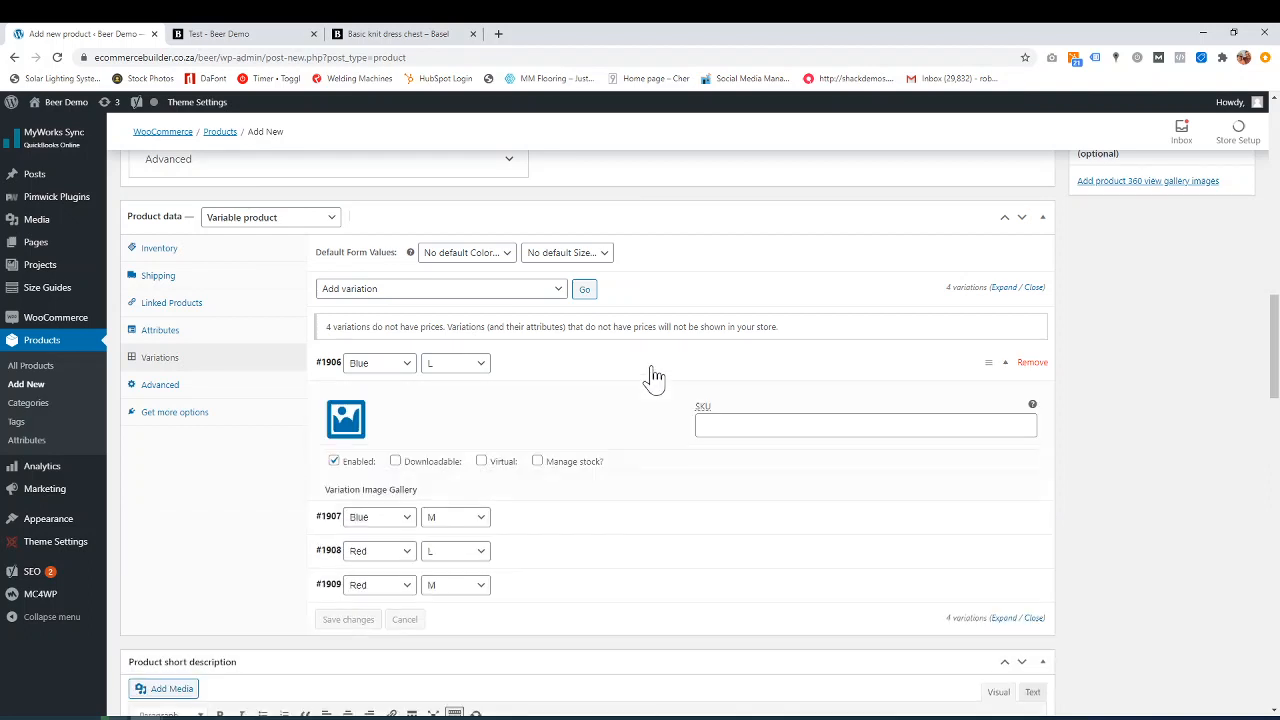
left_click(346, 421)
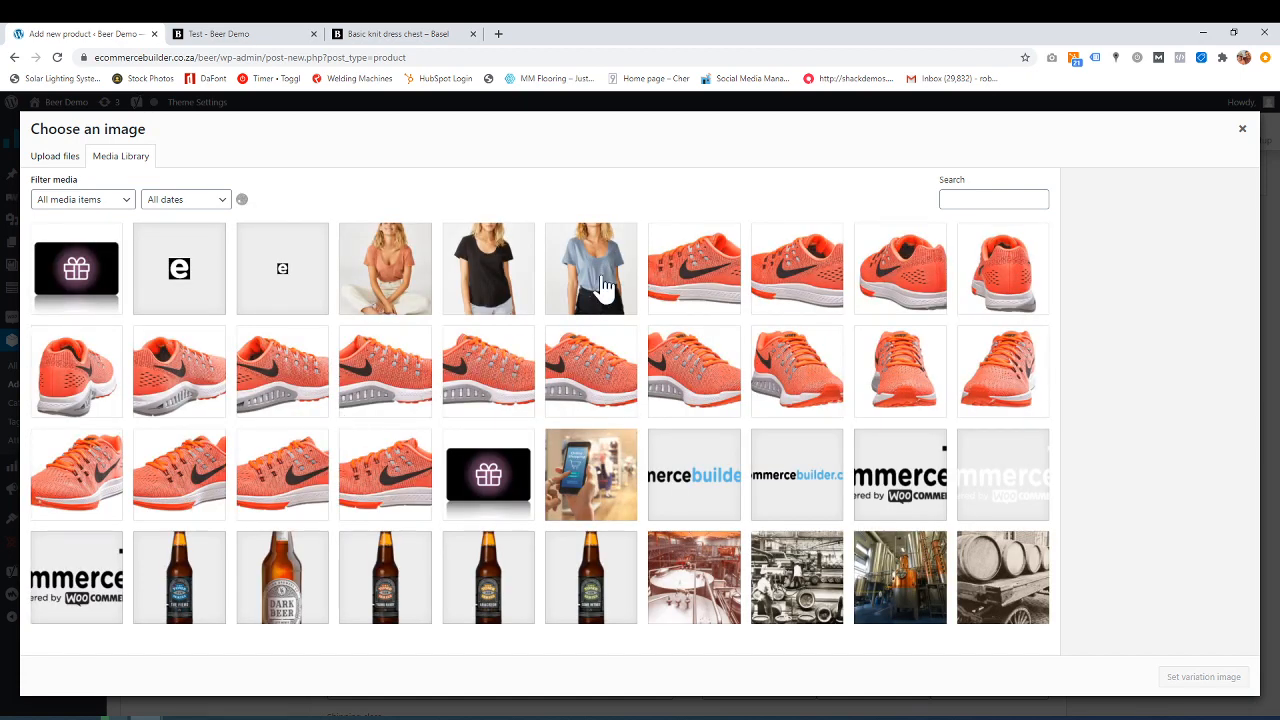
left_click(604, 287)
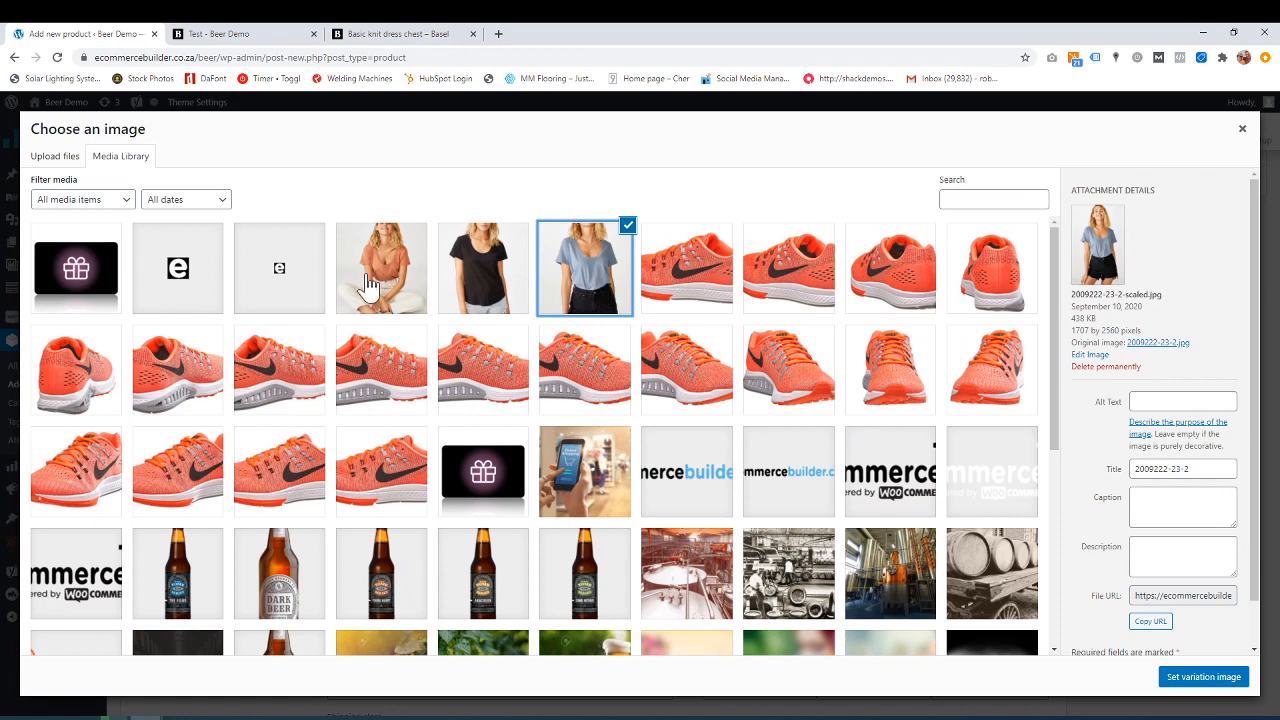
left_click(1203, 679)
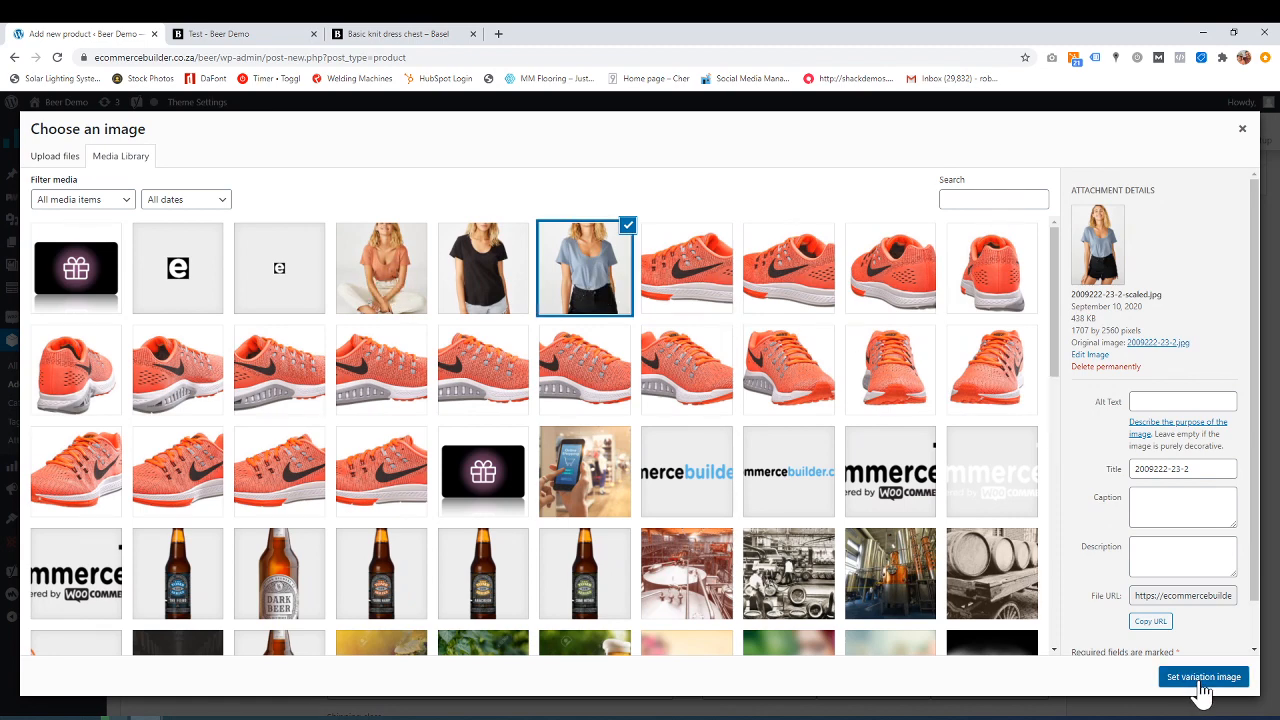
Set the regular price of the Blue, L variation to 300
scroll(768, 531, "down", 1)
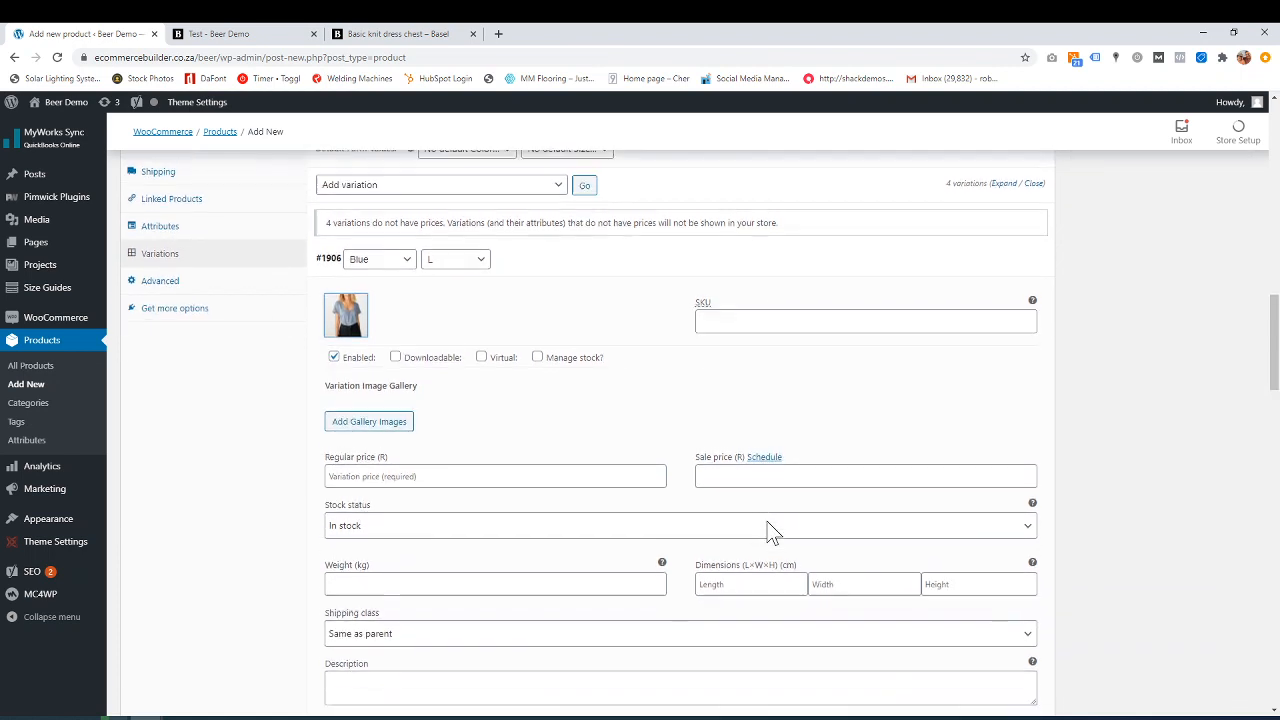
left_click(495, 474)
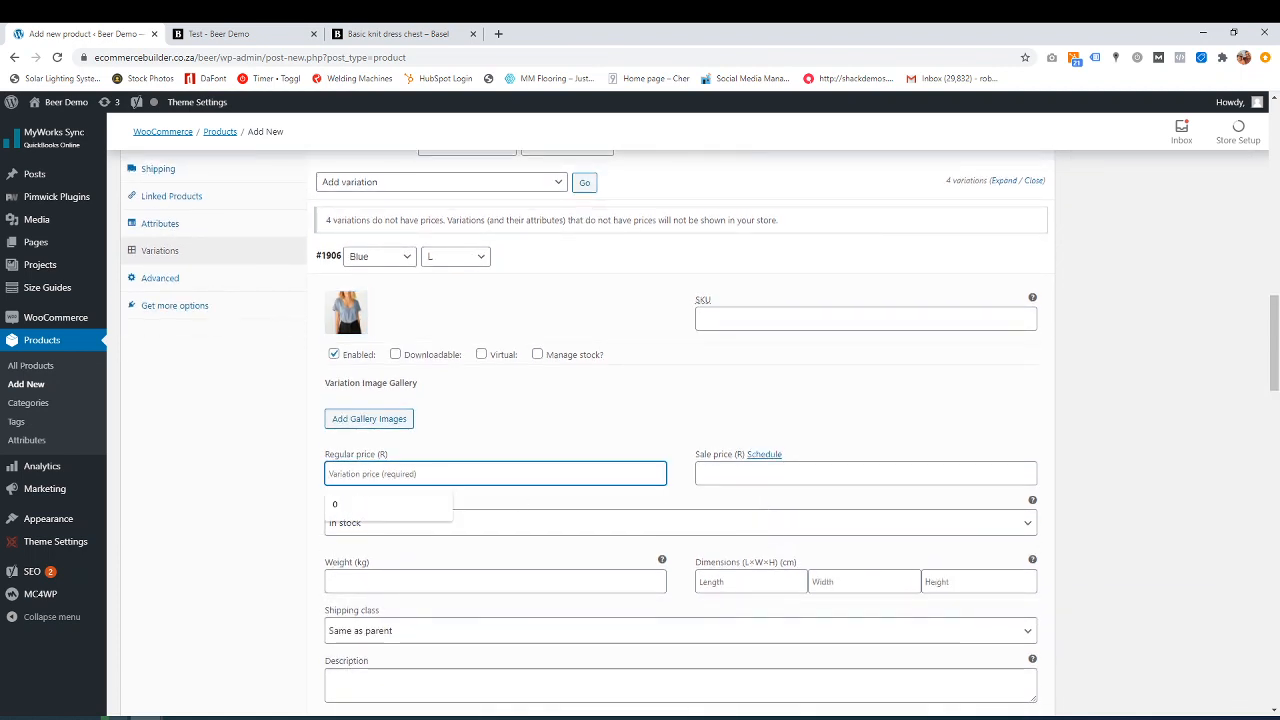
type("300")
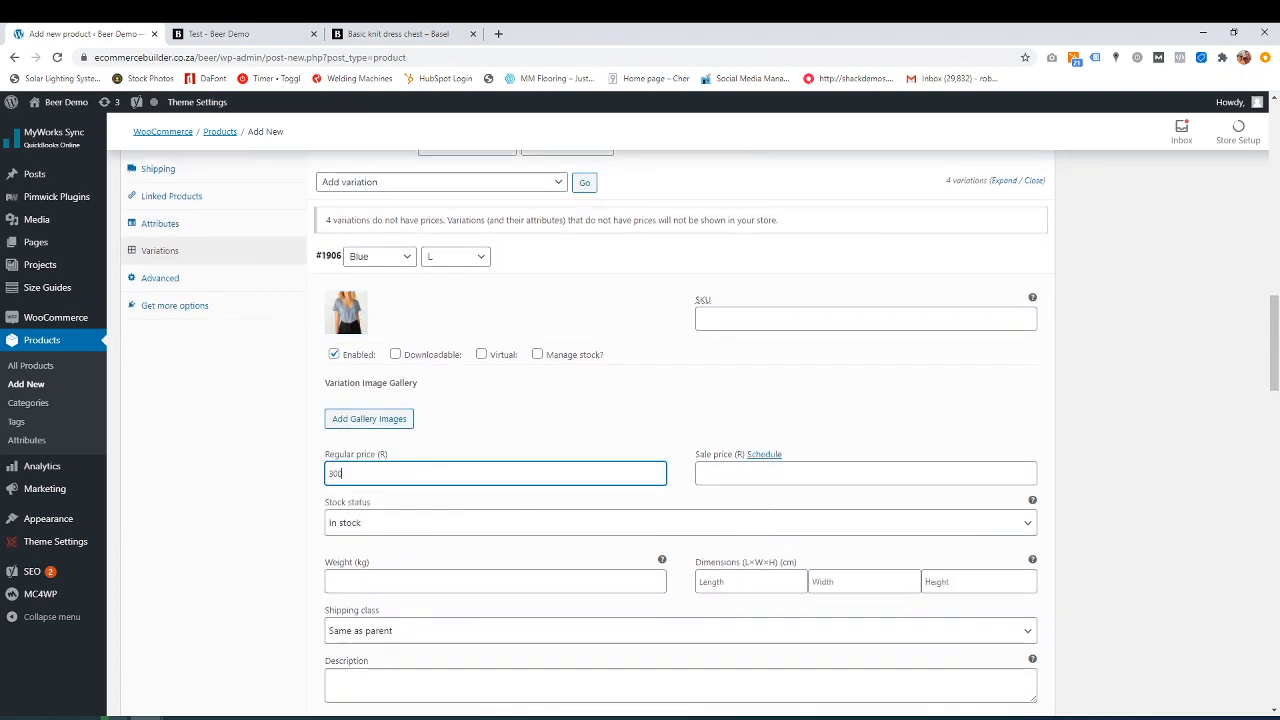
scroll(680, 430, "down", 1)
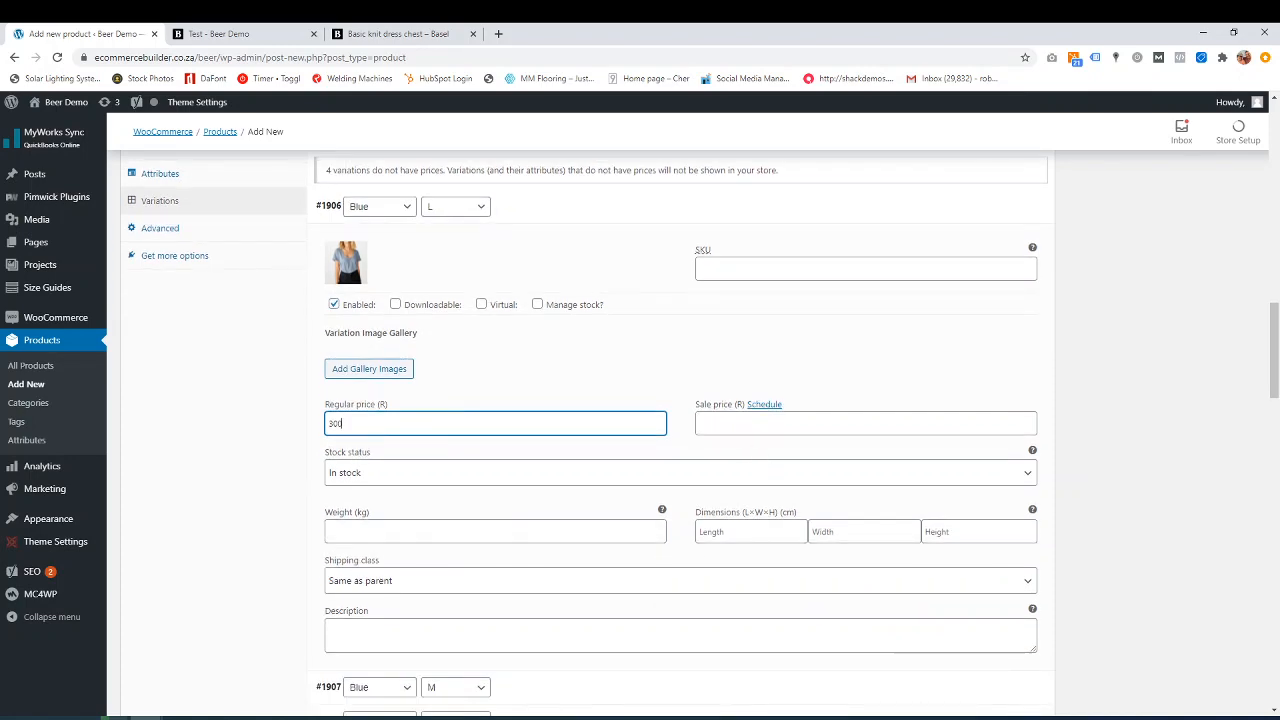
left_click(728, 427)
Enable stock management for the Blue, L variation and set its stock quantity to 22
scroll(728, 427, "down", 1)
scroll(728, 437, "down", 2)
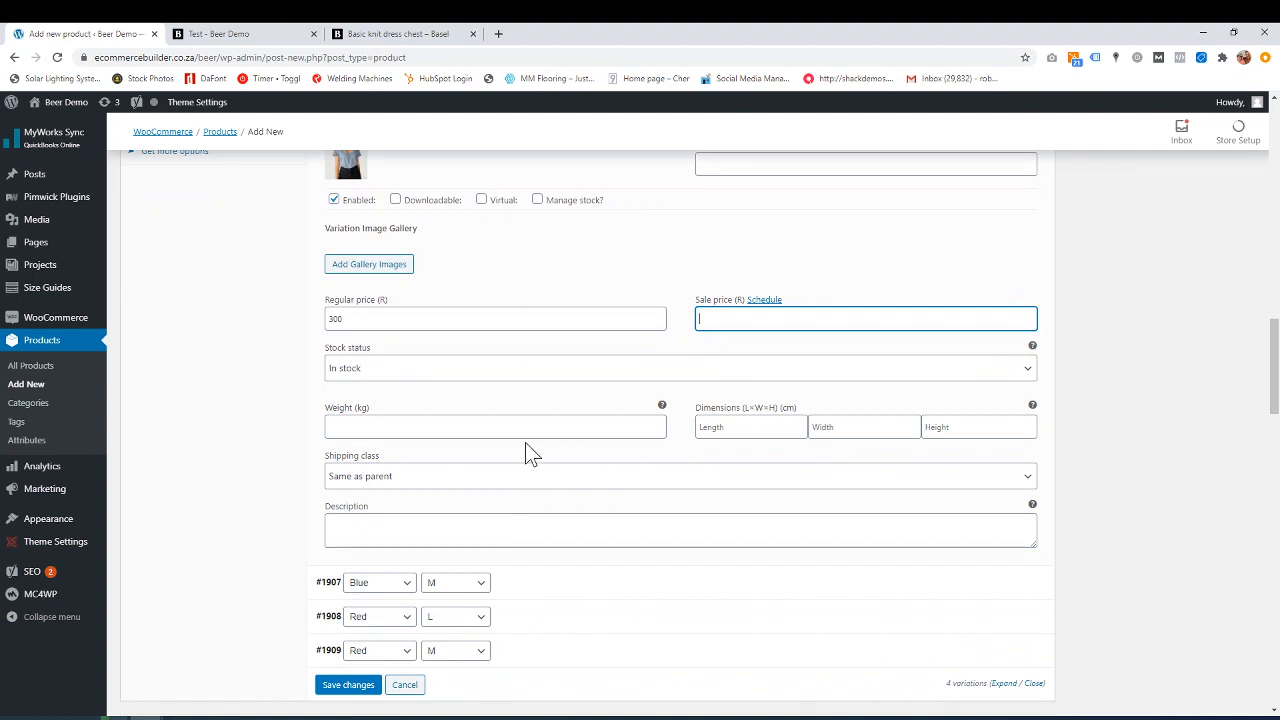
scroll(526, 448, "down", 1)
scroll(528, 451, "up", 2)
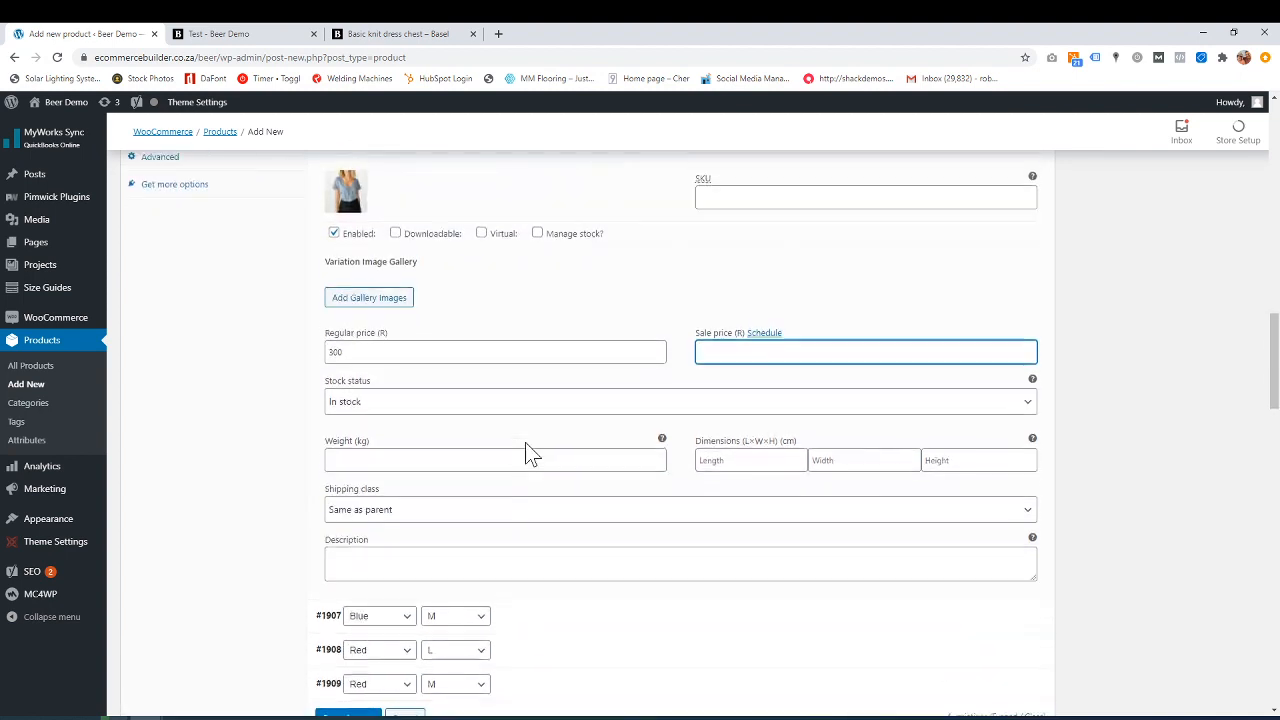
left_click(538, 237)
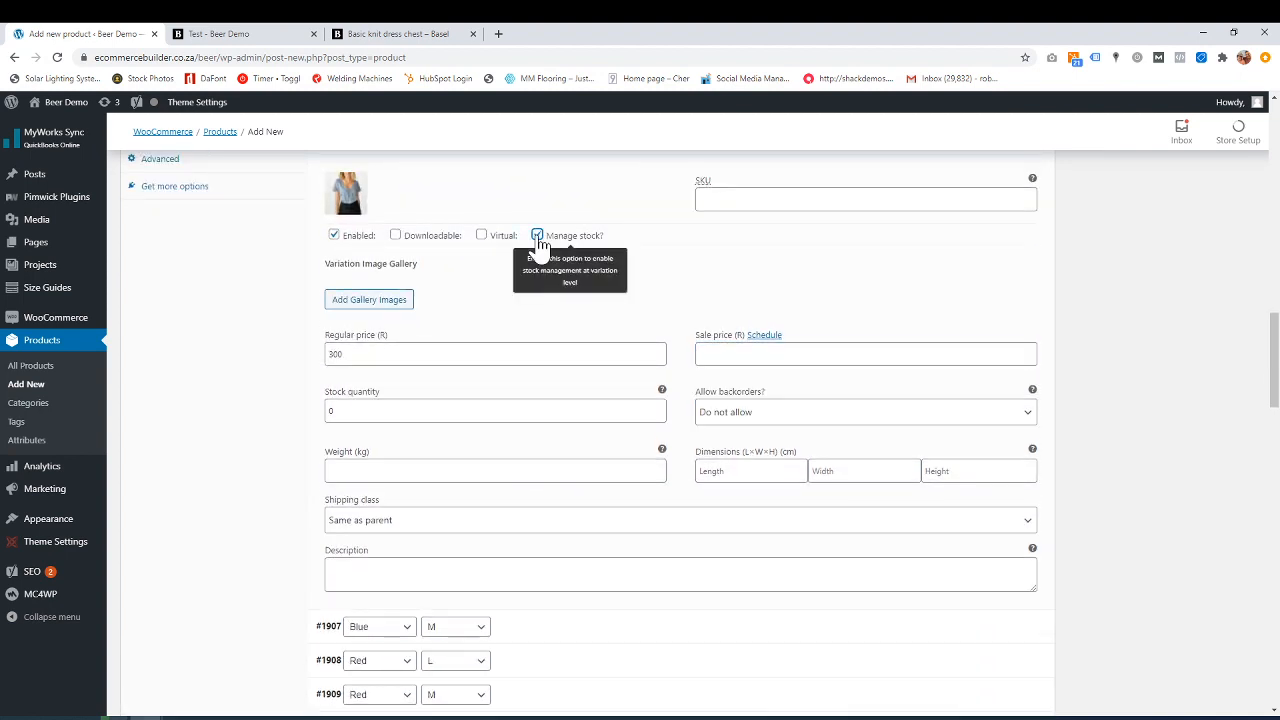
key("Tab")
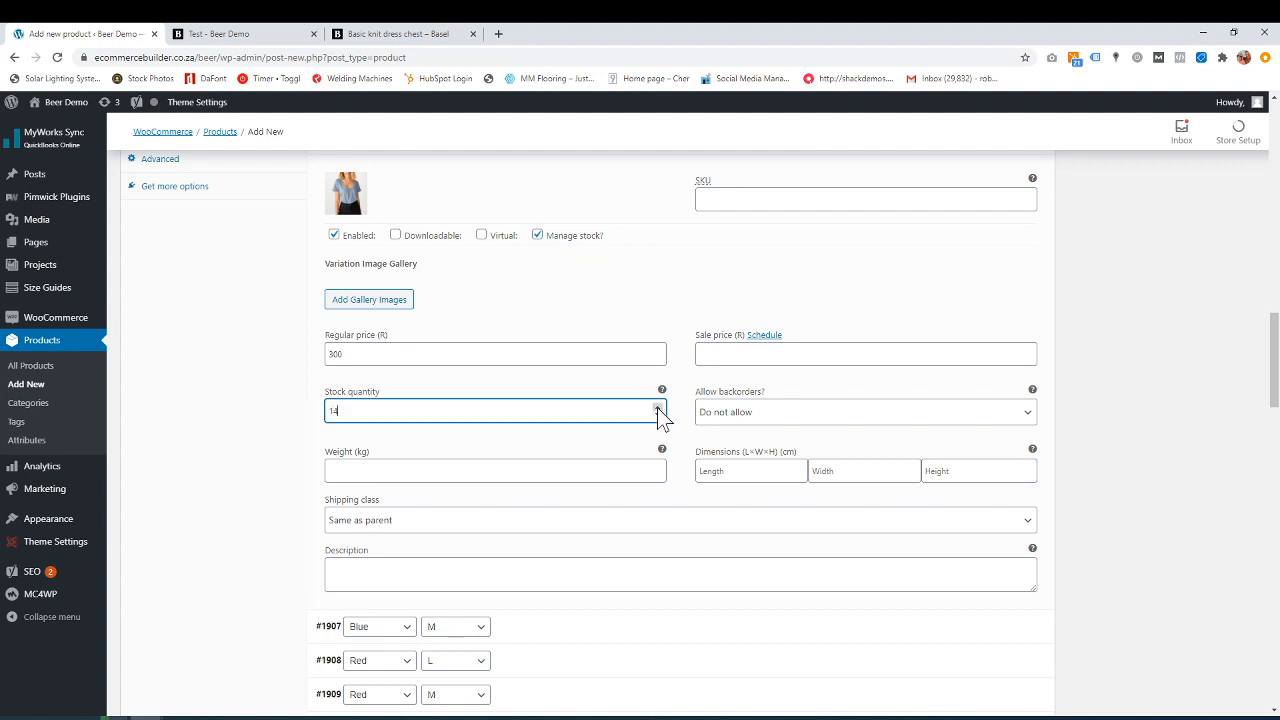
type("22")
left_click(1143, 312)
scroll(1143, 312, "up", 3)
scroll(1143, 313, "down", 3)
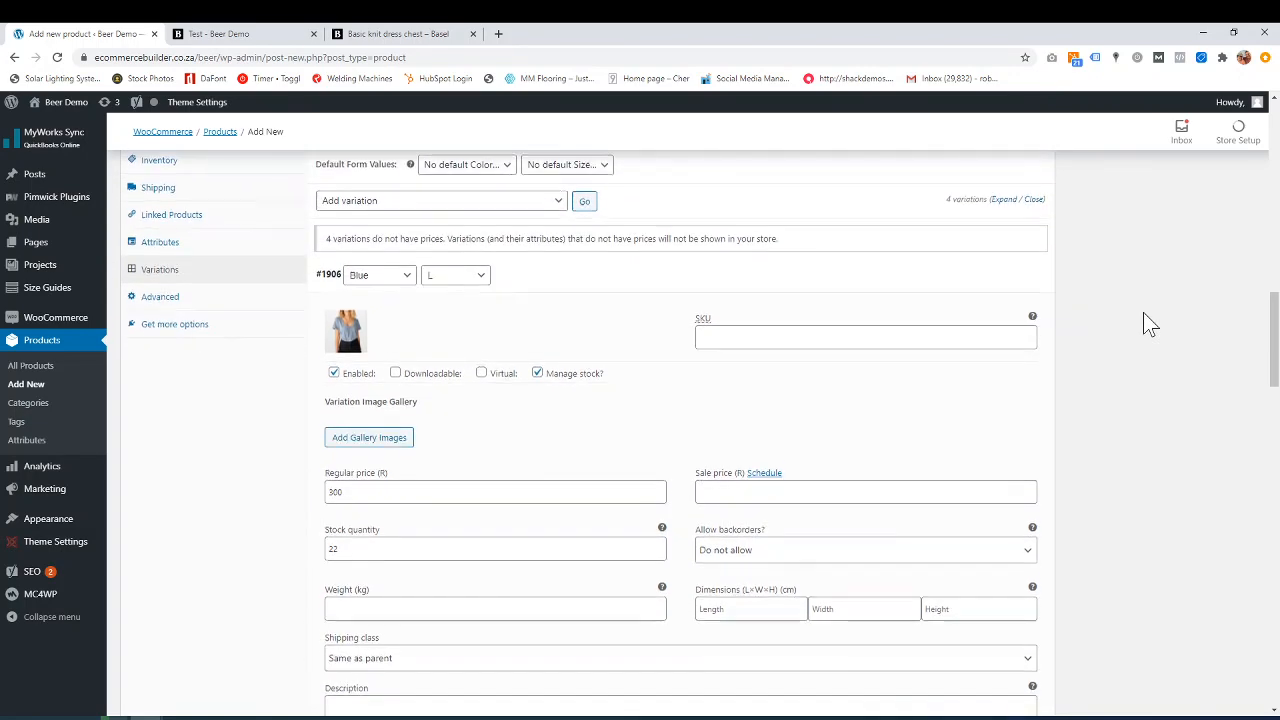
Set the blue T-shirt photo from the media library as the image of the Blue, M variation
scroll(1143, 312, "down", 3)
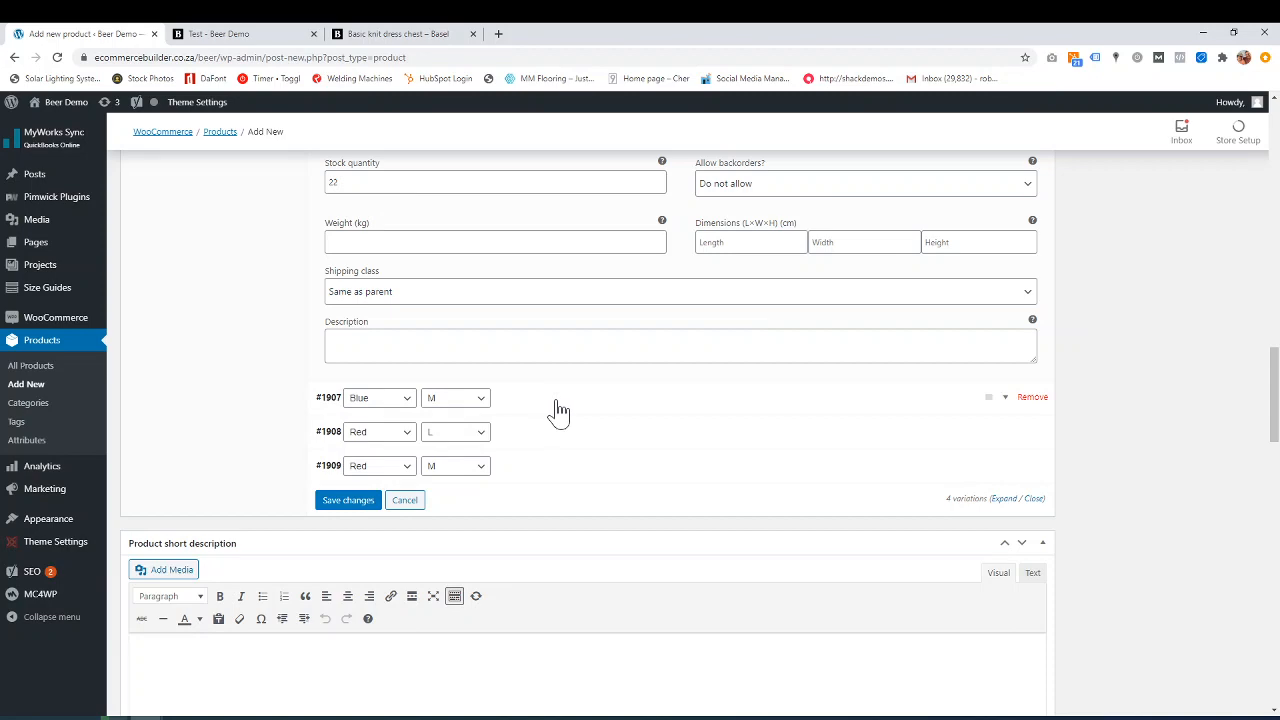
left_click(557, 411)
scroll(540, 405, "down", 3)
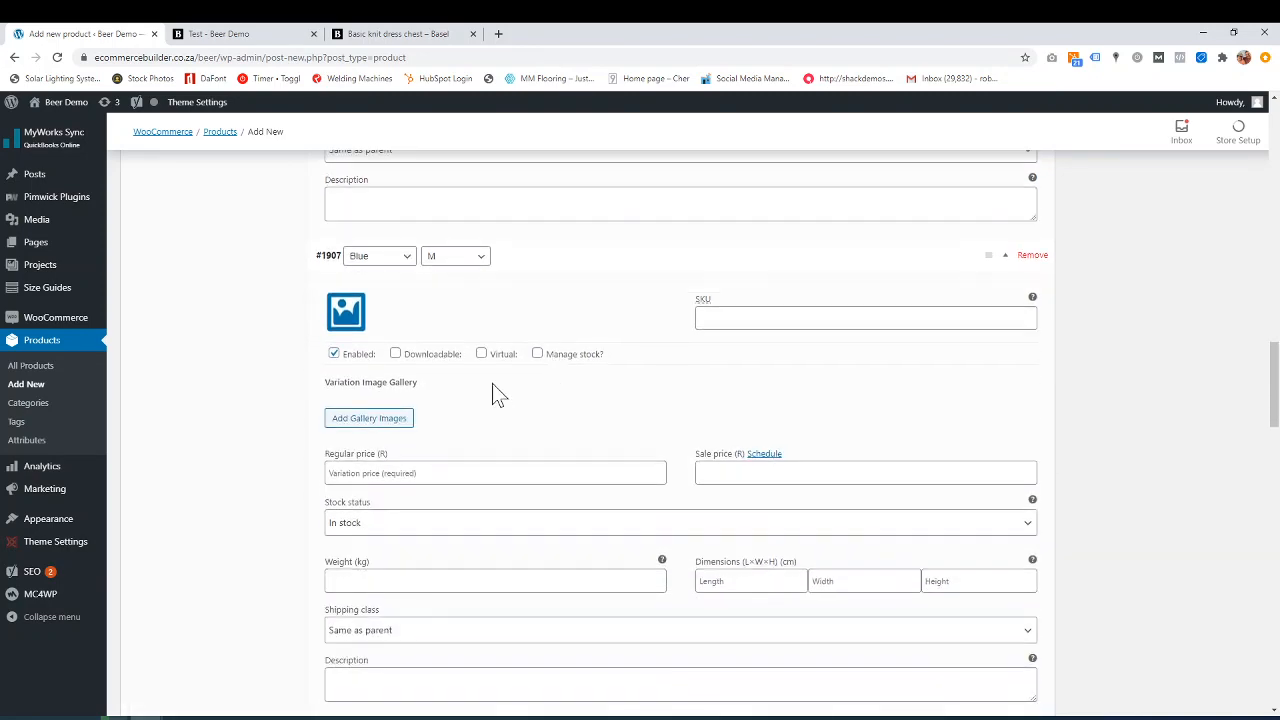
left_click(347, 292)
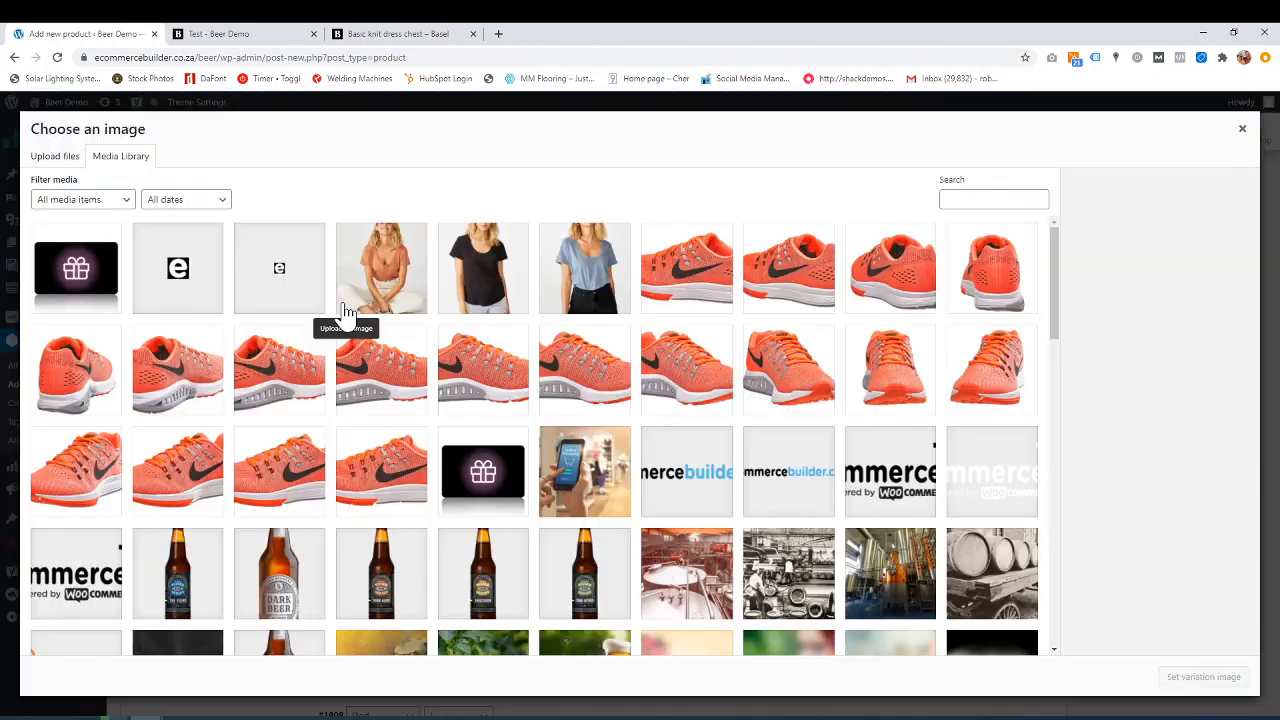
left_click(593, 277)
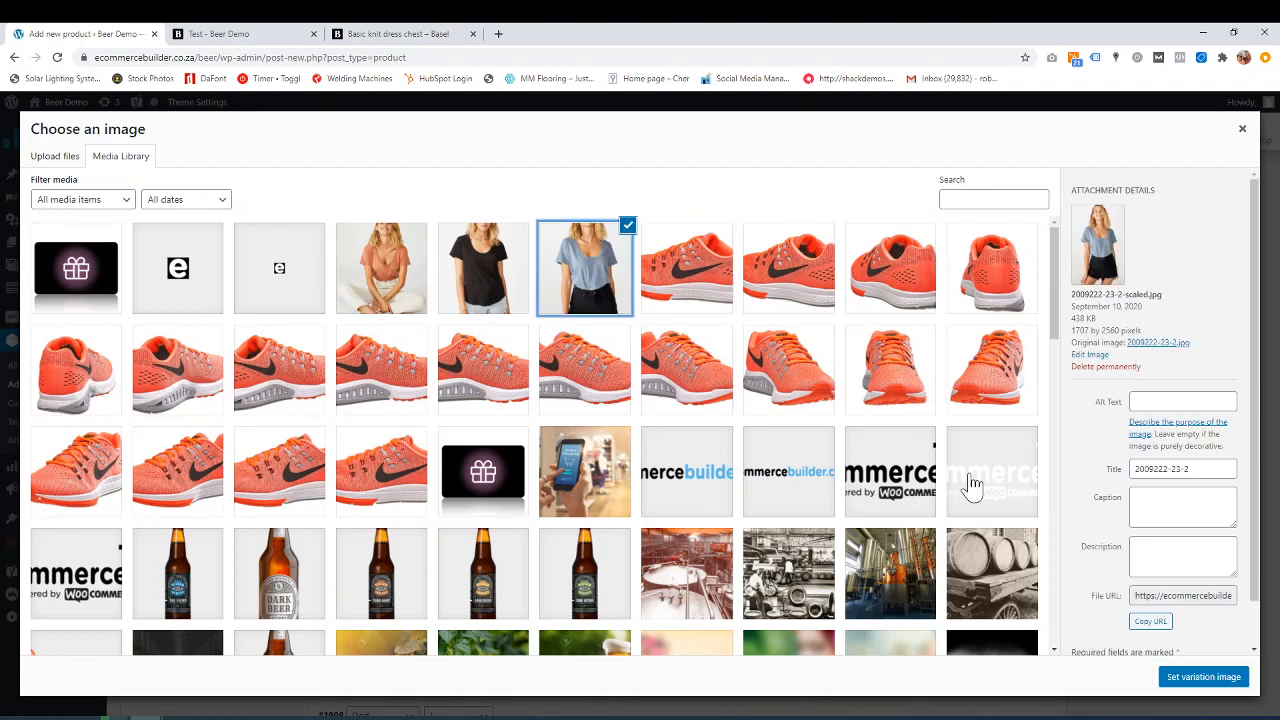
left_click(1203, 677)
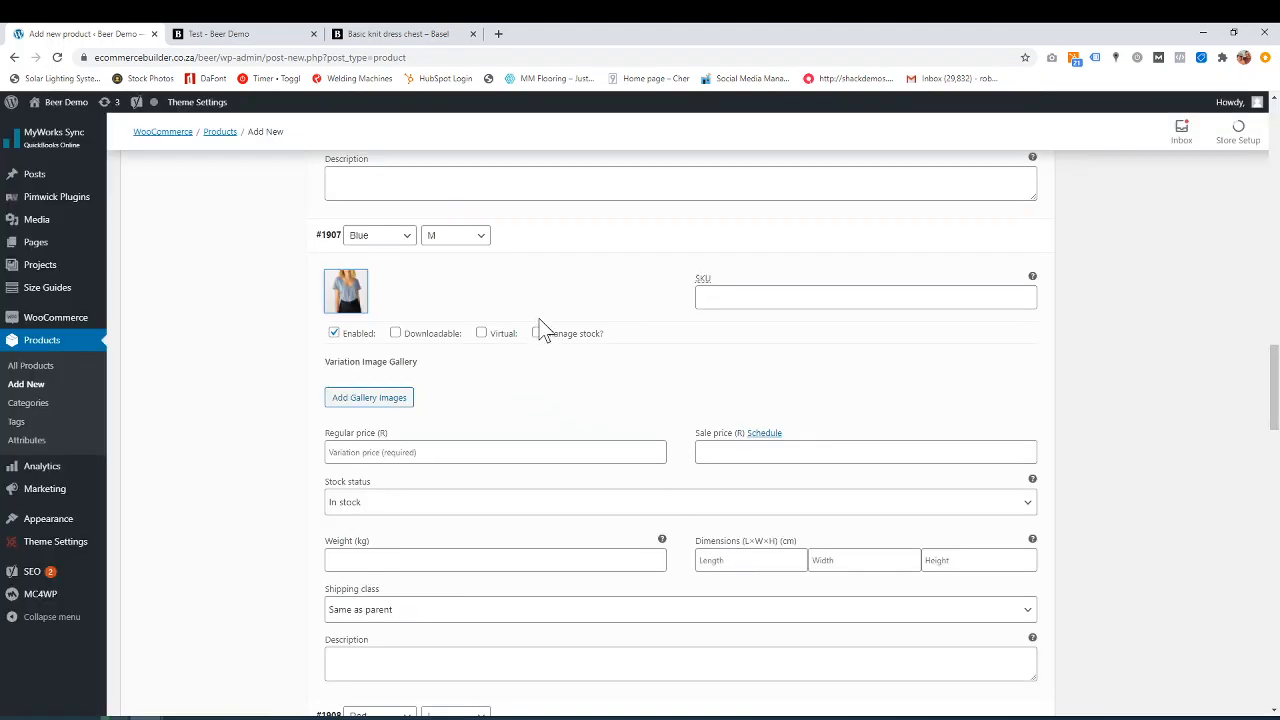
Set the regular price of the Blue, M variation to 300
scroll(537, 354, "down", 1)
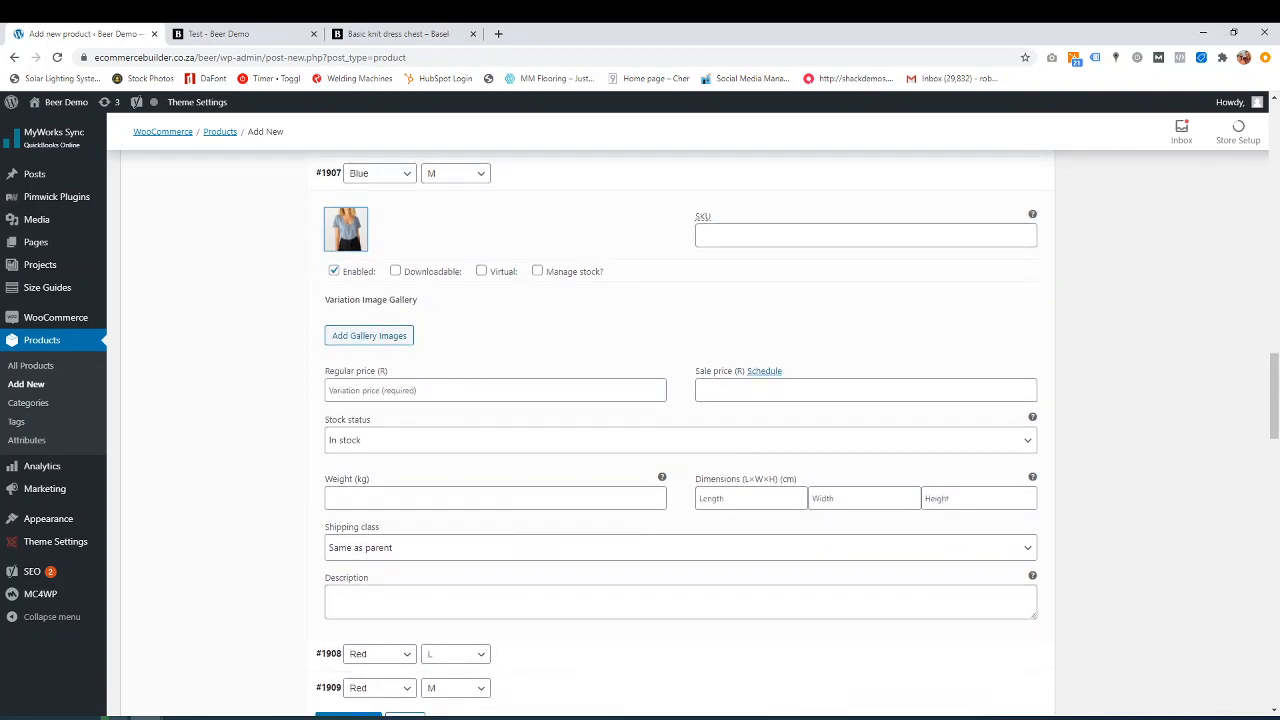
left_click(495, 390)
type("300")
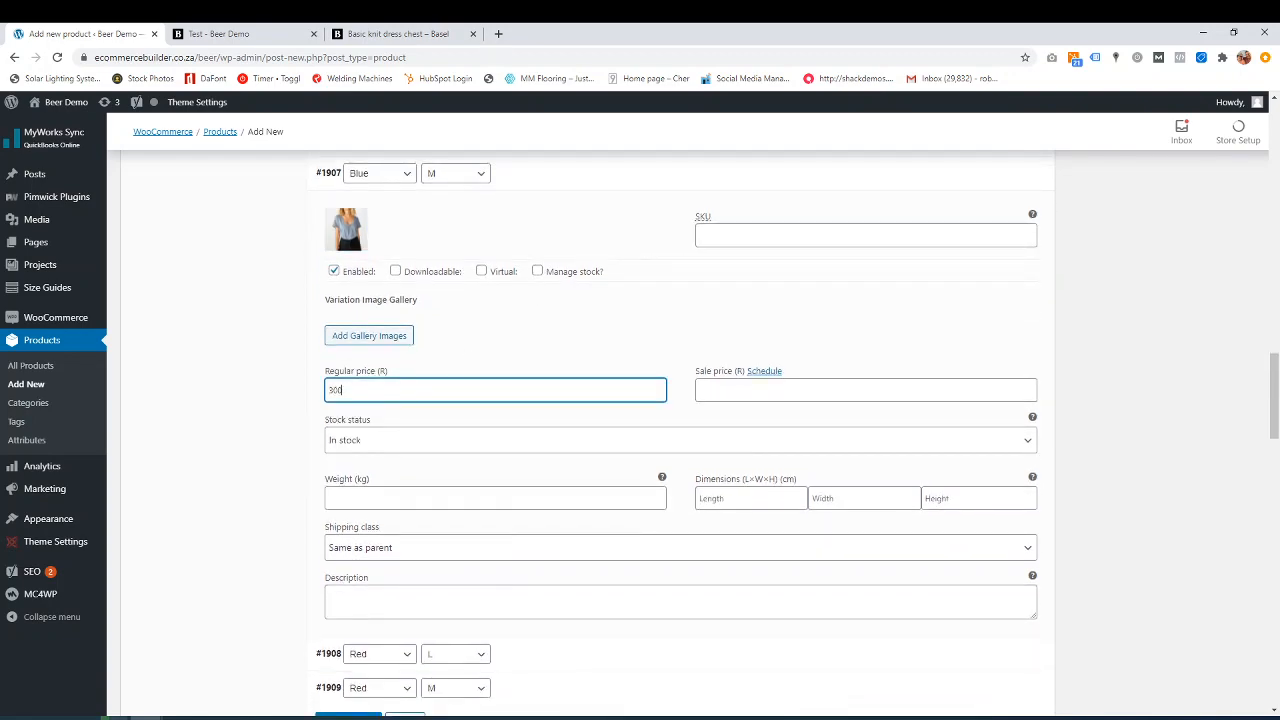
Set the coral-red T-shirt photo from the media library as the image of the Red, L variation
scroll(430, 400, "down", 8)
scroll(430, 400, "up", 4)
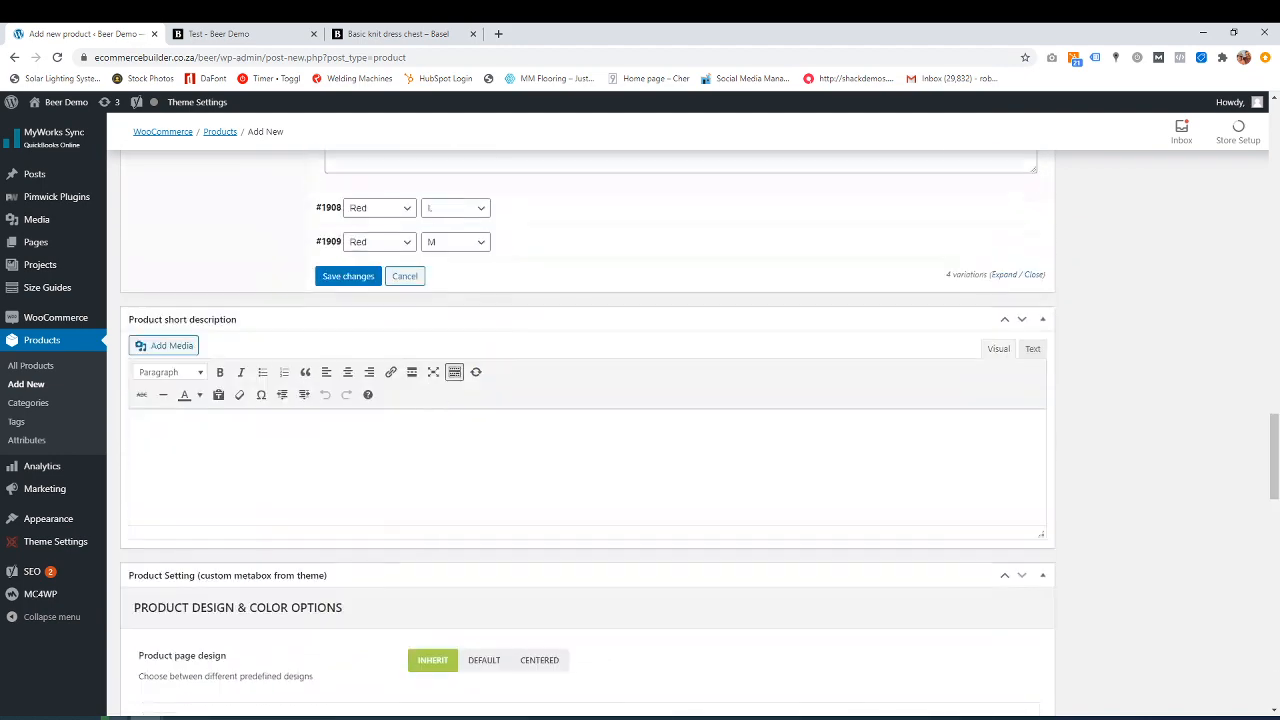
scroll(430, 405, "up", 1)
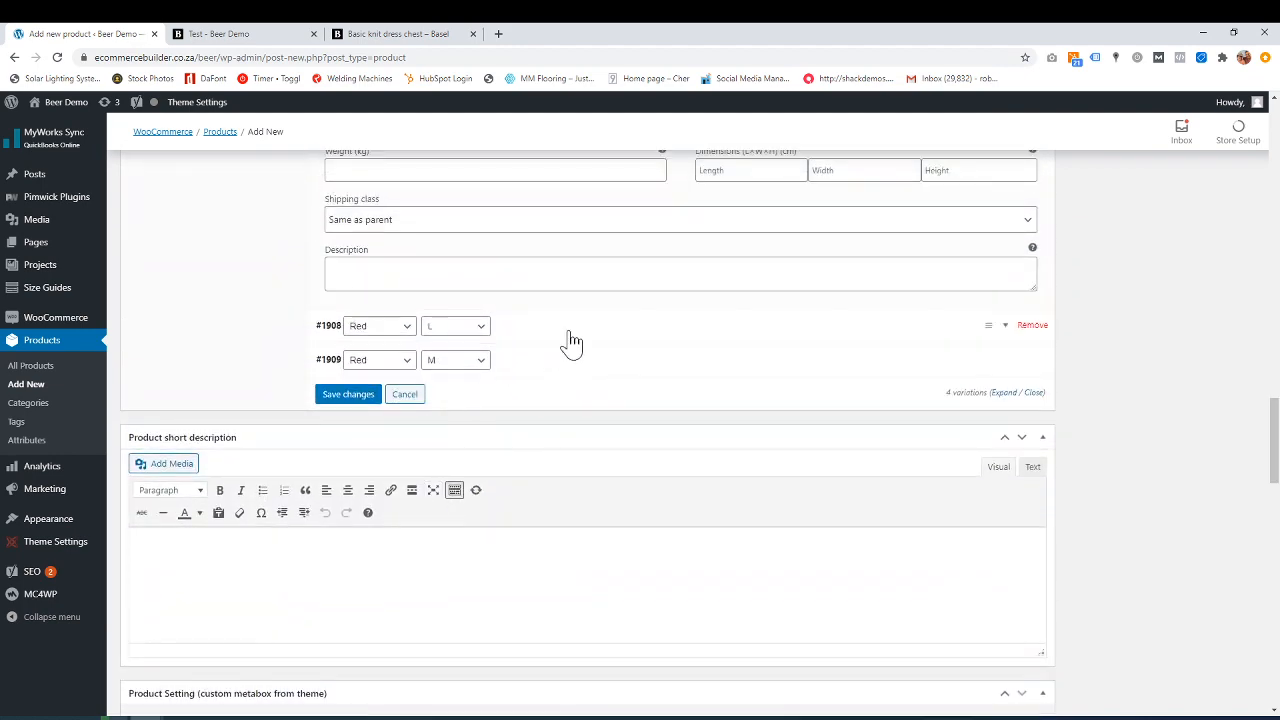
left_click(571, 340)
scroll(569, 343, "down", 2)
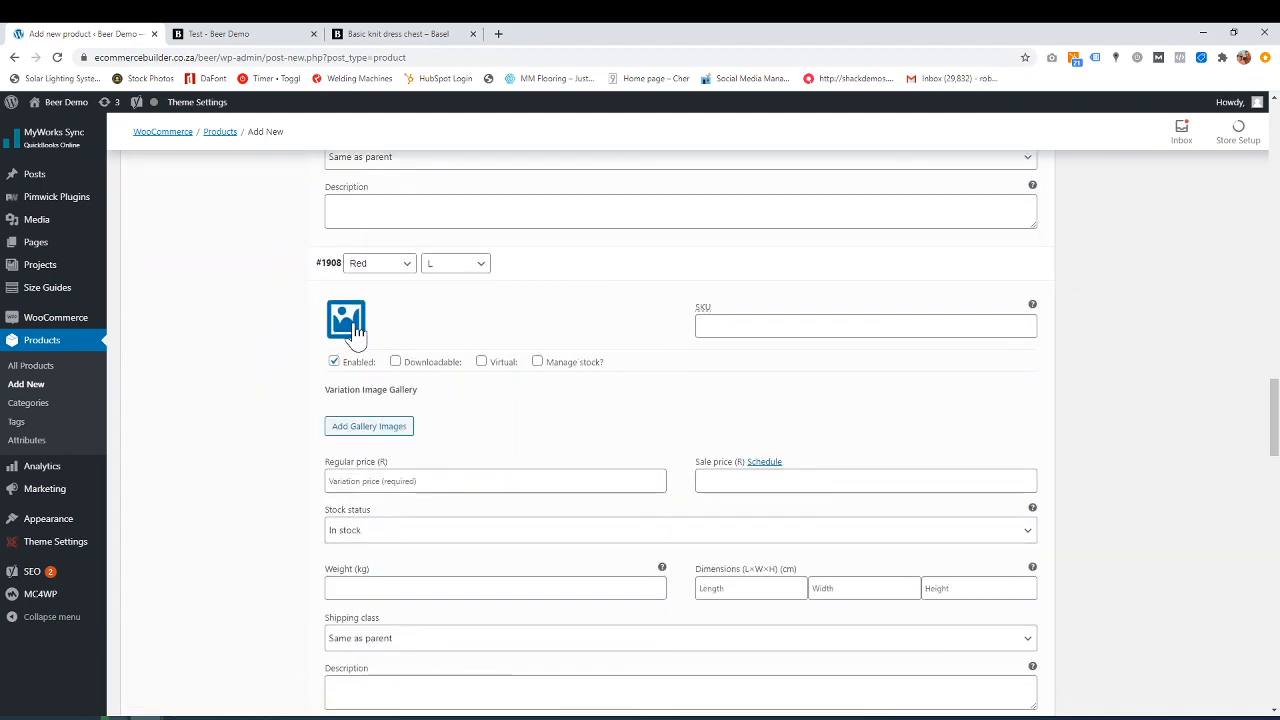
left_click(346, 320)
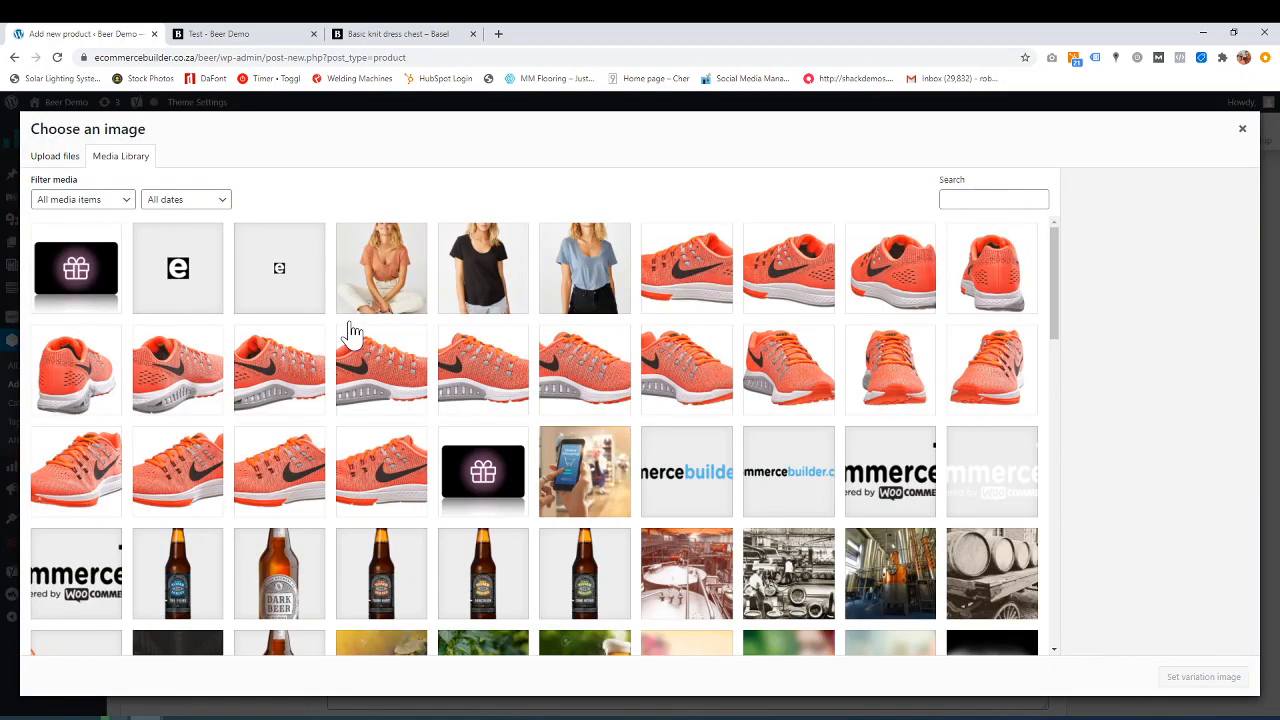
left_click(392, 292)
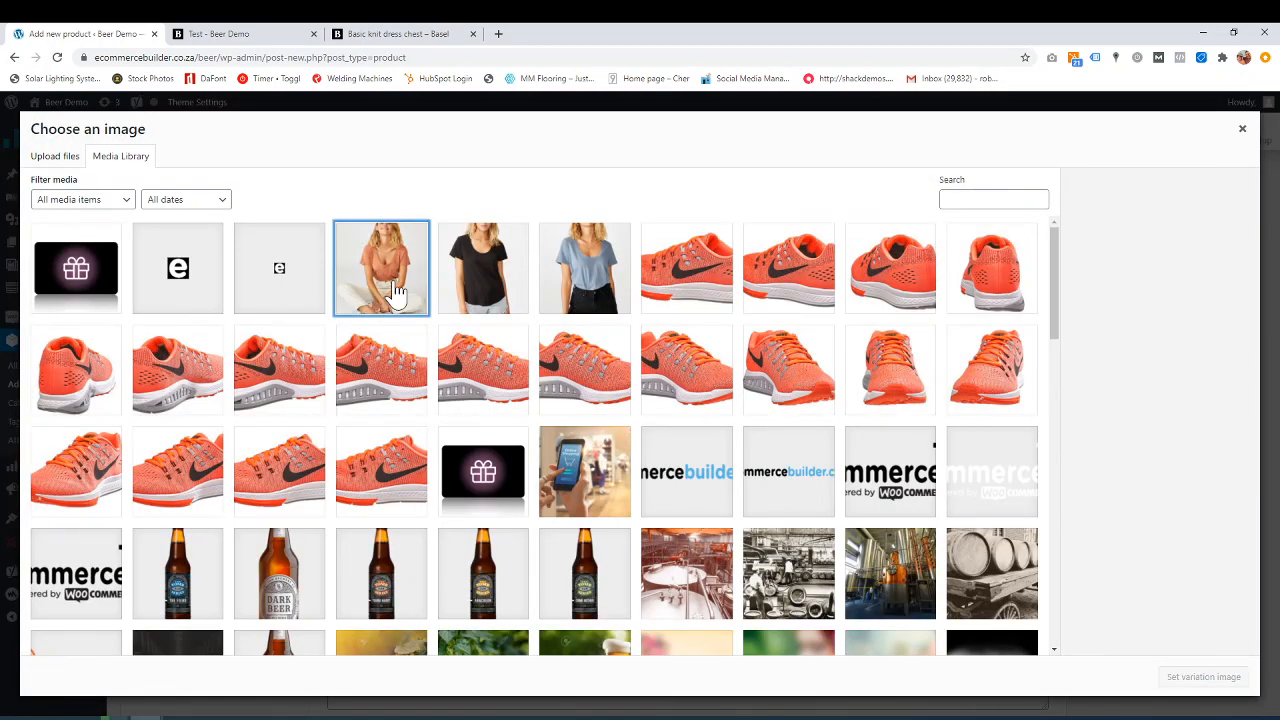
left_click(1203, 678)
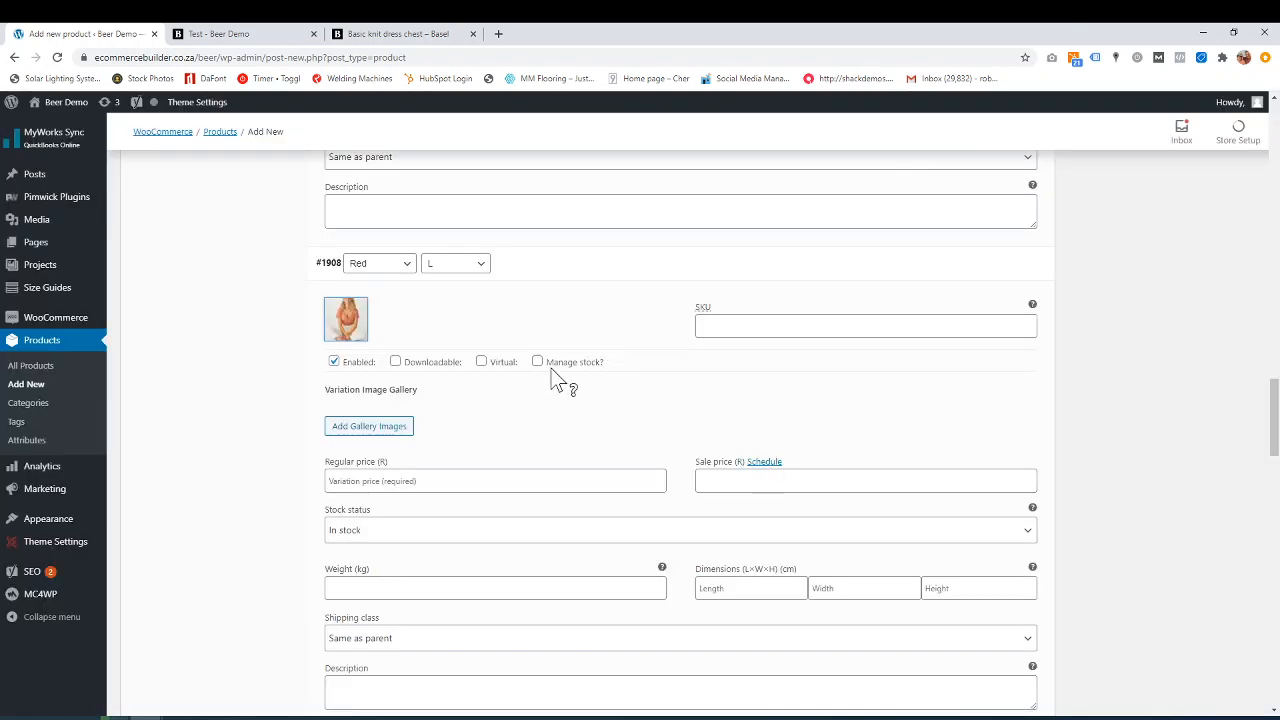
Set the regular price of the Red, L variation to 500
scroll(442, 428, "down", 1)
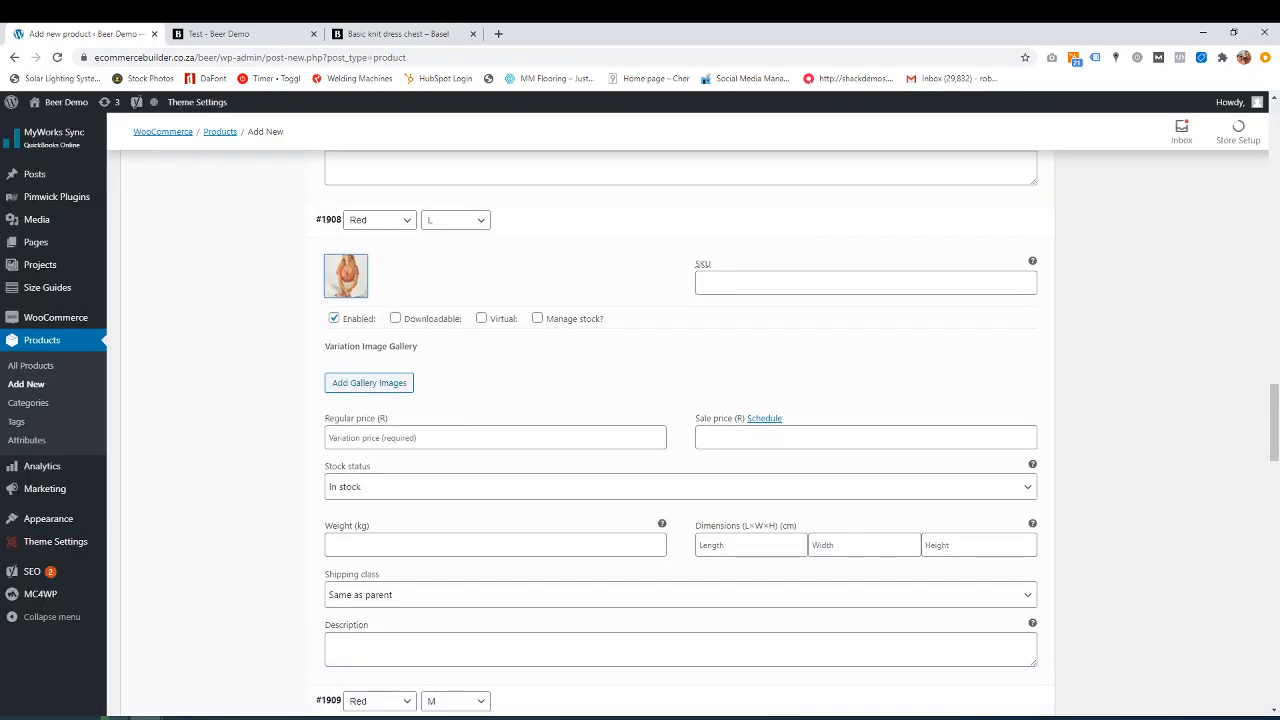
left_click(442, 438)
type("500")
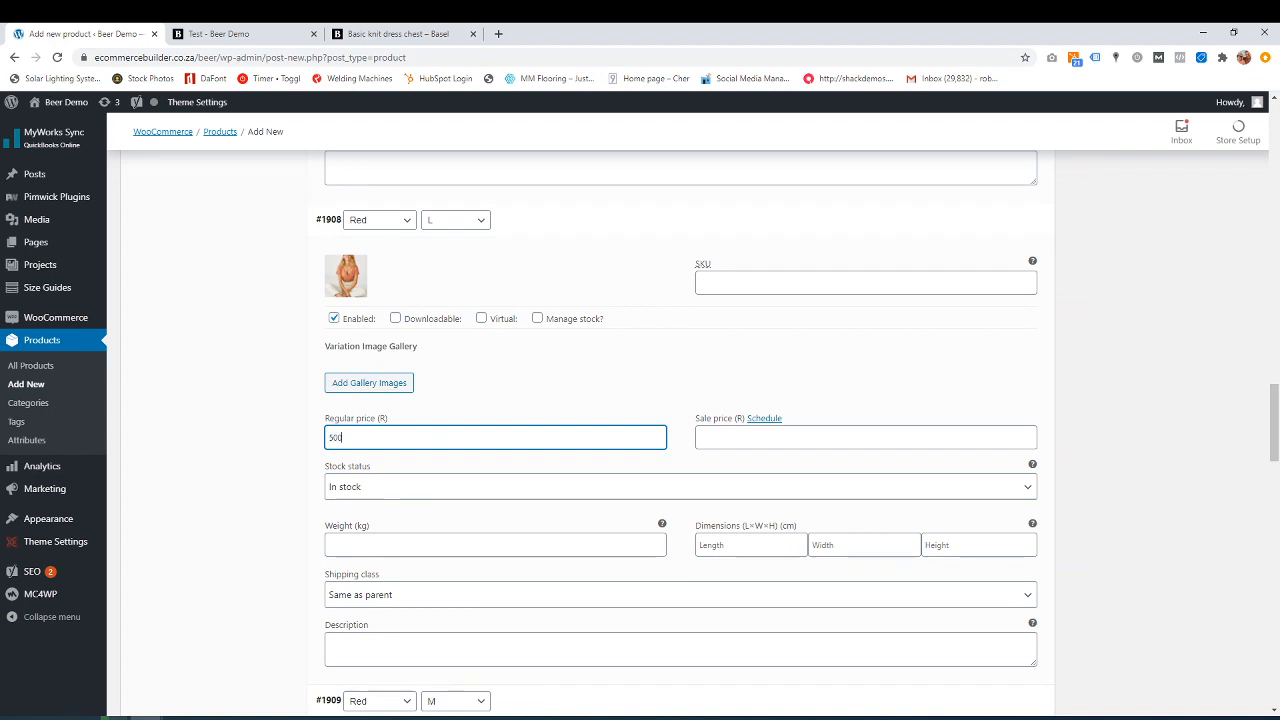
Expand the Red, M variation and set its regular price to 500
scroll(410, 443, "down", 2)
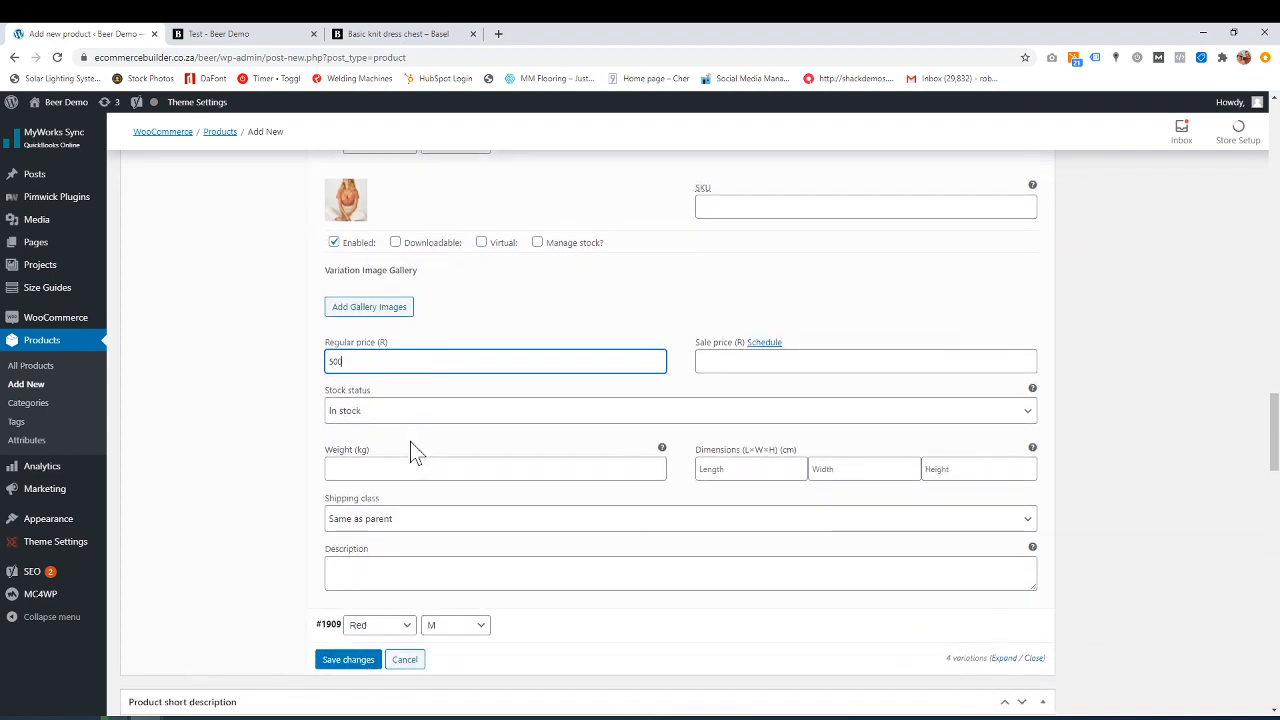
left_click(622, 643)
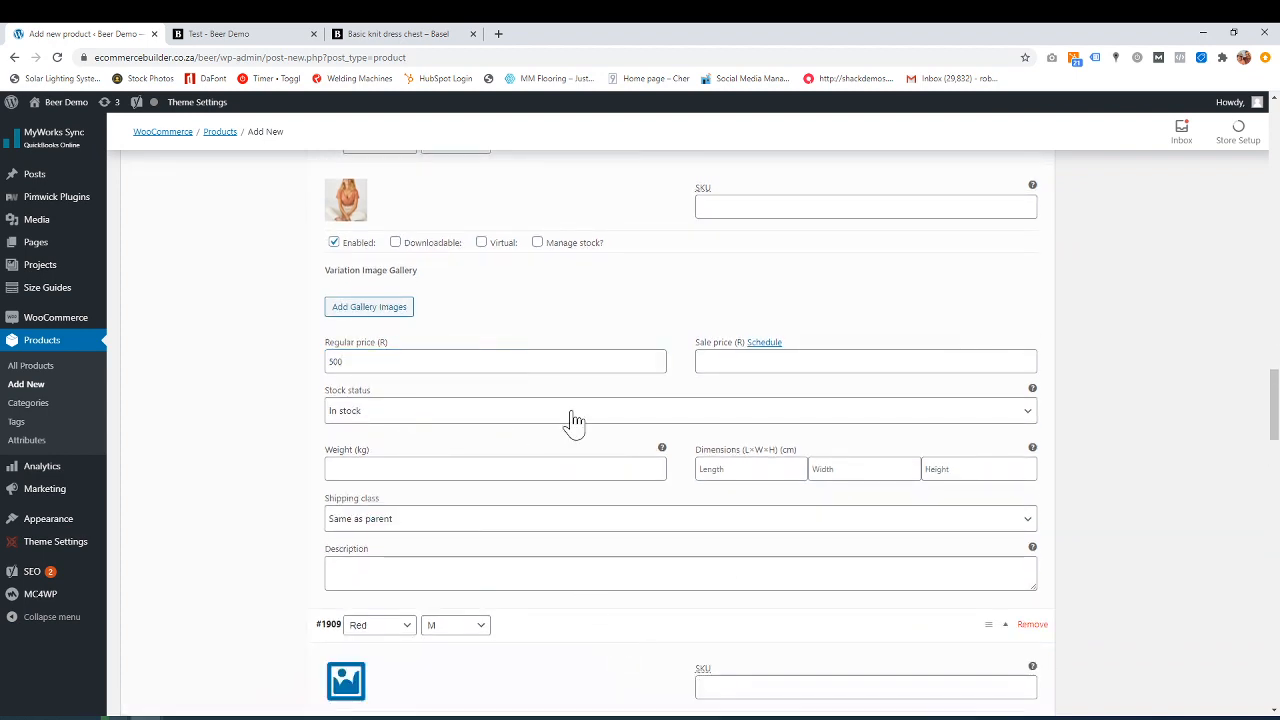
scroll(571, 423, "down", 4)
scroll(575, 420, "down", 1)
left_click(450, 467)
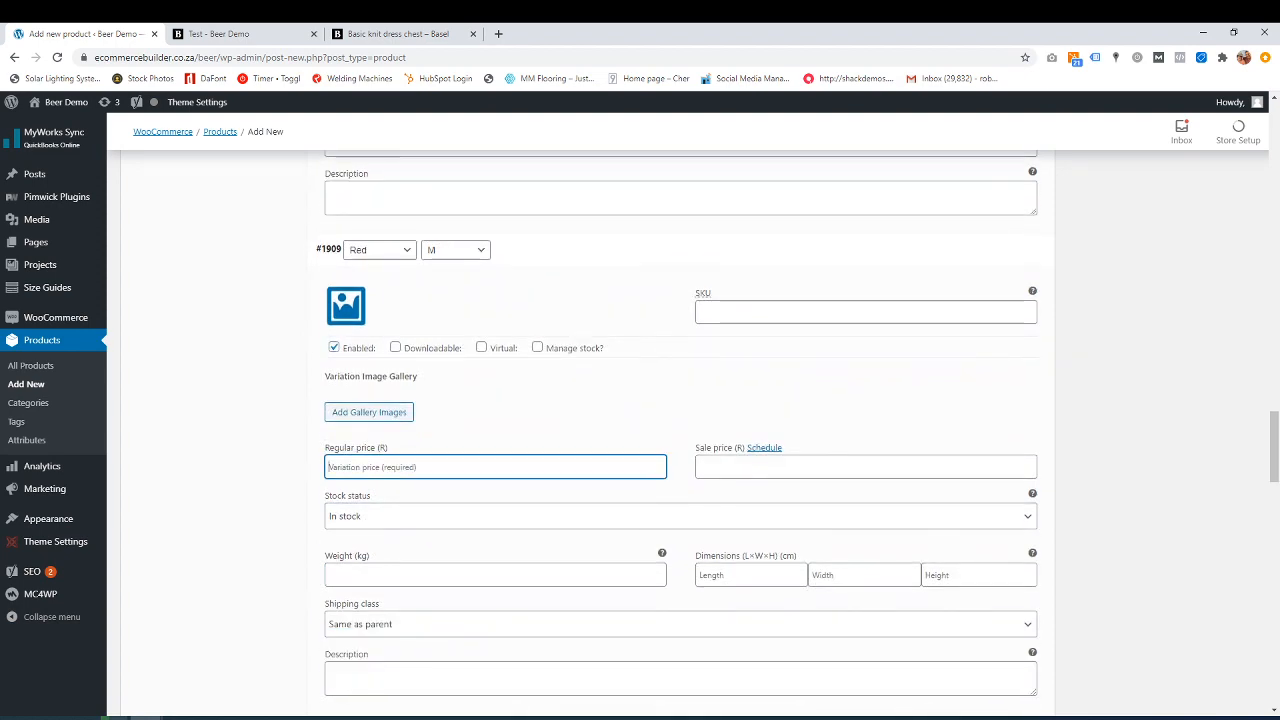
type("500")
Set the coral-red T-shirt photo from the media library as the image of the Red, M variation
left_click(347, 308)
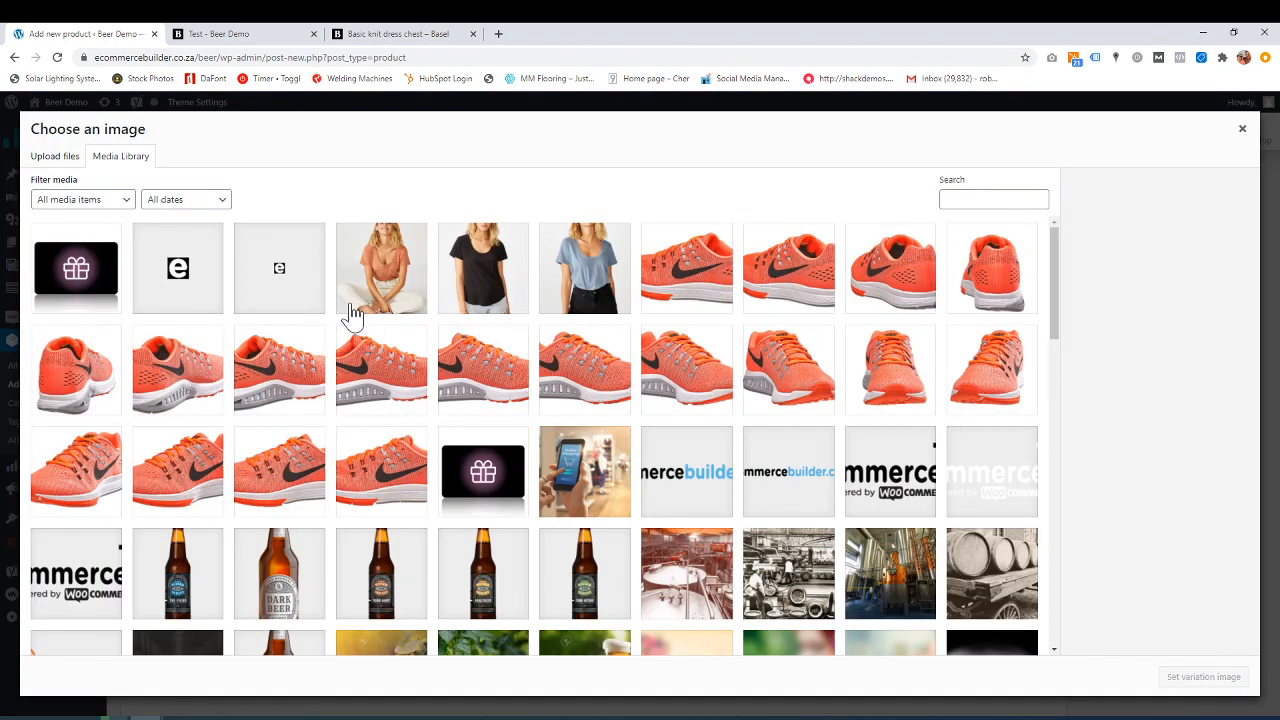
left_click(392, 282)
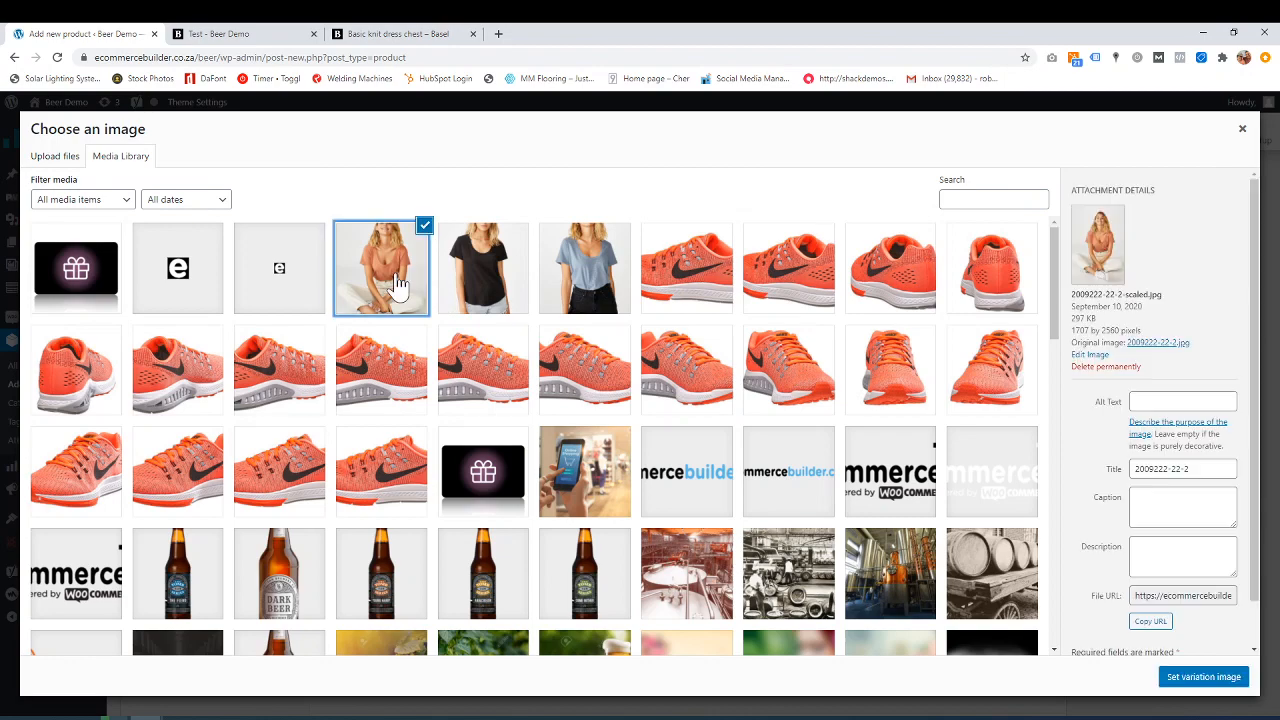
left_click(1168, 682)
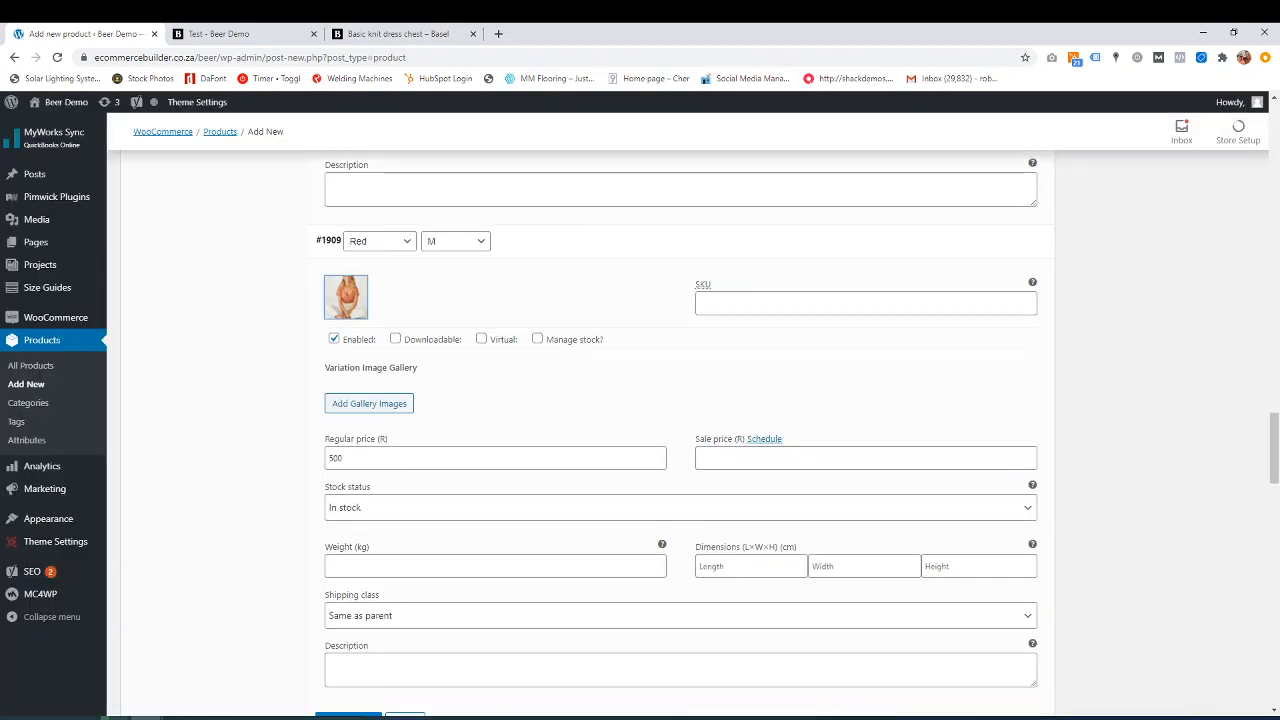
Save the variation changes and collapse all the variations
scroll(729, 443, "down", 3)
scroll(737, 457, "up", 2)
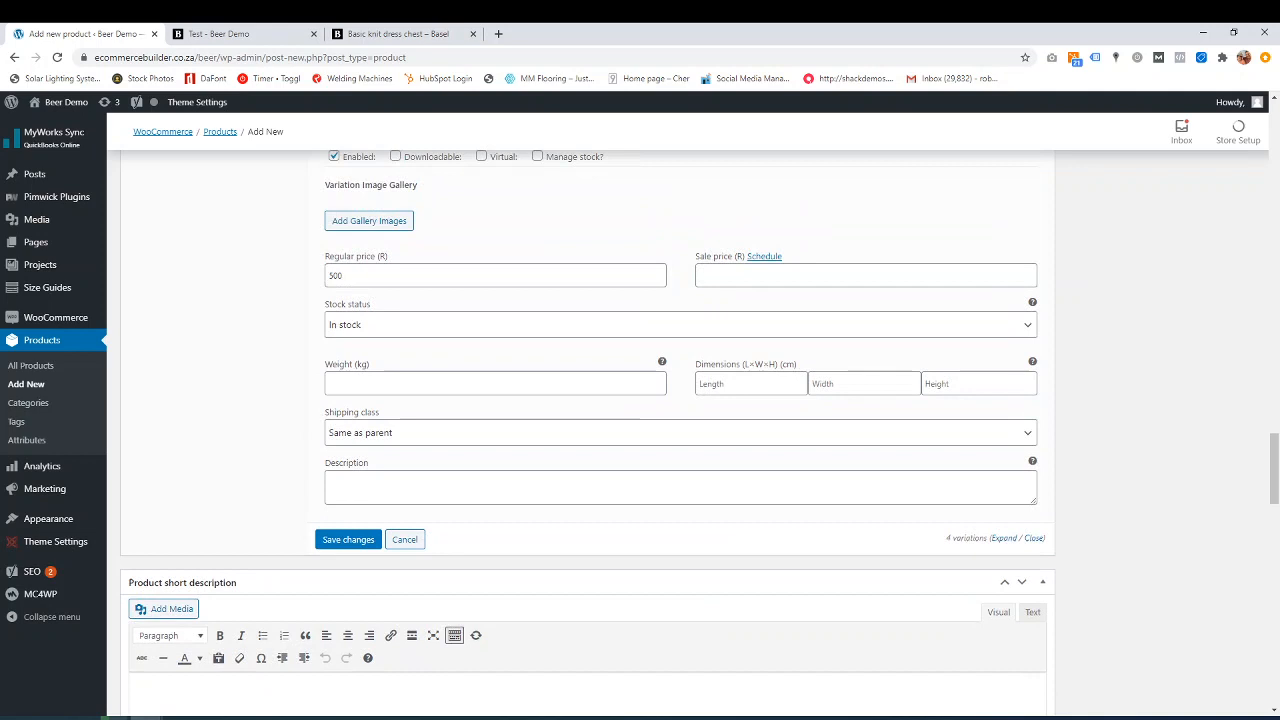
left_click(366, 547)
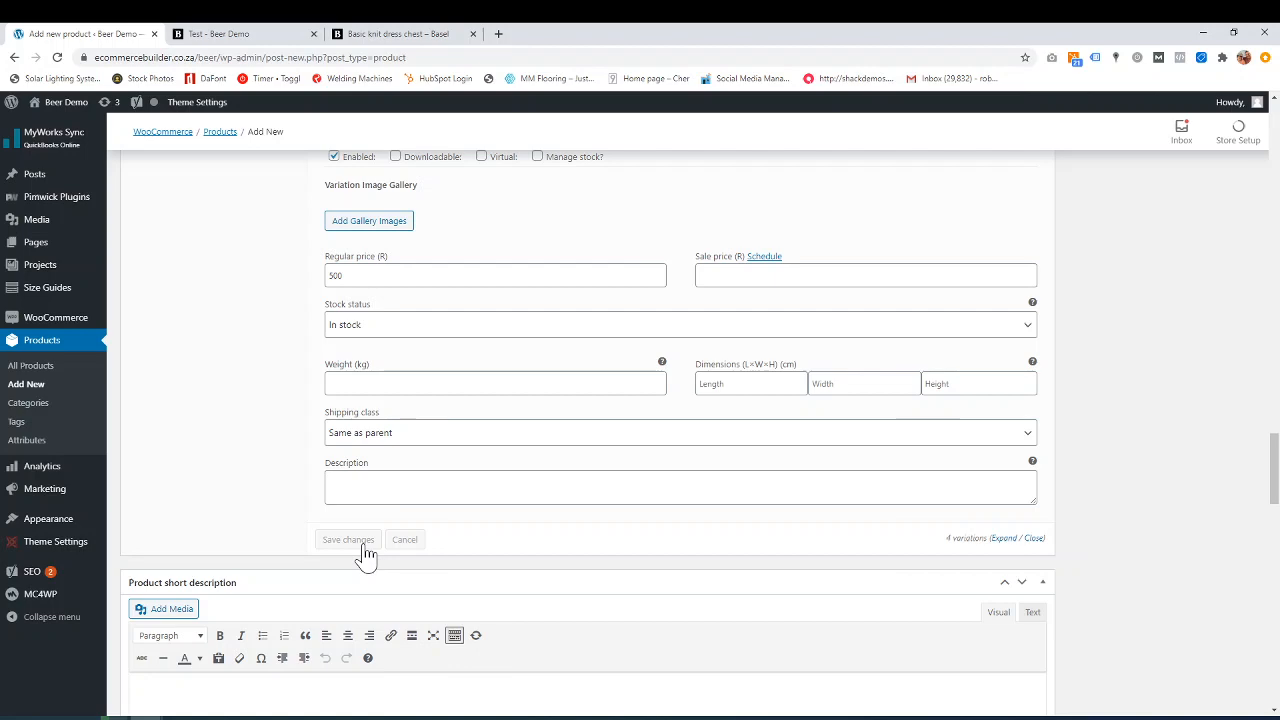
scroll(990, 349, "down", 3)
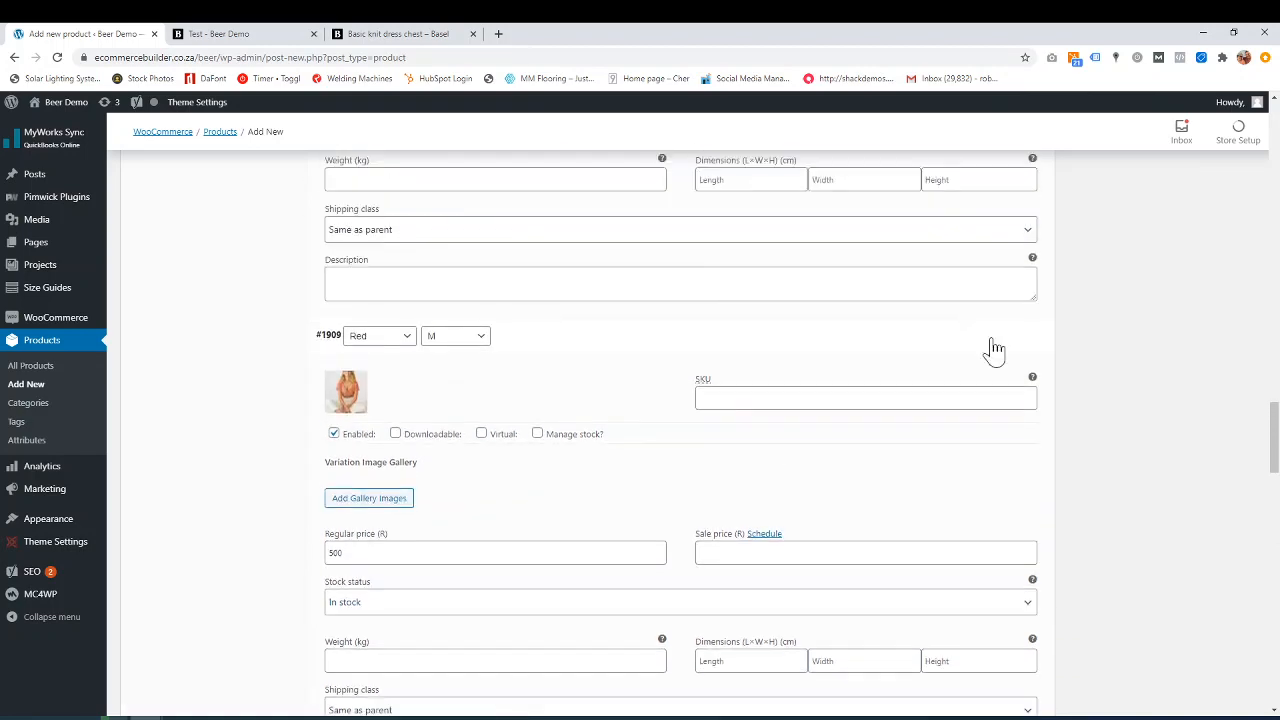
scroll(993, 349, "down", 10)
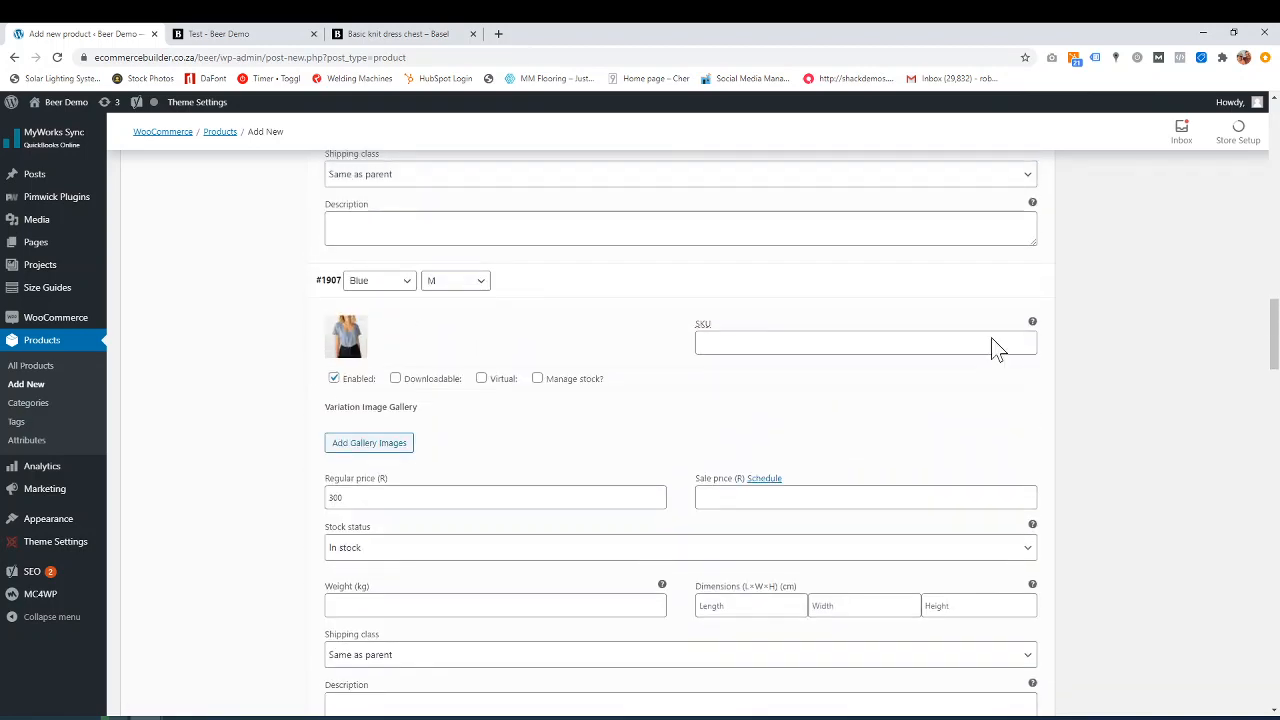
scroll(991, 338, "up", 4)
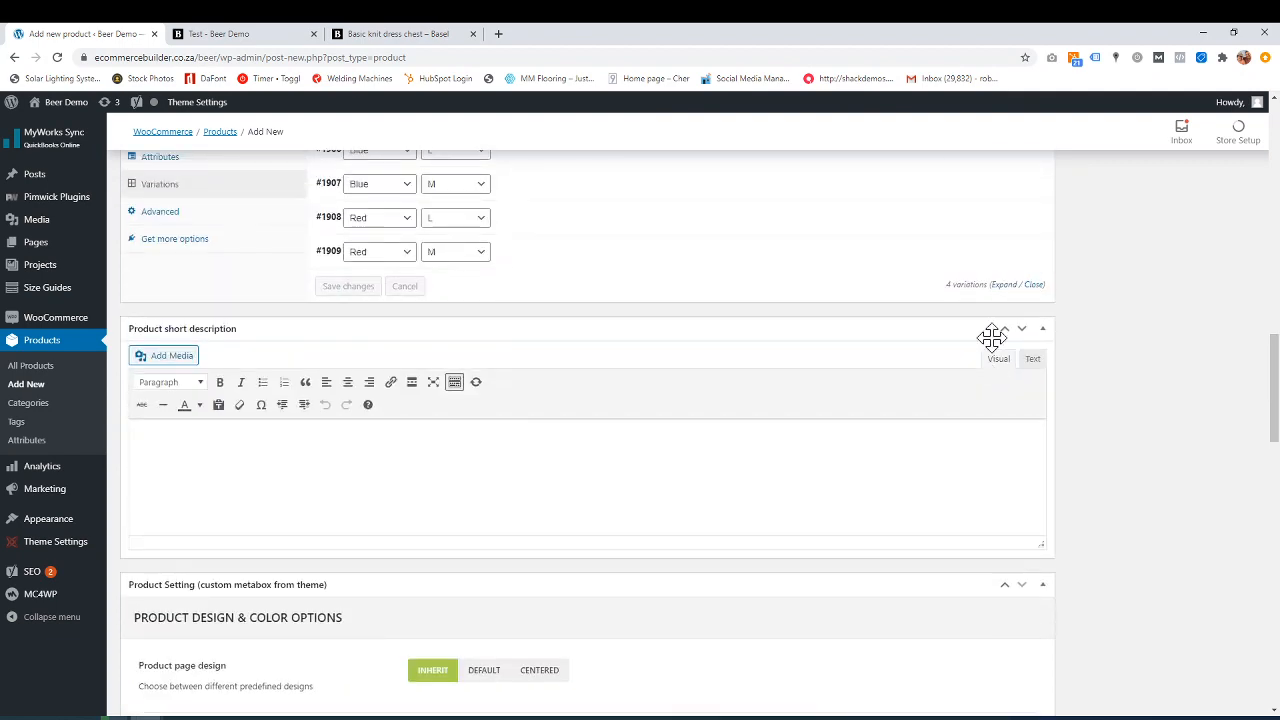
Set the blue T-shirt photo from the media library as the main product image
scroll(993, 338, "down", 1)
scroll(995, 345, "up", 6)
scroll(995, 349, "up", 1)
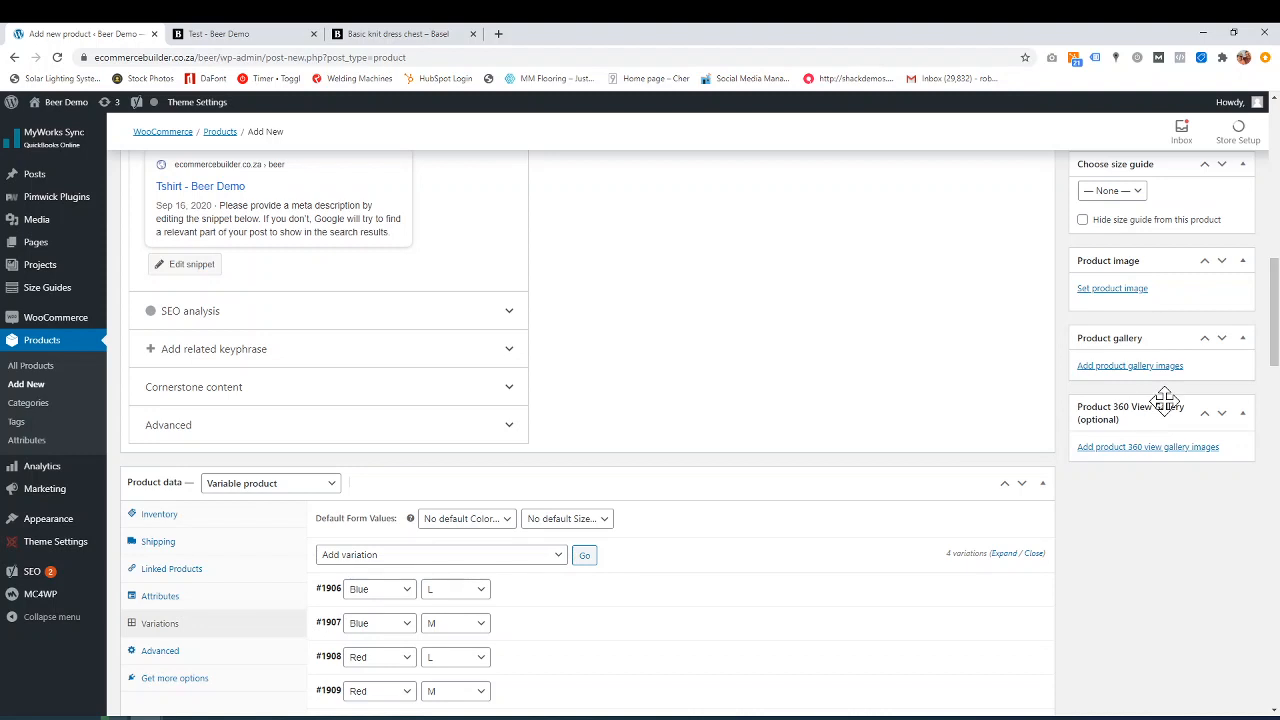
left_click(1118, 299)
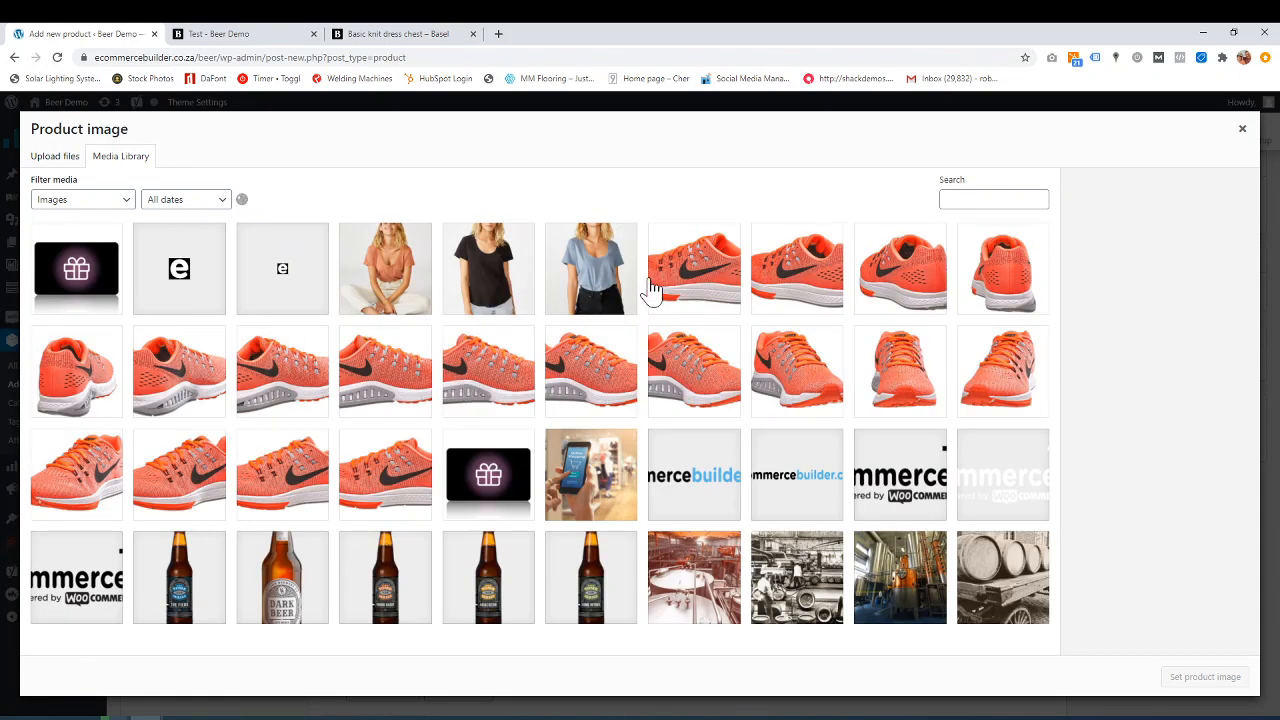
left_click(591, 270)
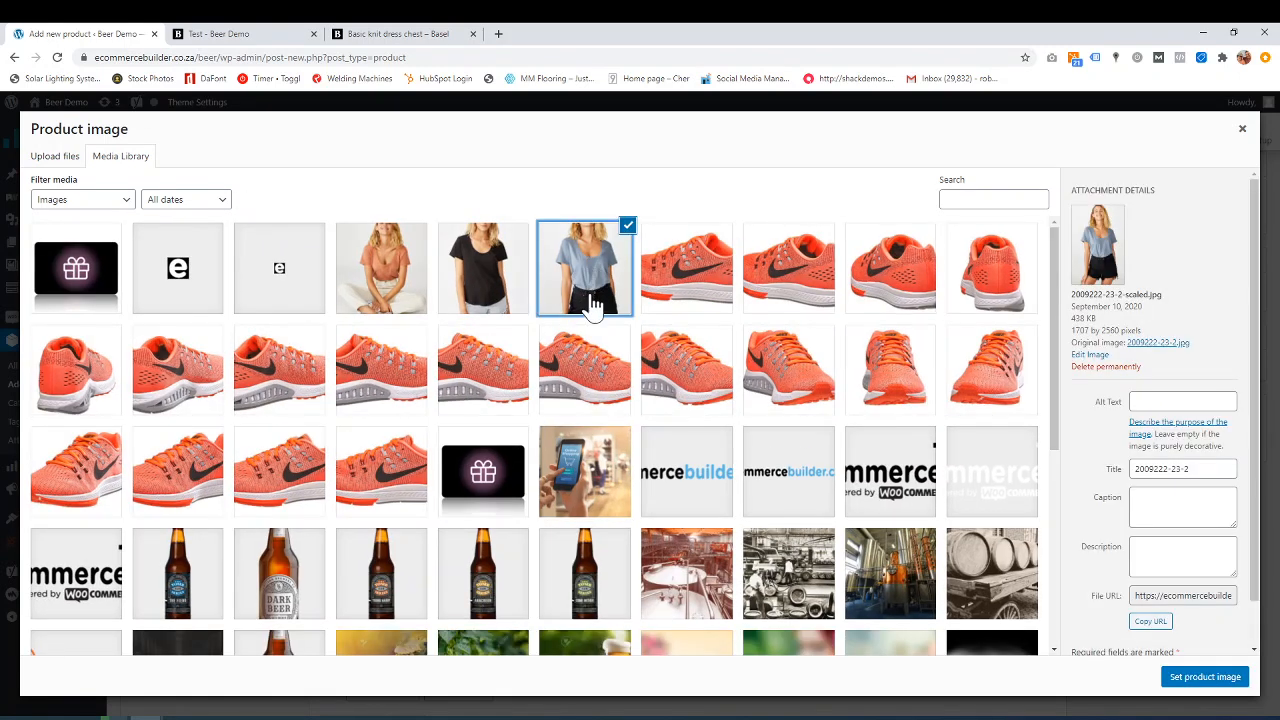
left_click(1201, 689)
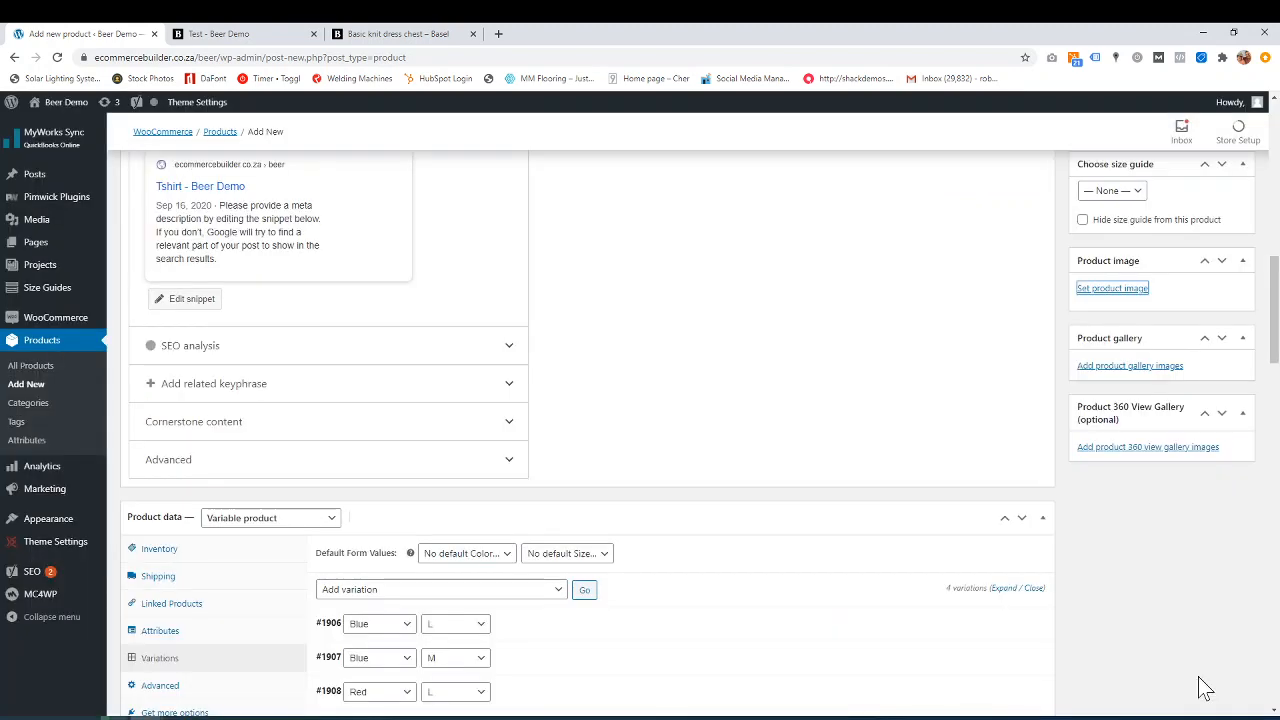
Publish the Tshirt product
scroll(1109, 542, "up", 2)
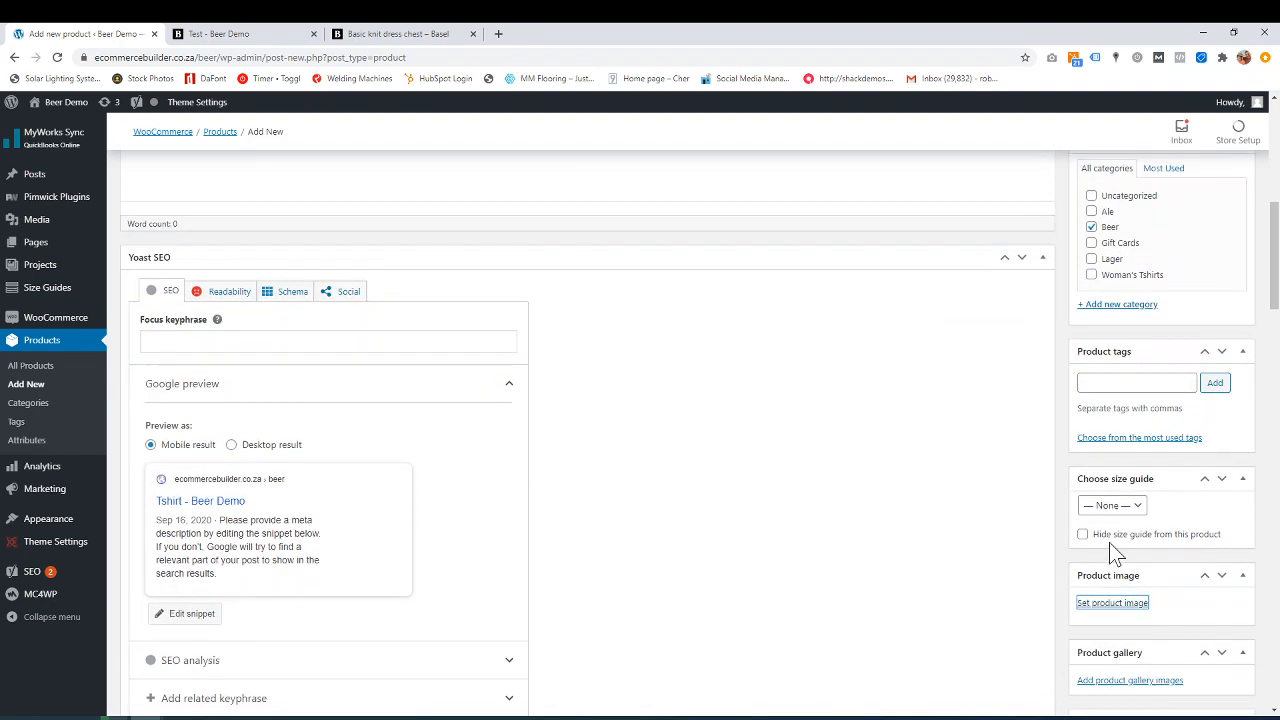
scroll(1100, 550, "down", 2)
scroll(1125, 660, "up", 6)
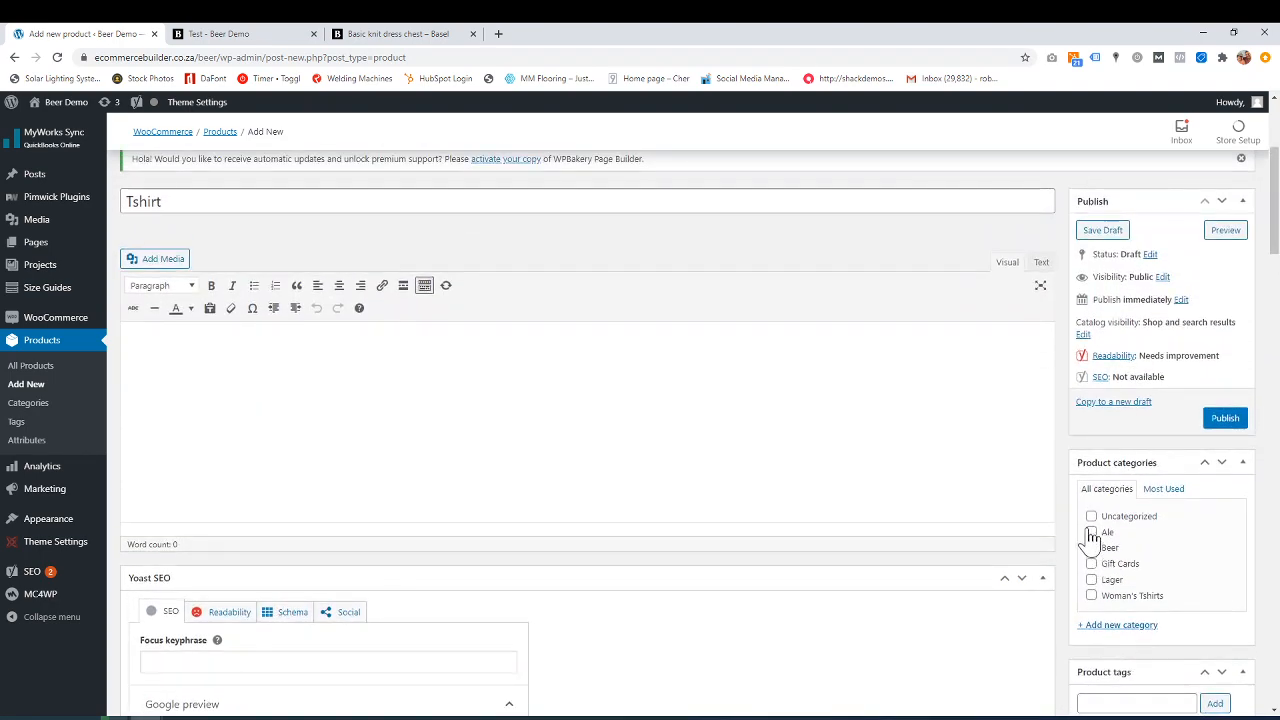
left_click(1226, 418)
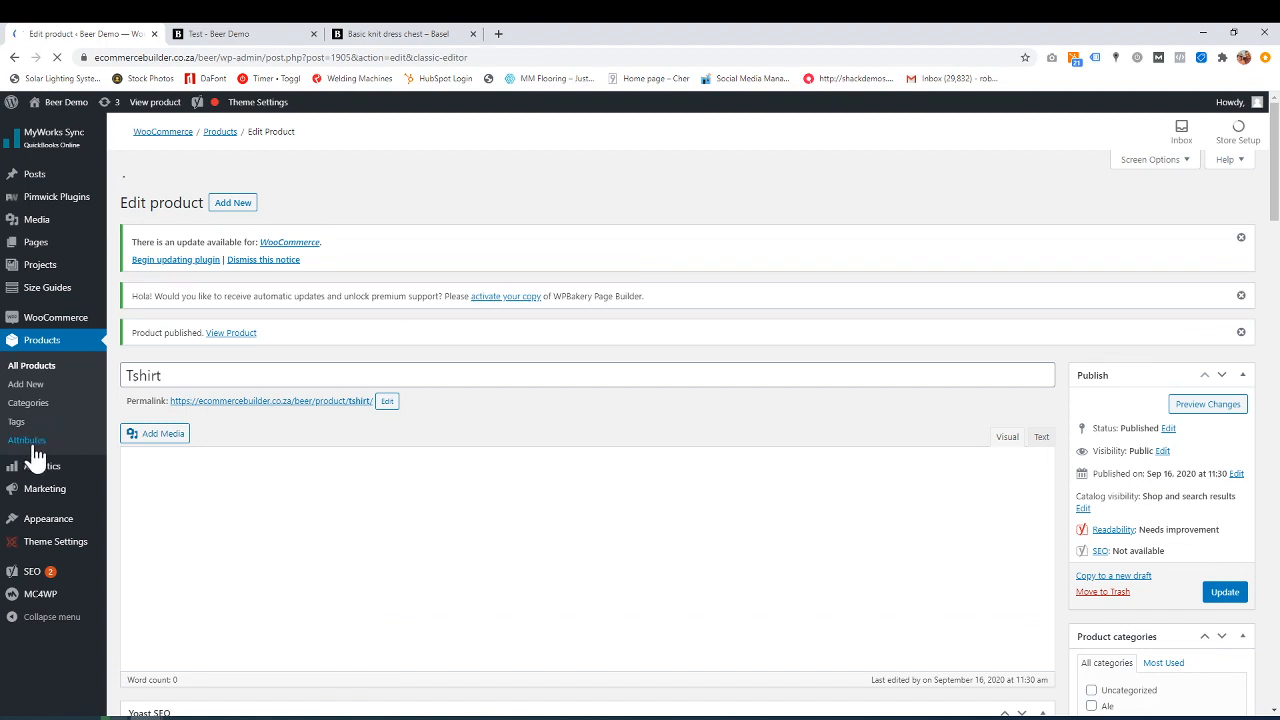
Open the Shop page in the storefront browser tab and return to the Tshirt product editor
left_click(220, 38)
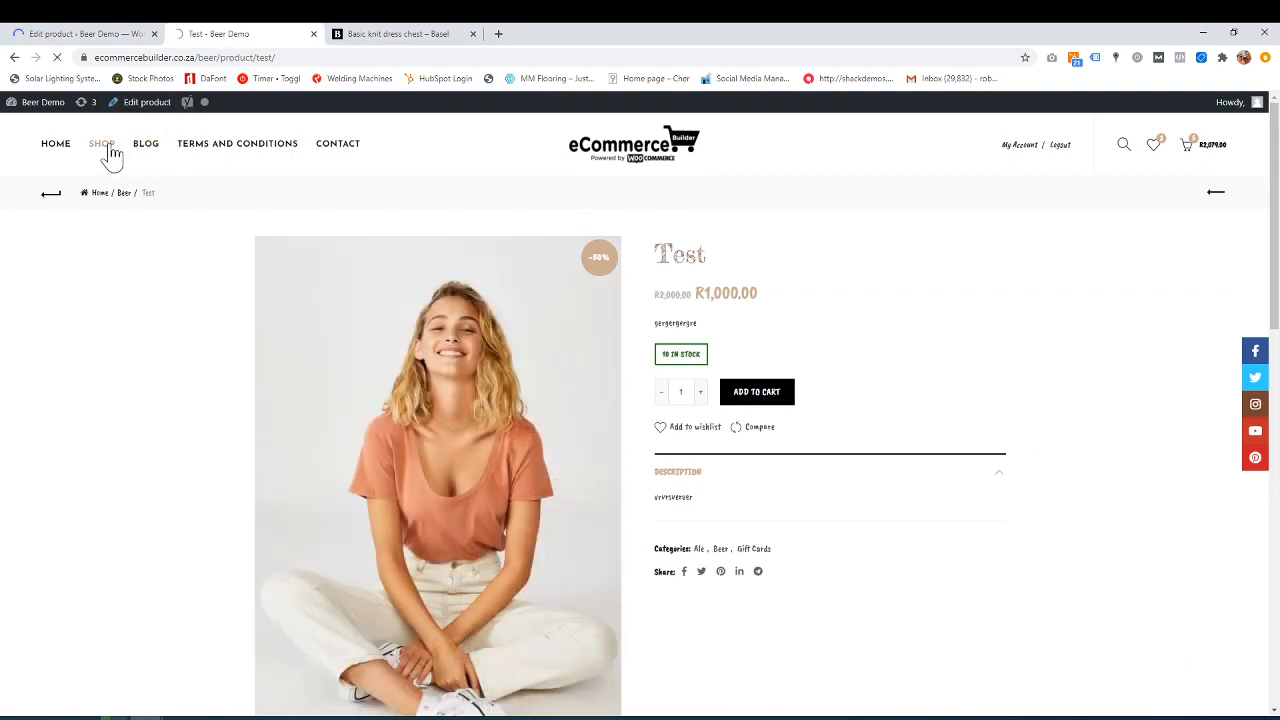
left_click(71, 31)
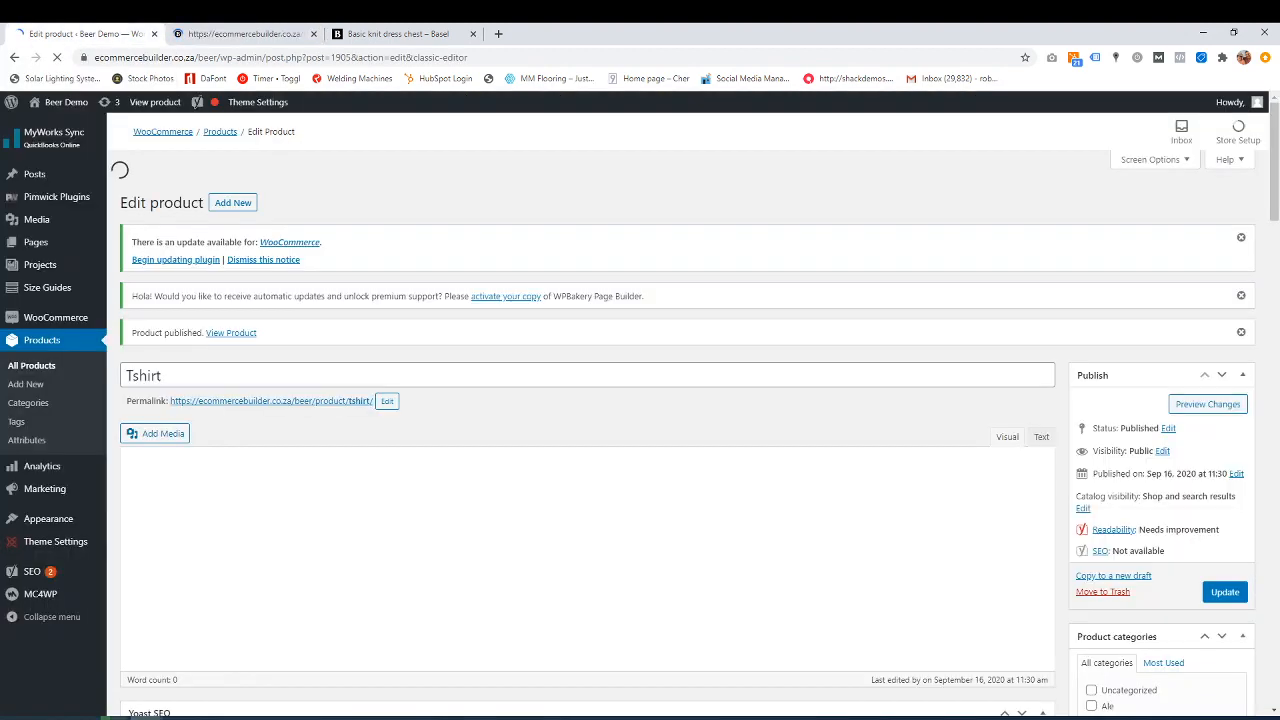
Find the Tshirt on the storefront Shop page and look at its color and size choices in Quick Shop
left_click(206, 38)
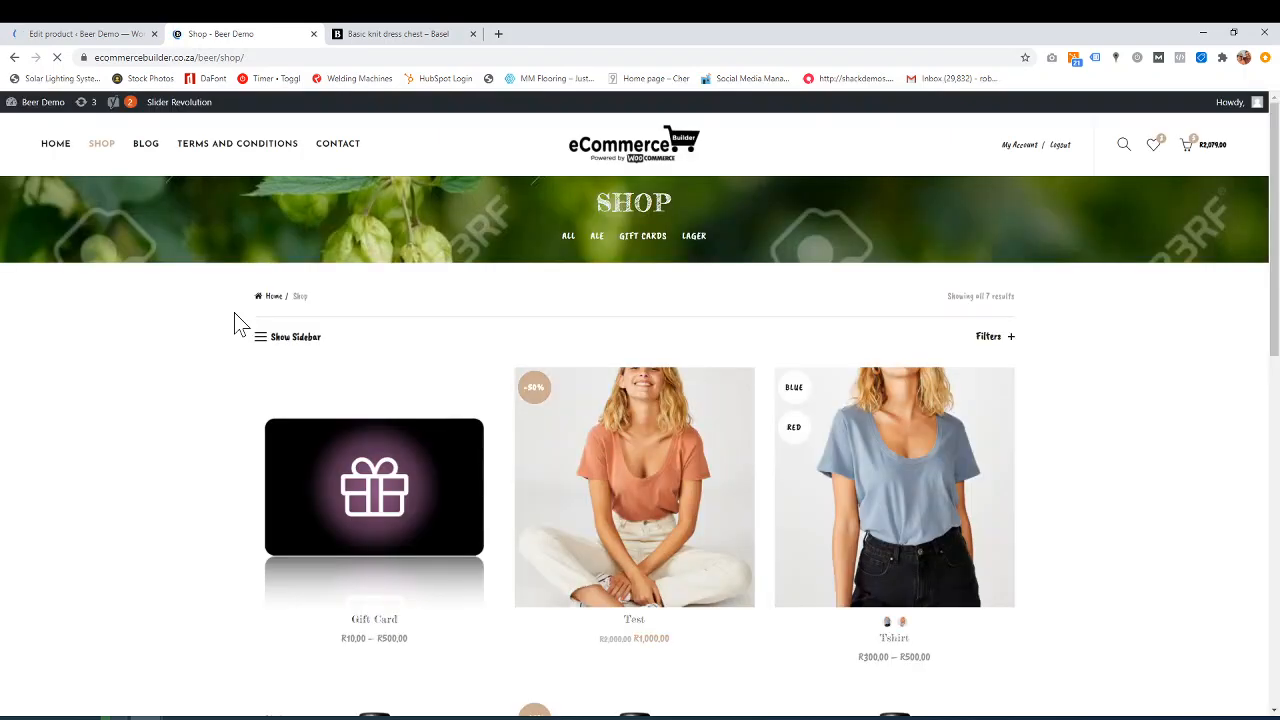
scroll(240, 323, "down", 2)
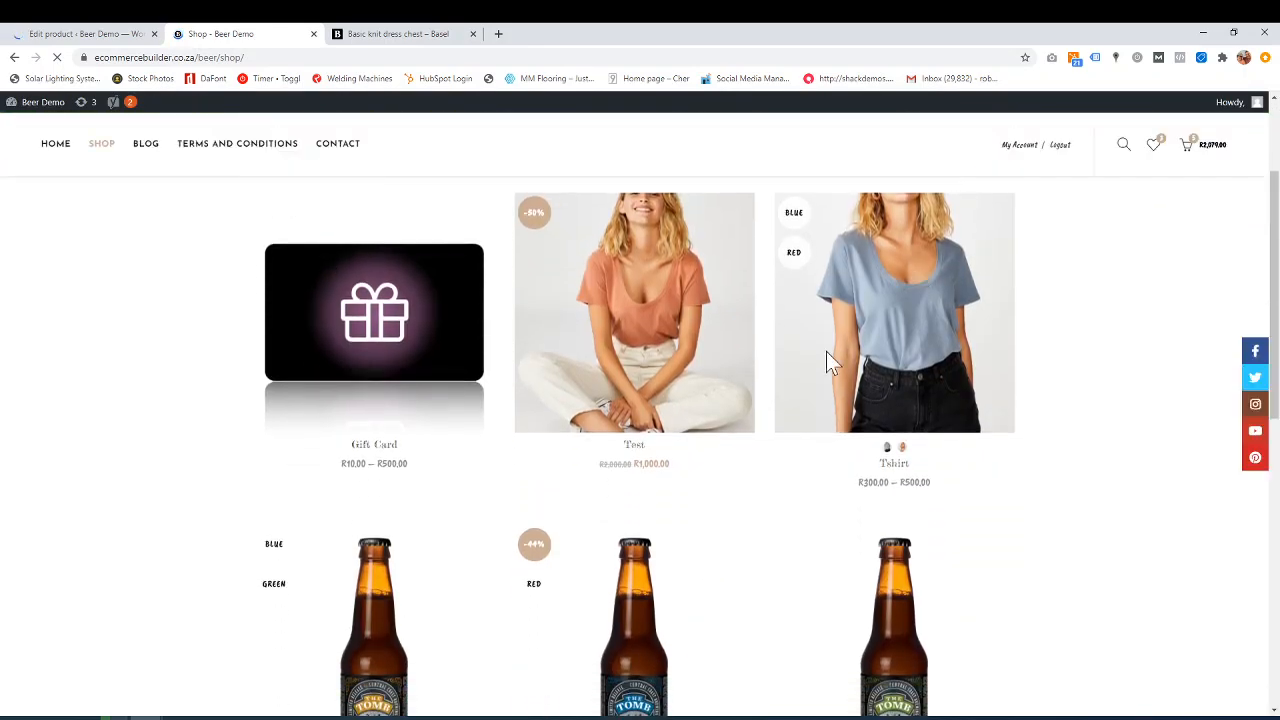
mouse_move(914, 380)
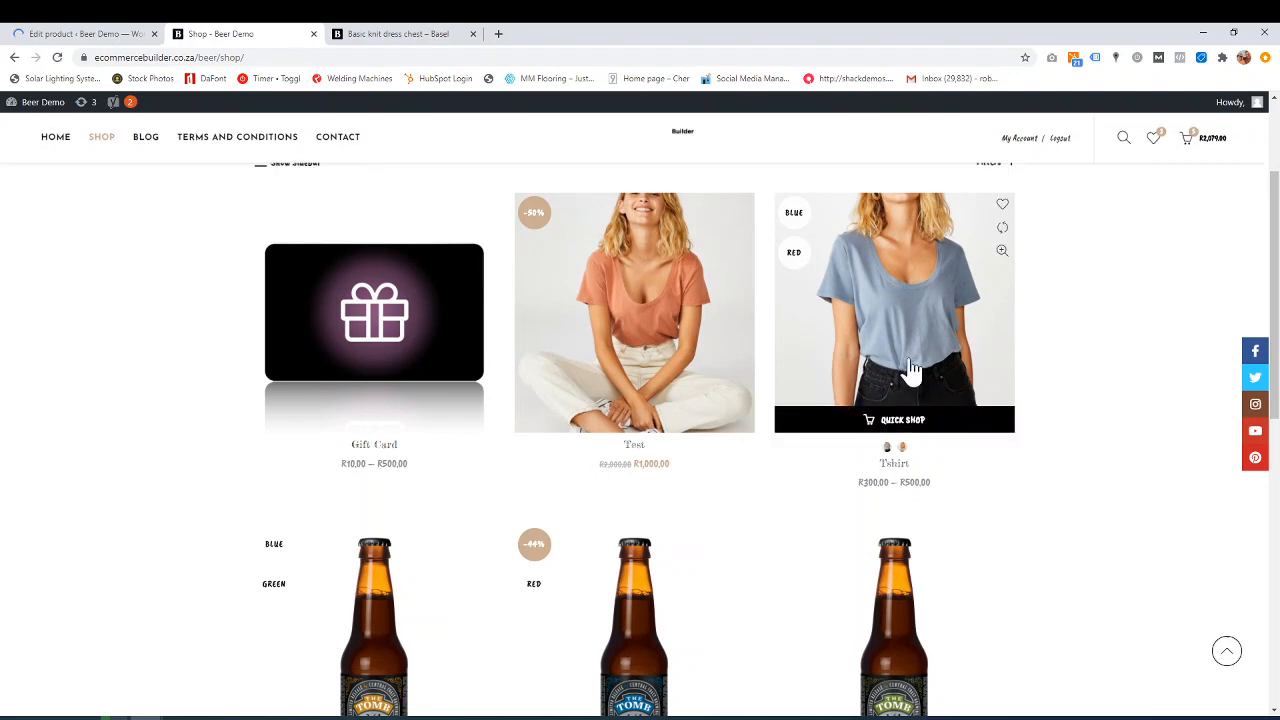
left_click(910, 425)
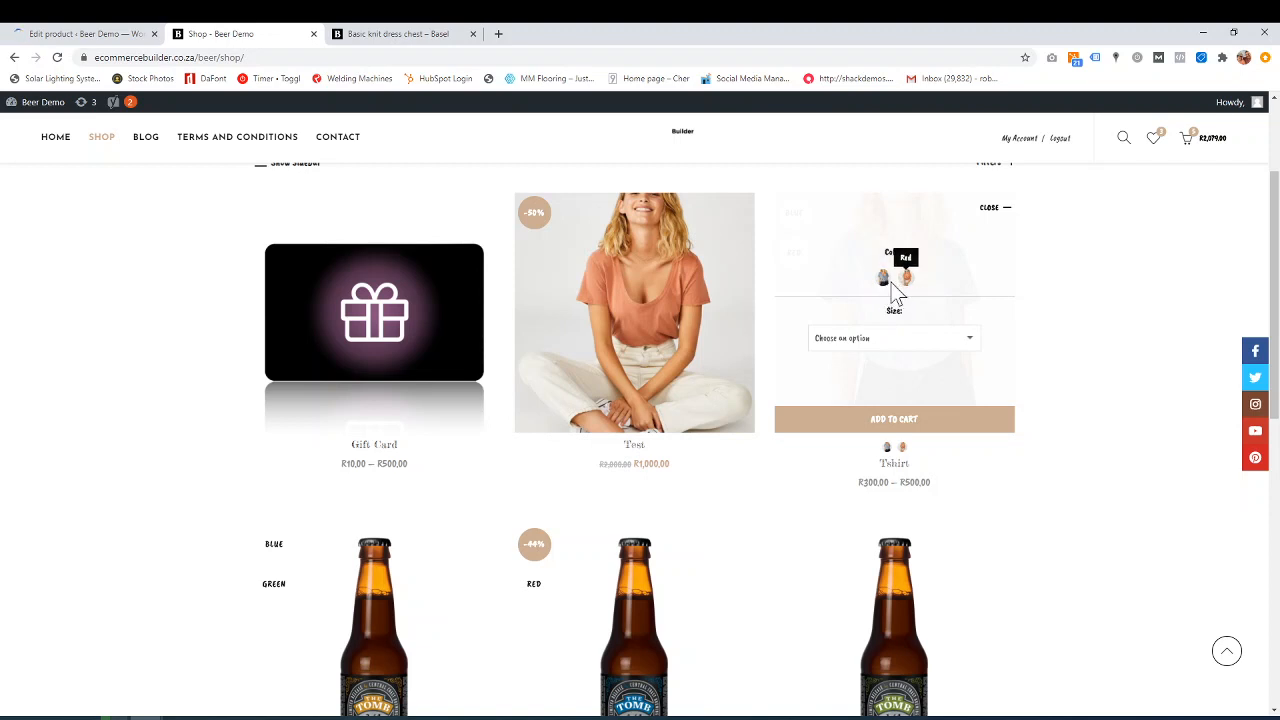
left_click(893, 340)
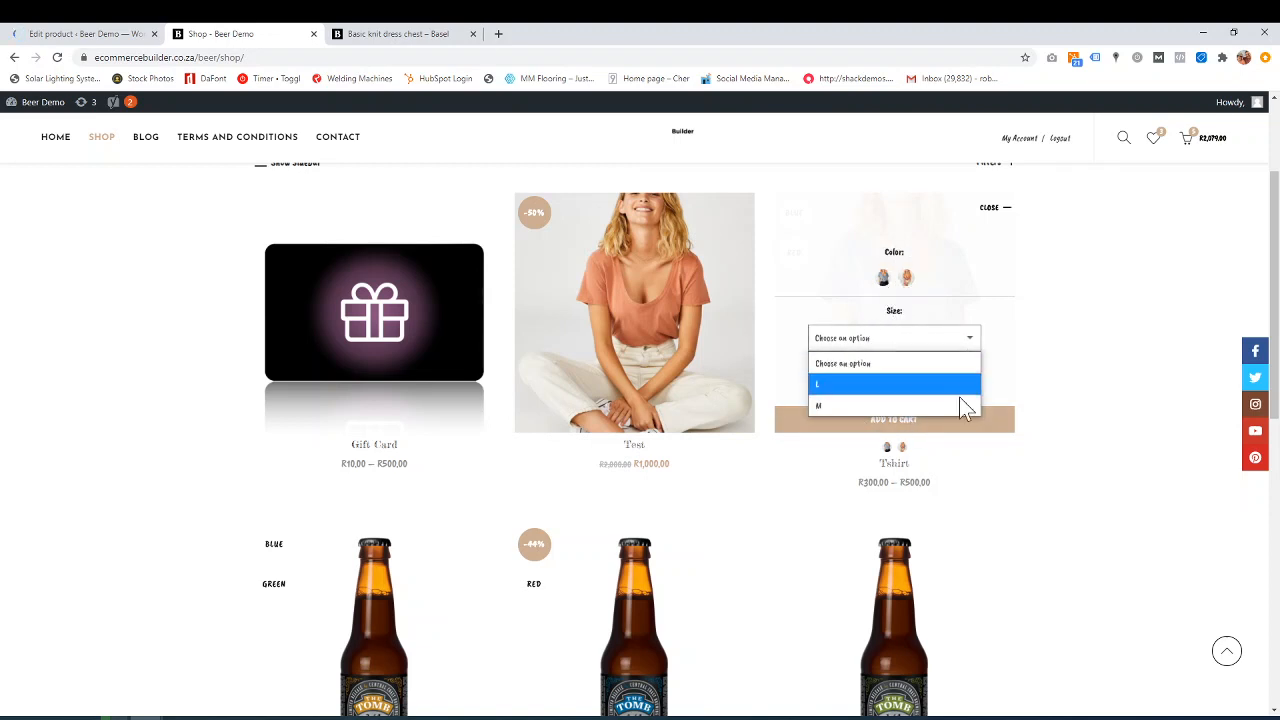
left_click(840, 490)
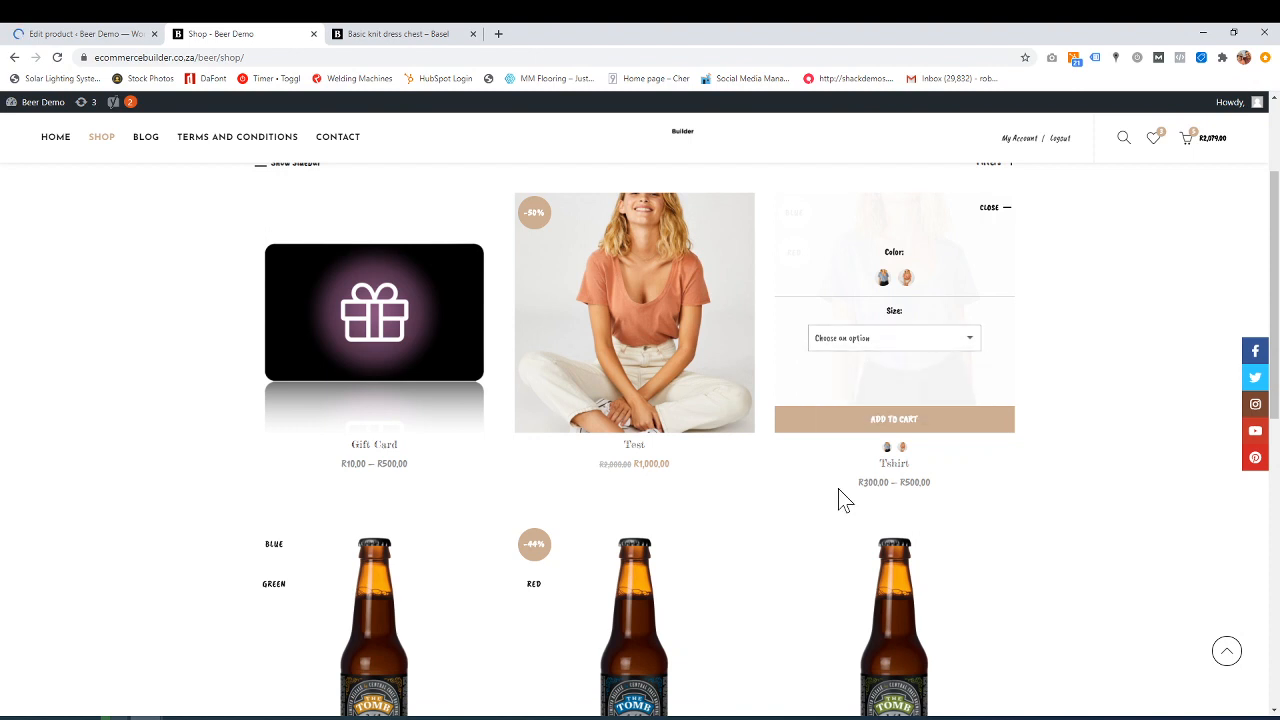
Open the Tshirt product page from the Shop listing and look over its details
left_click(894, 468)
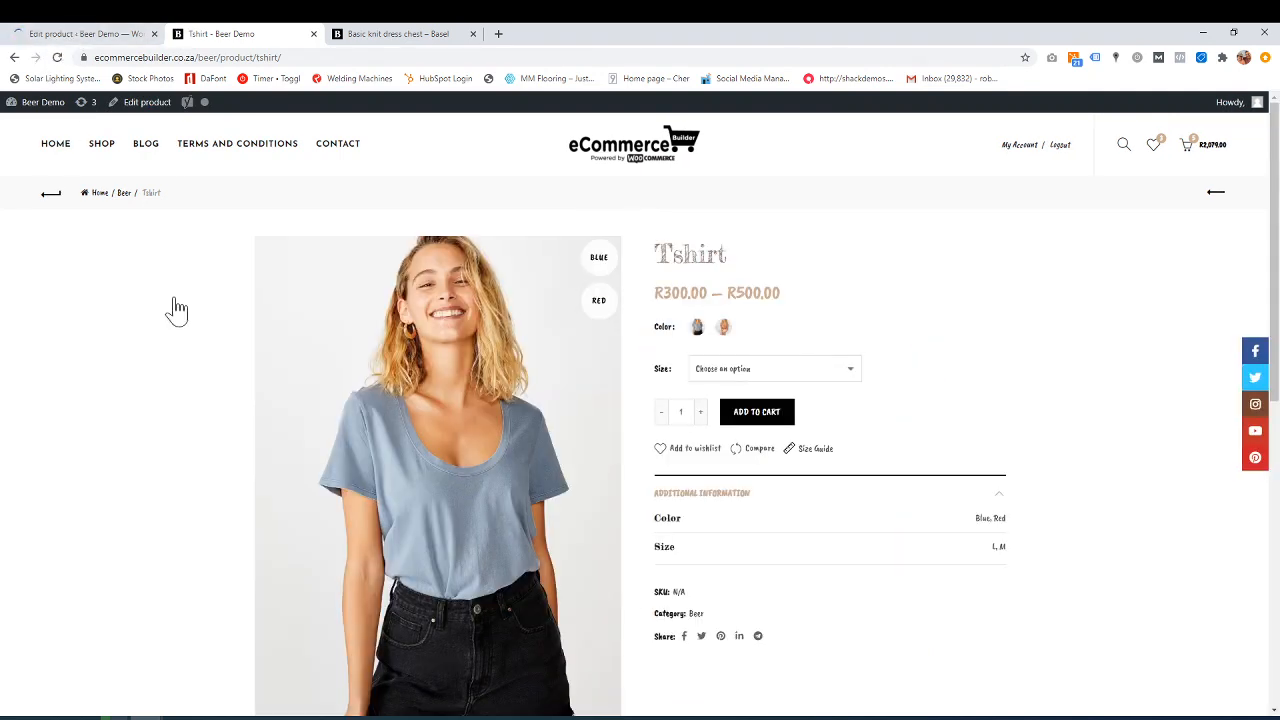
scroll(174, 297, "down", 1)
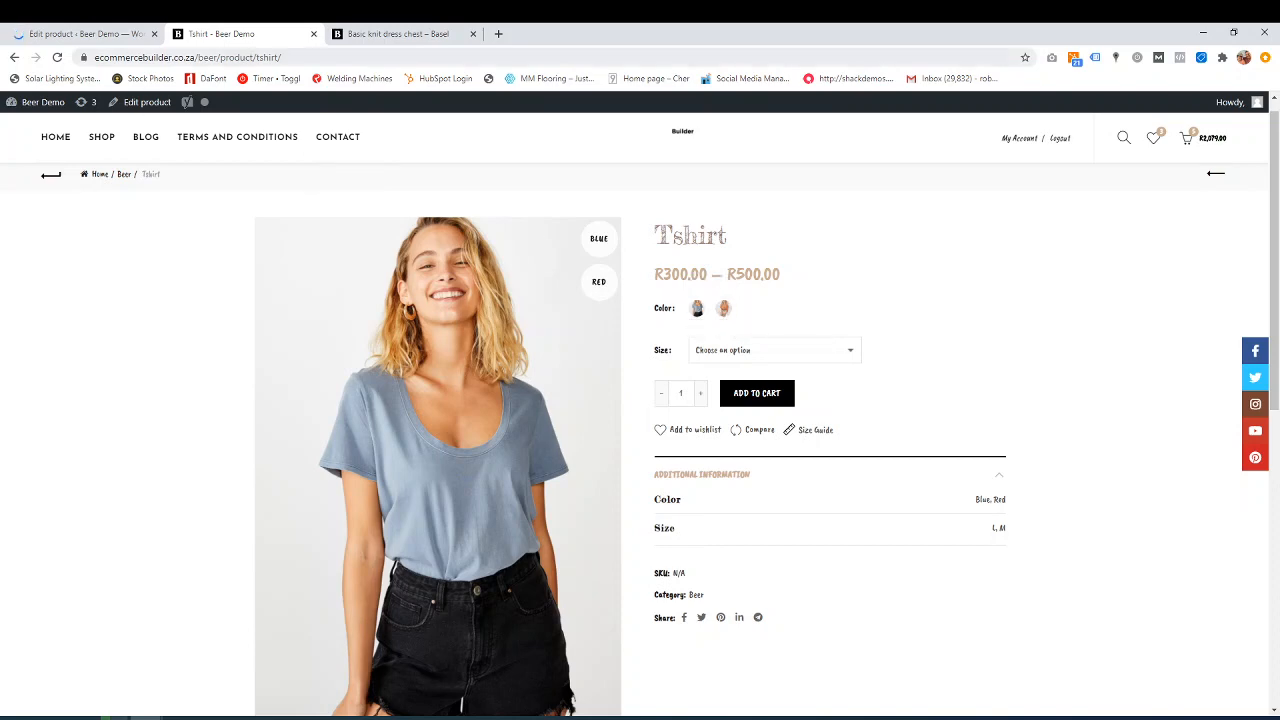
left_click(91, 36)
left_click(243, 32)
Test the Tshirt variations by selecting Red with size L, switching to Blue, and changing the size to M
left_click(724, 312)
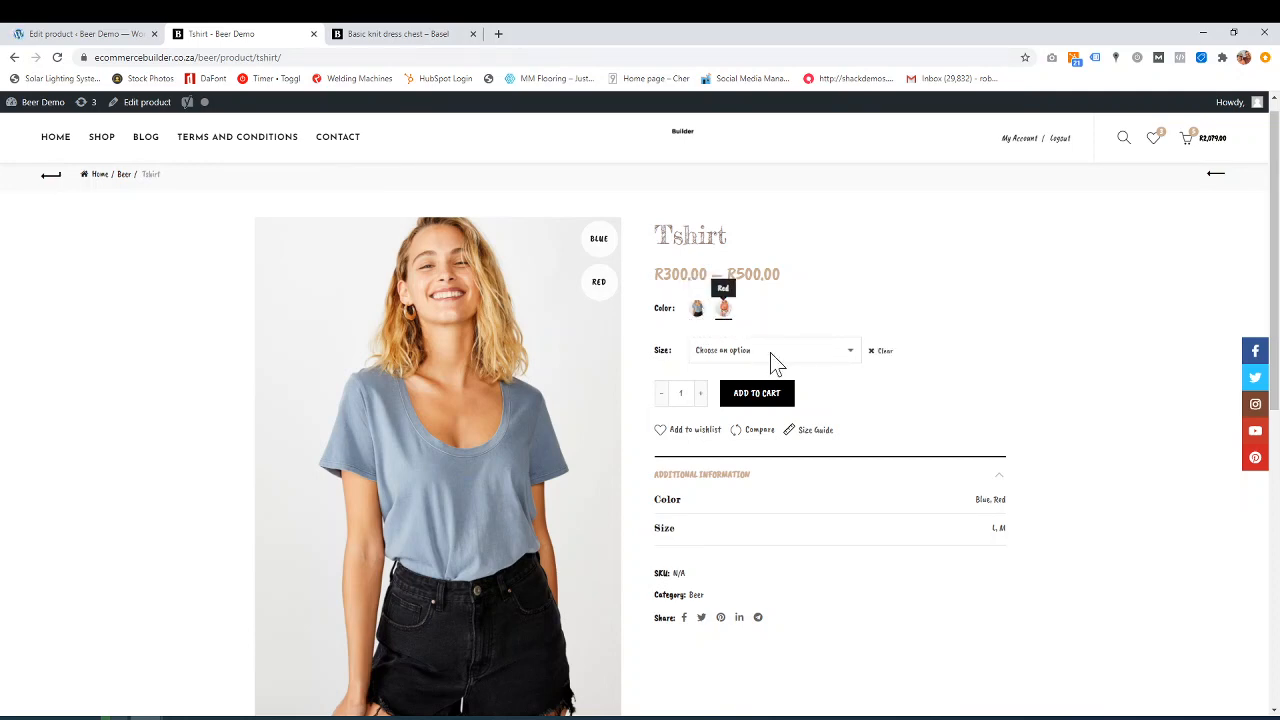
left_click(771, 353)
left_click(739, 398)
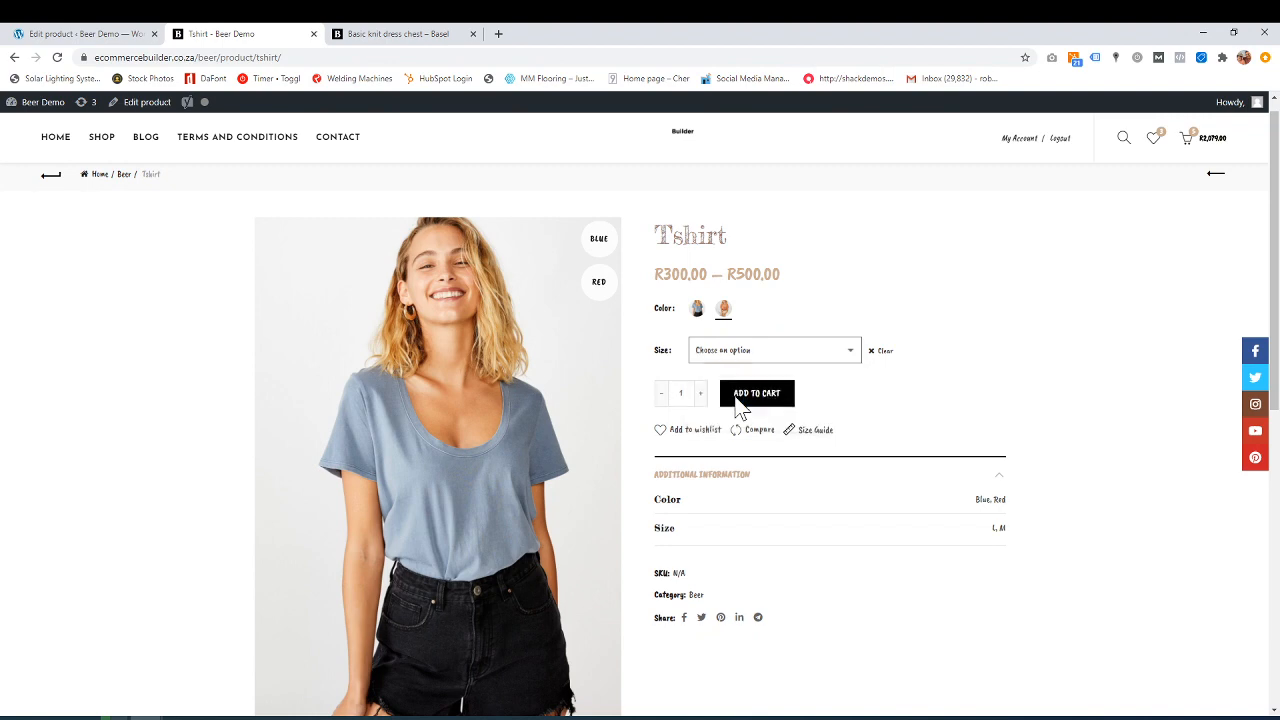
left_click(697, 310)
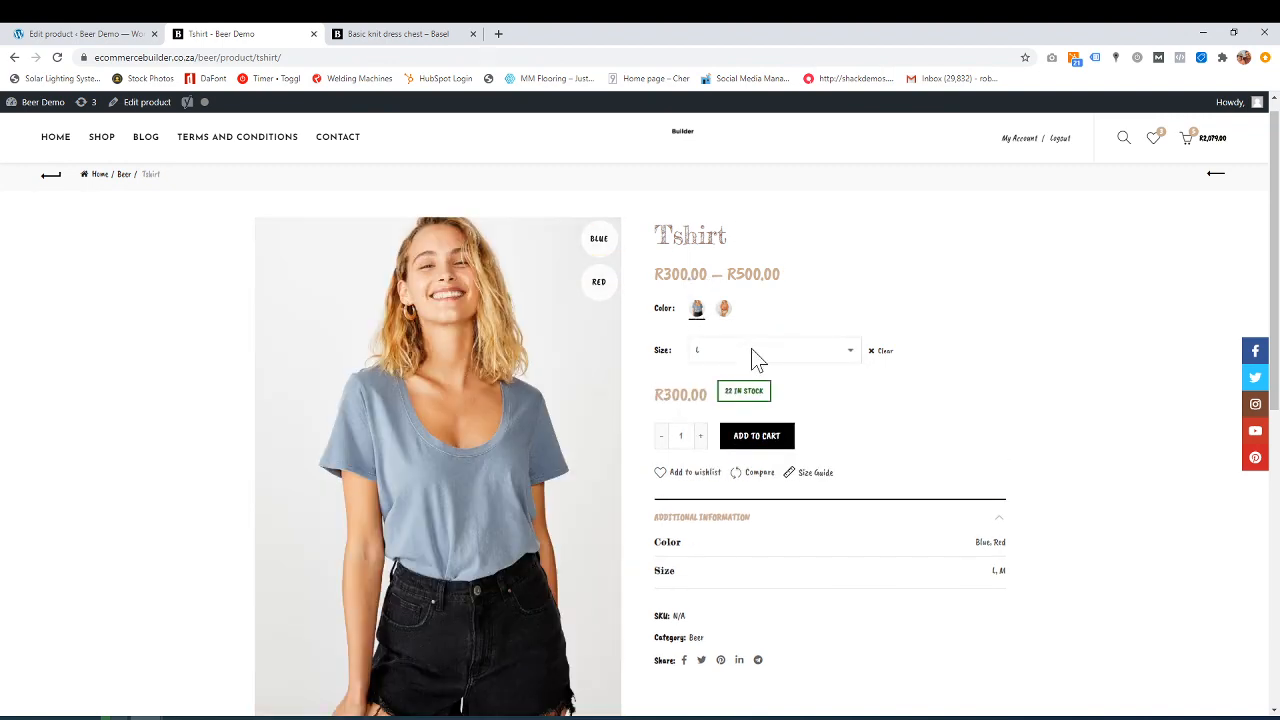
left_click(756, 354)
left_click(731, 416)
Alternate the size M Tshirt between Red and Blue to compare the variation photos and prices, ending on Blue
left_click(725, 312)
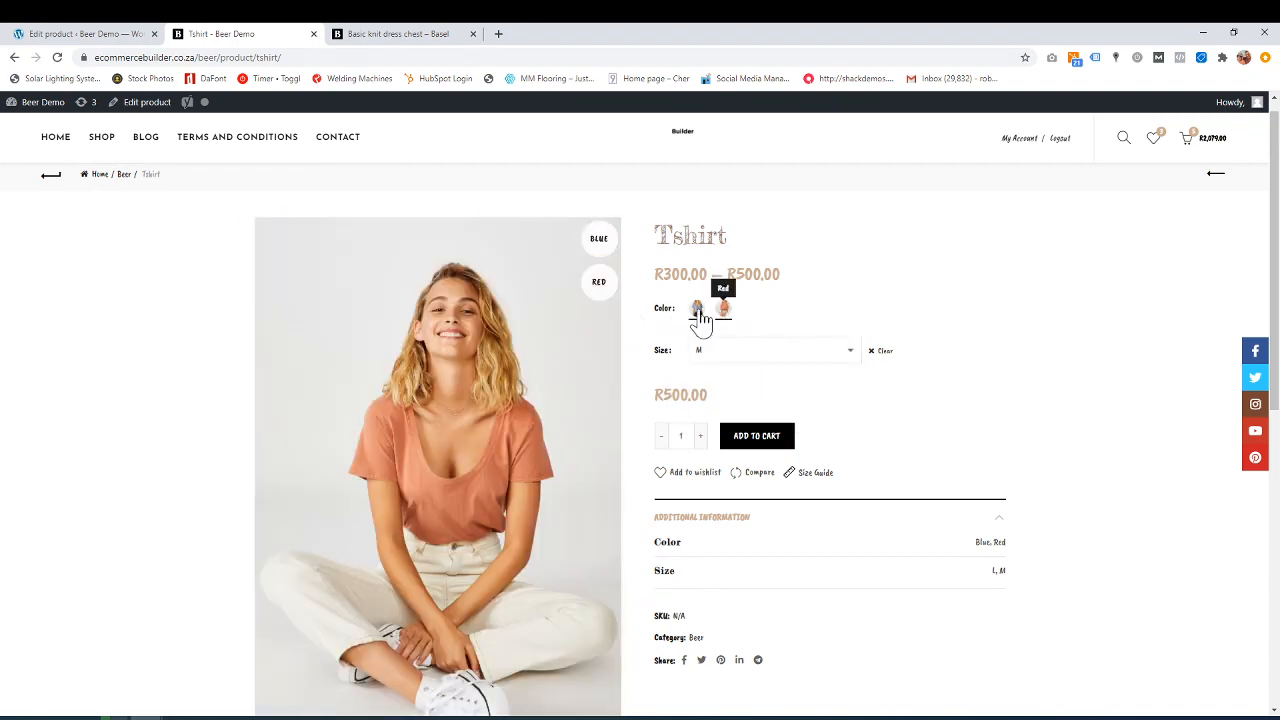
left_click(699, 312)
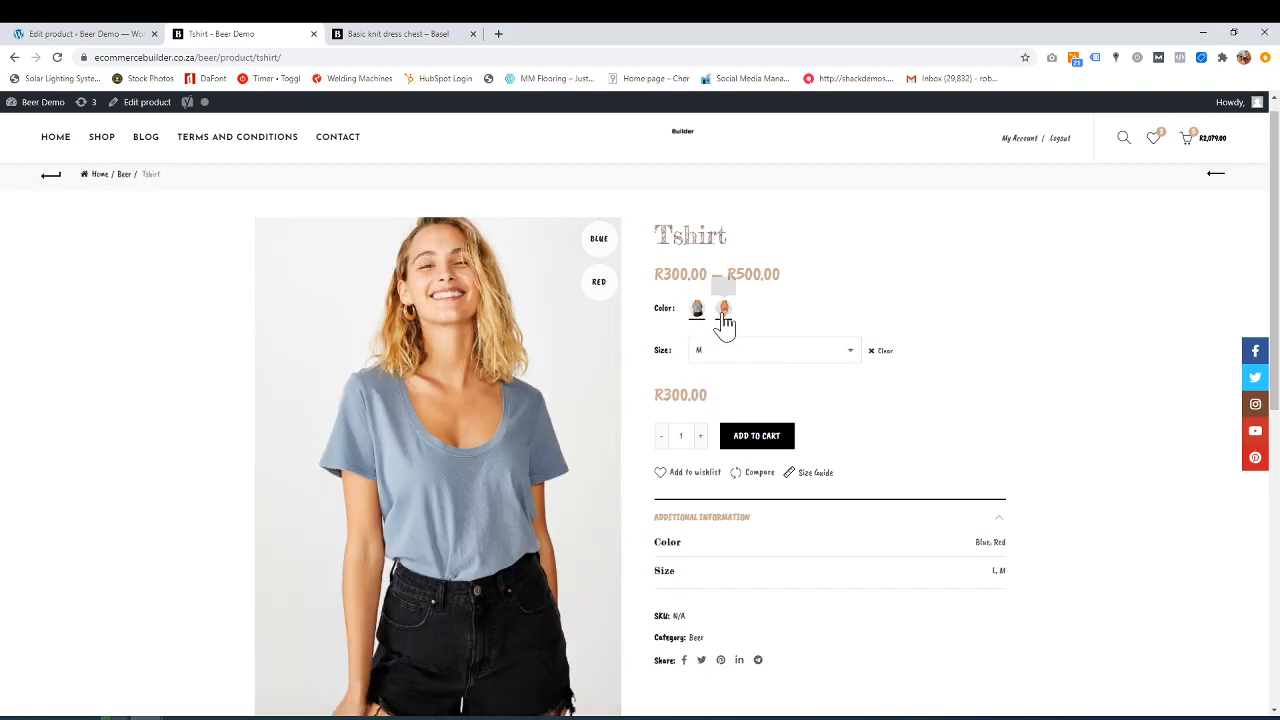
left_click(725, 314)
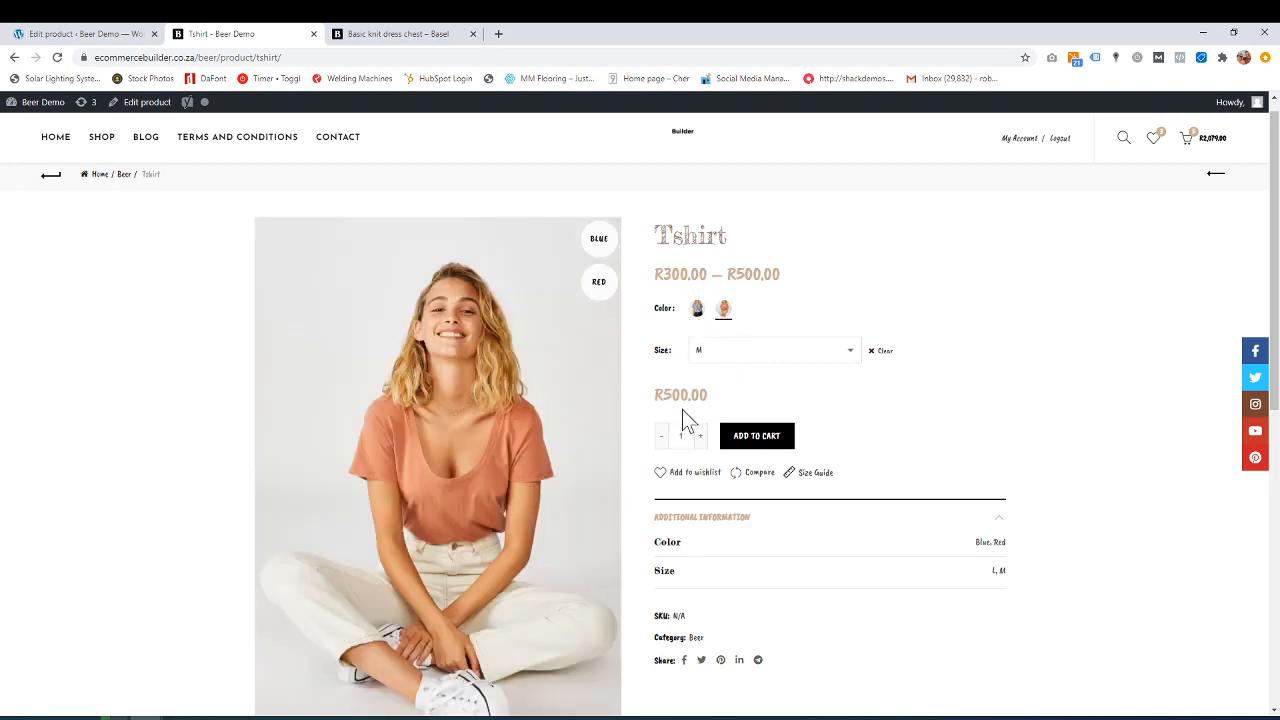
left_click(697, 314)
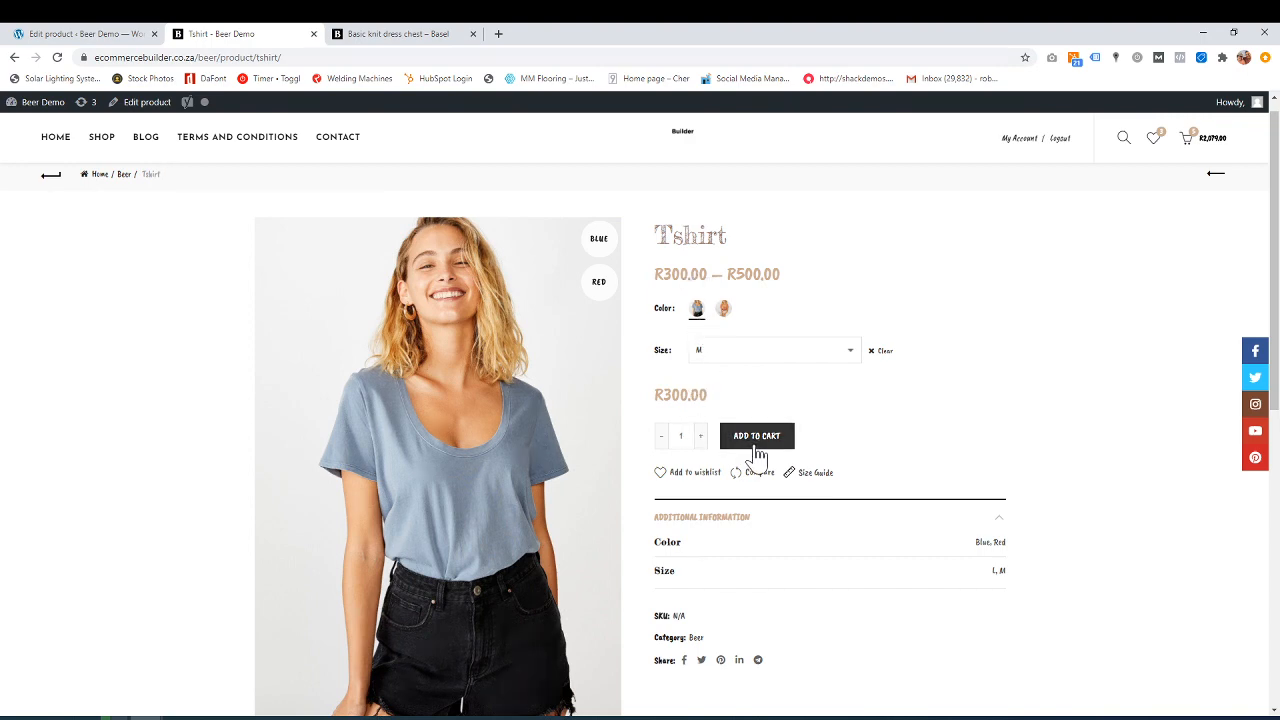
Open the product Attributes page in the WordPress admin tab, glancing back at the Tshirt storefront page
left_click(132, 33)
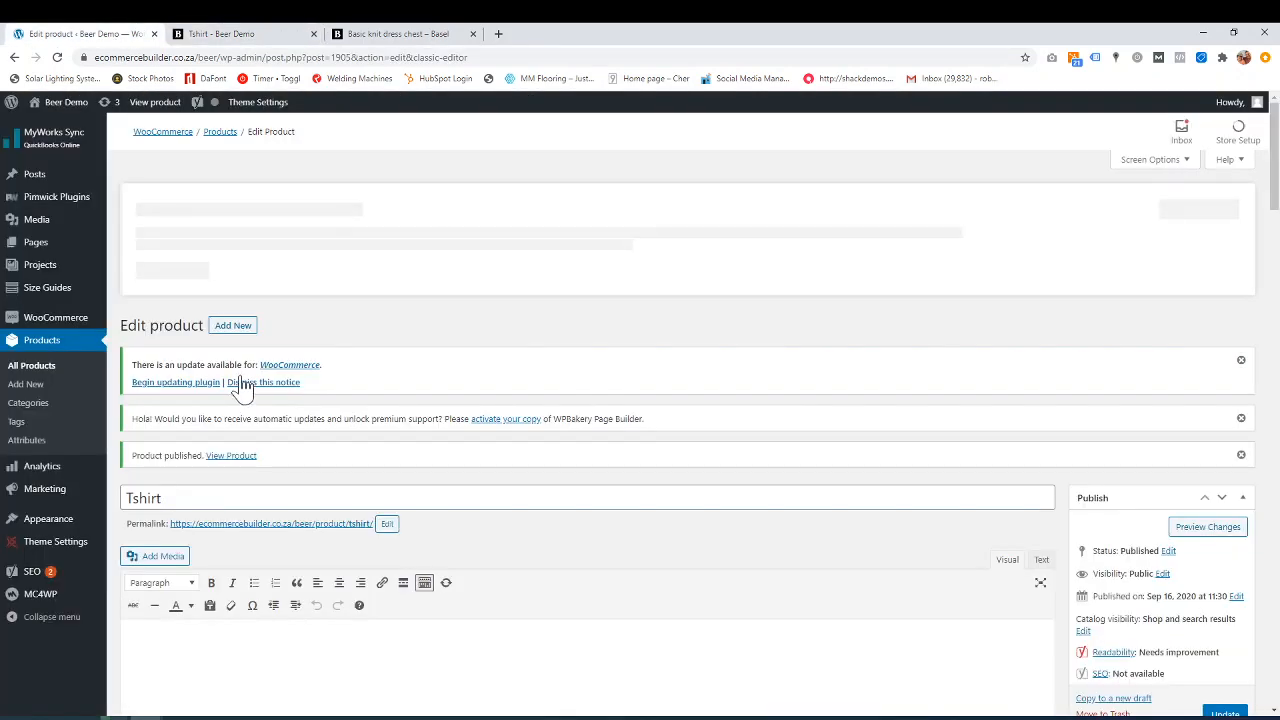
scroll(240, 388, "down", 1)
left_click(47, 443)
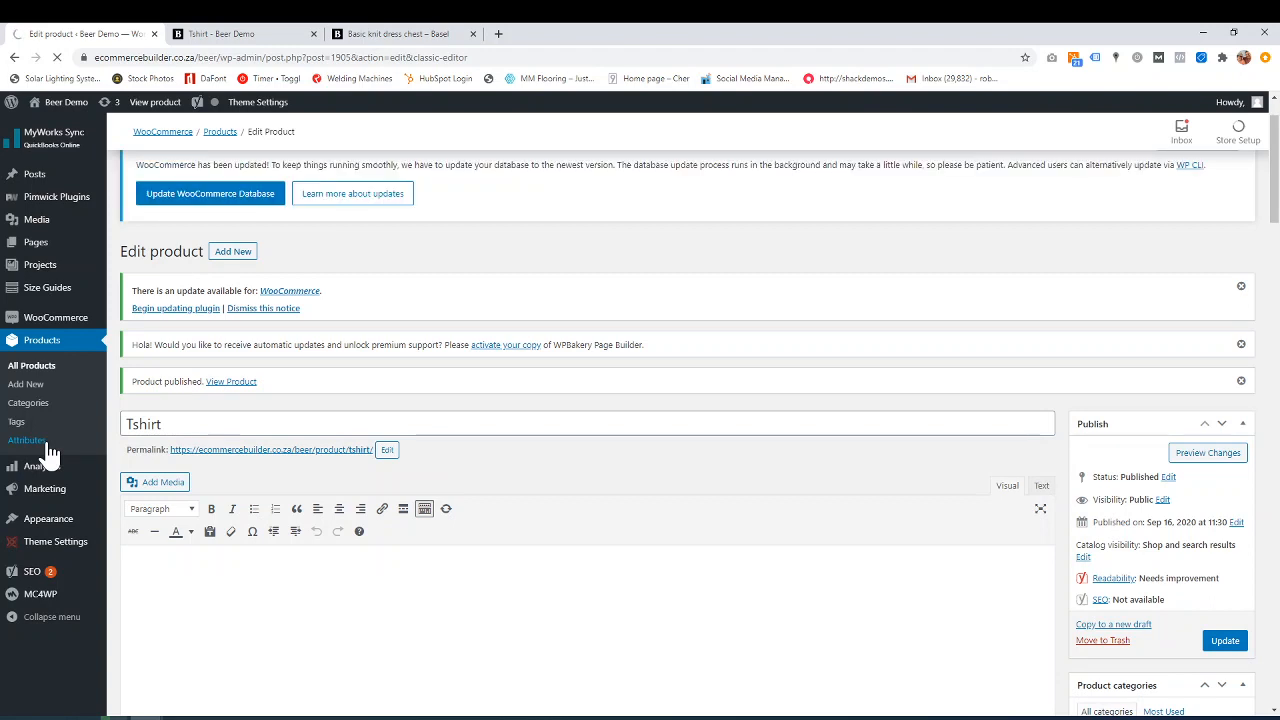
left_click(239, 38)
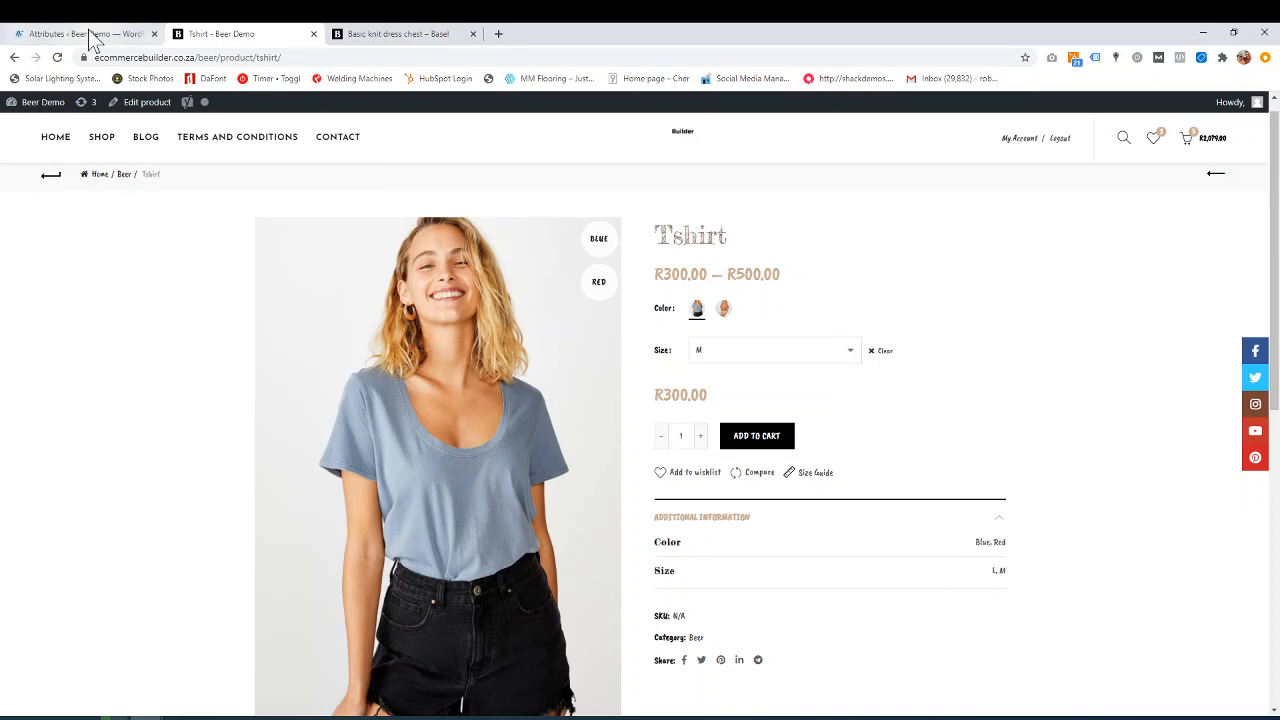
left_click(88, 34)
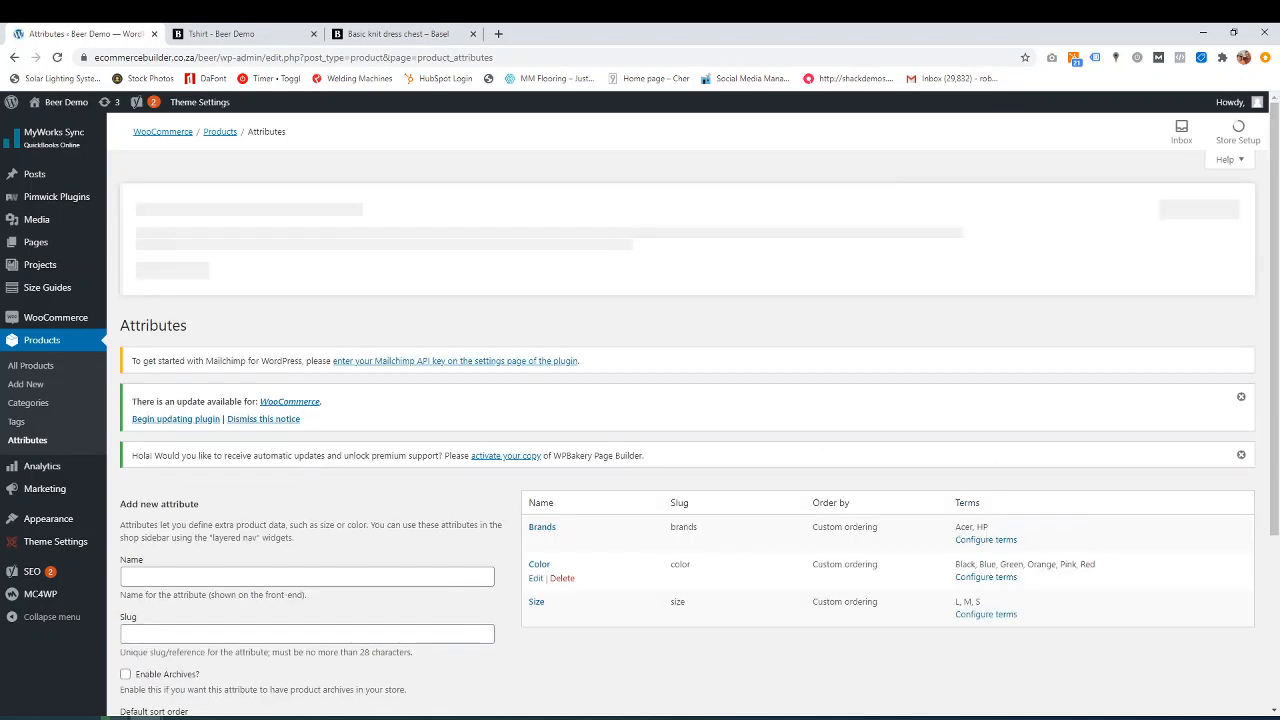
Open the Color attribute's terms and review the term list and the image, color preview and swatch settings
left_click(1004, 579)
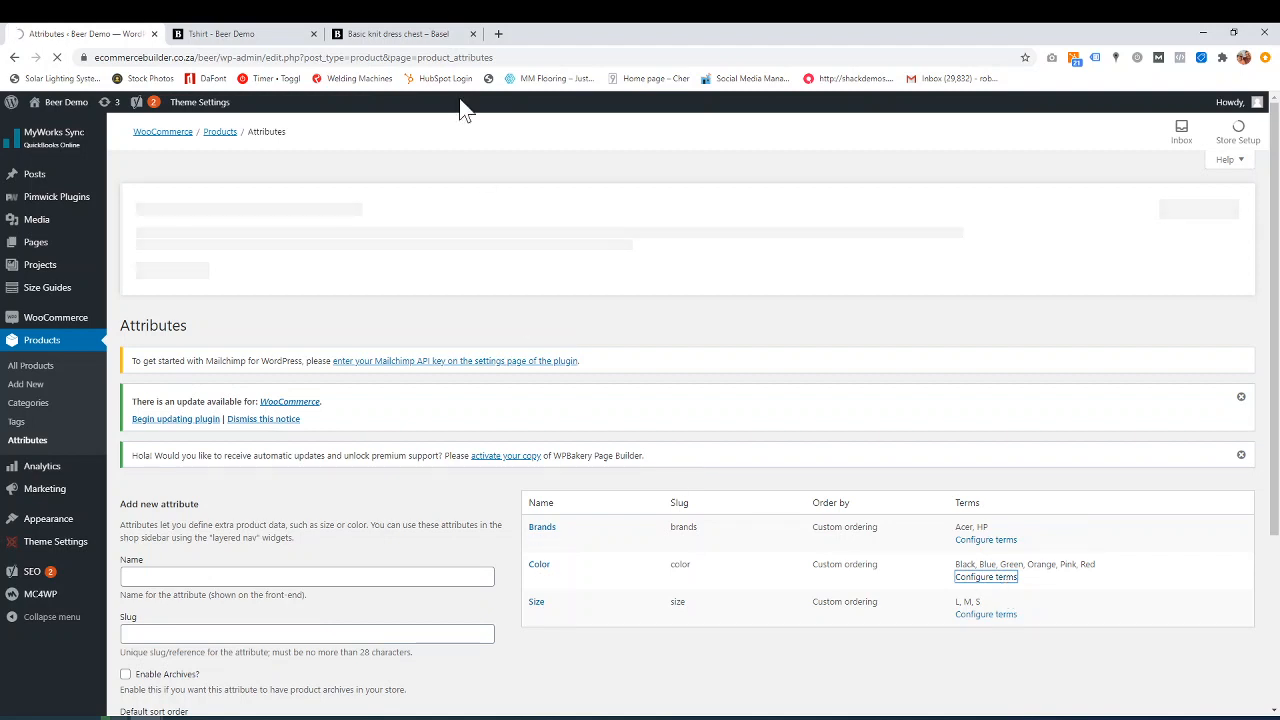
left_click(208, 33)
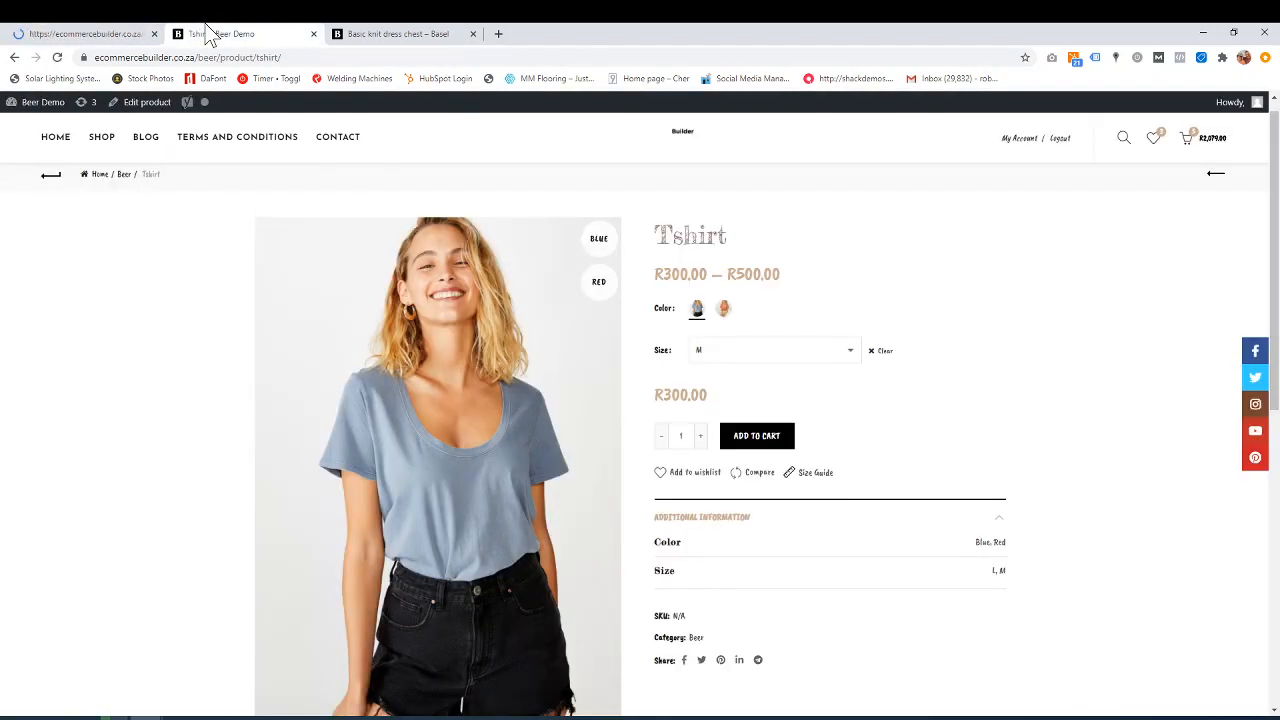
left_click(98, 33)
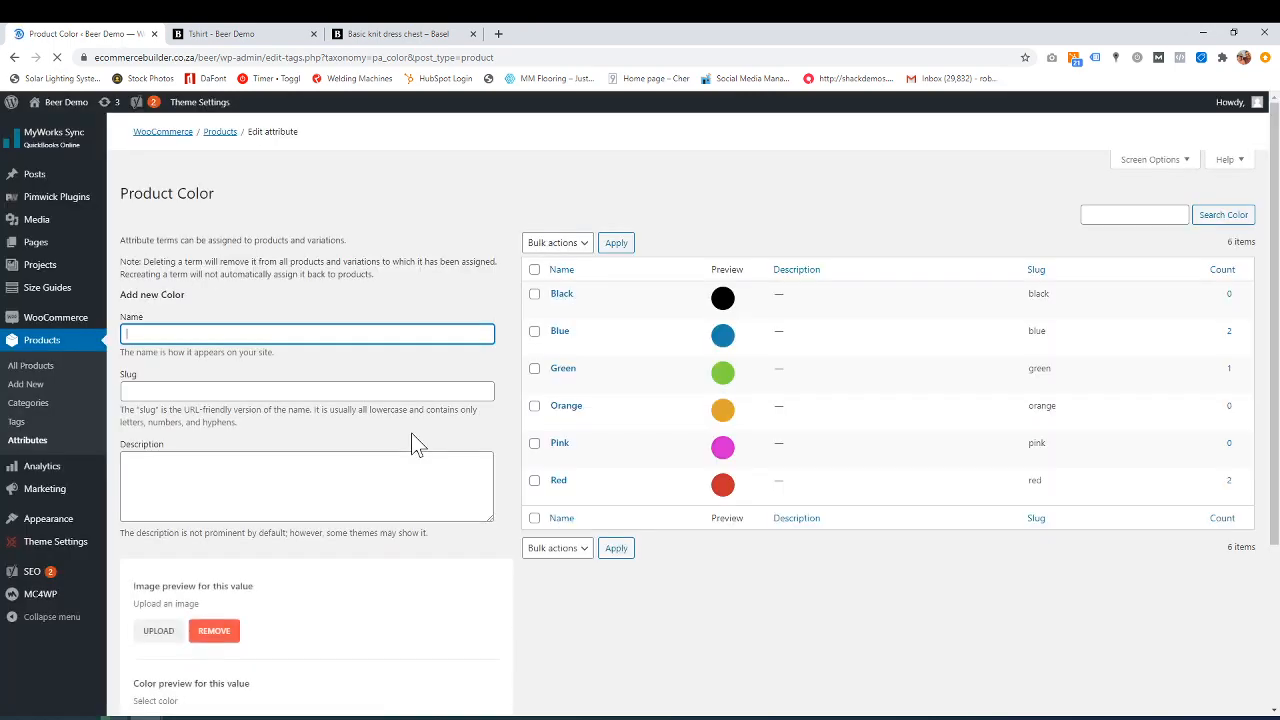
scroll(637, 550, "down", 3)
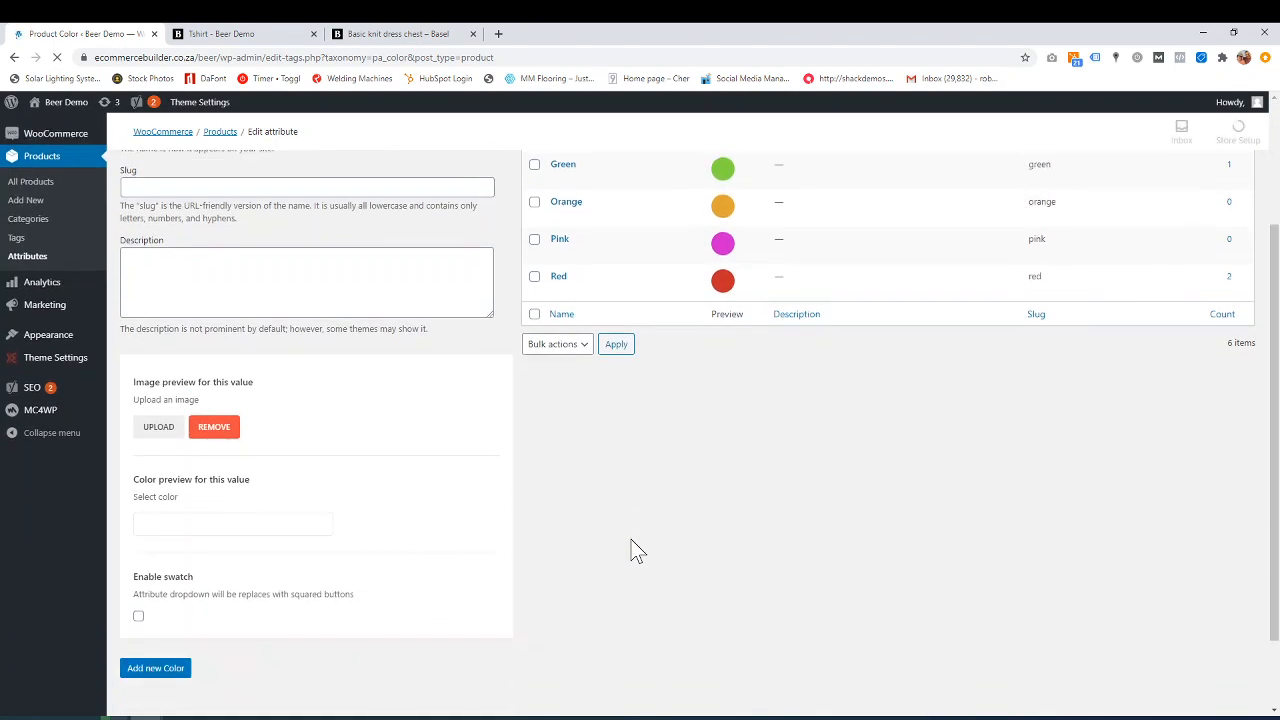
scroll(637, 550, "down", 2)
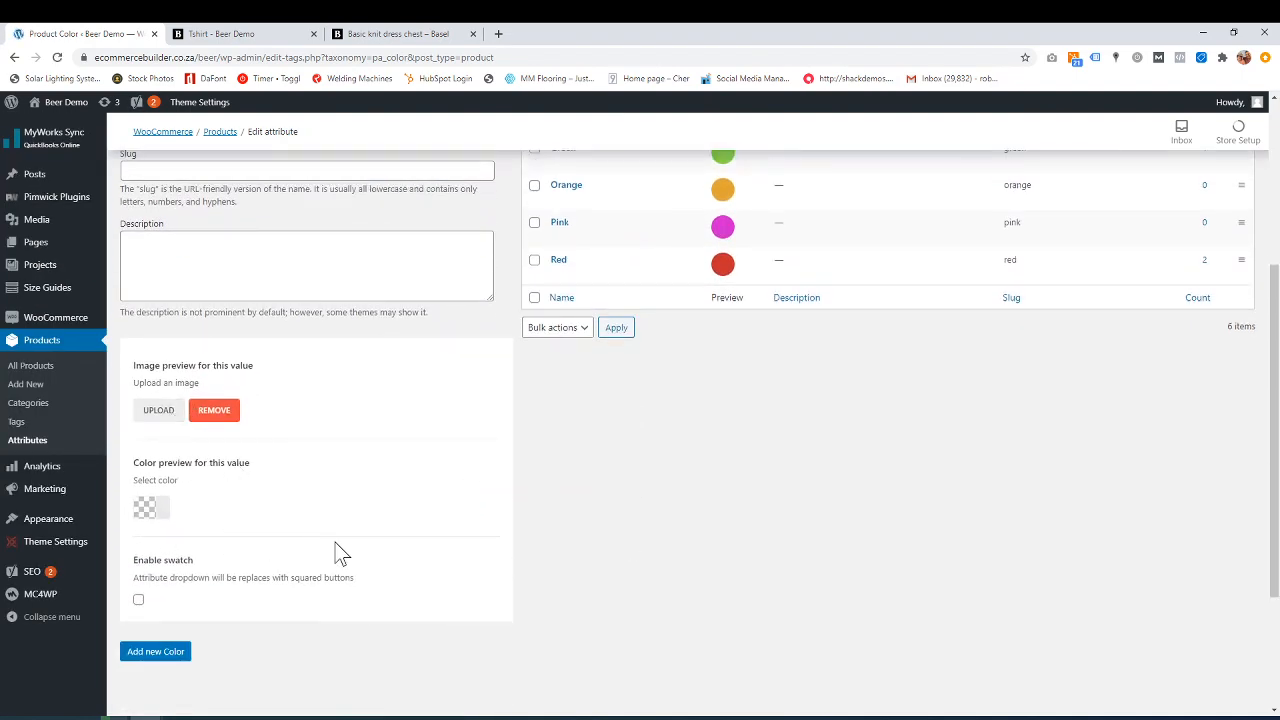
scroll(337, 553, "up", 3)
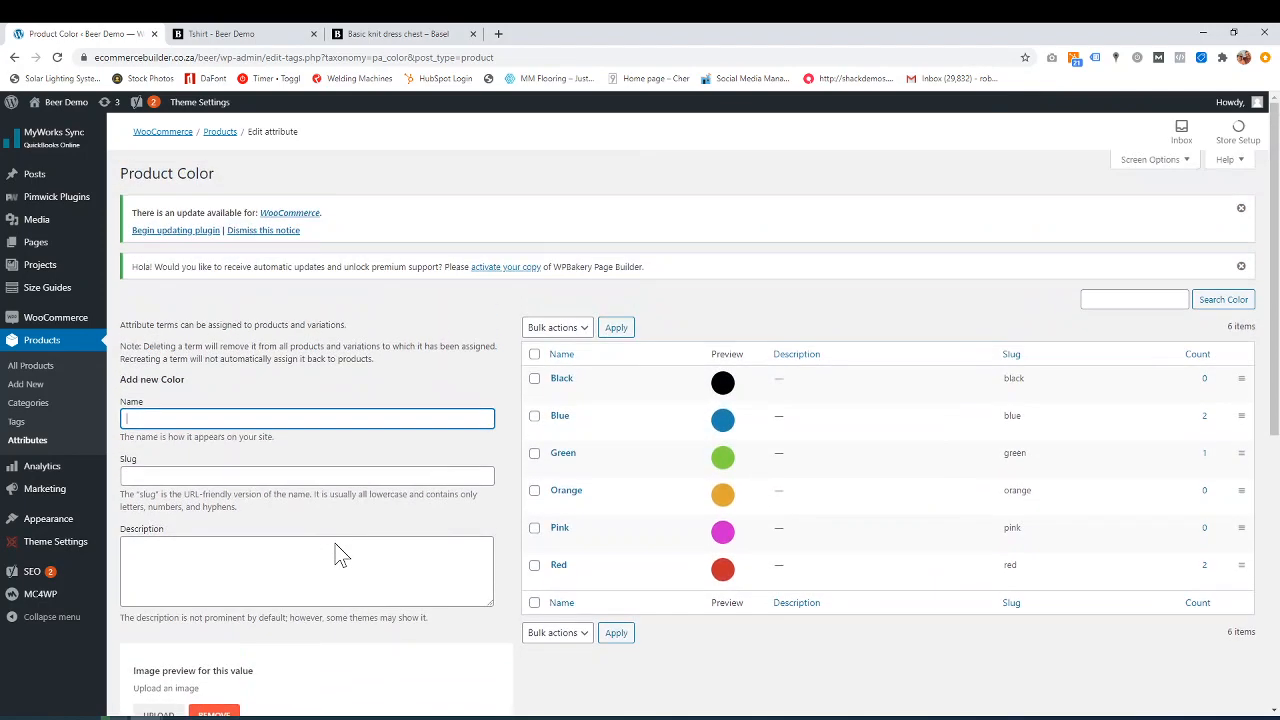
mouse_move(75, 548)
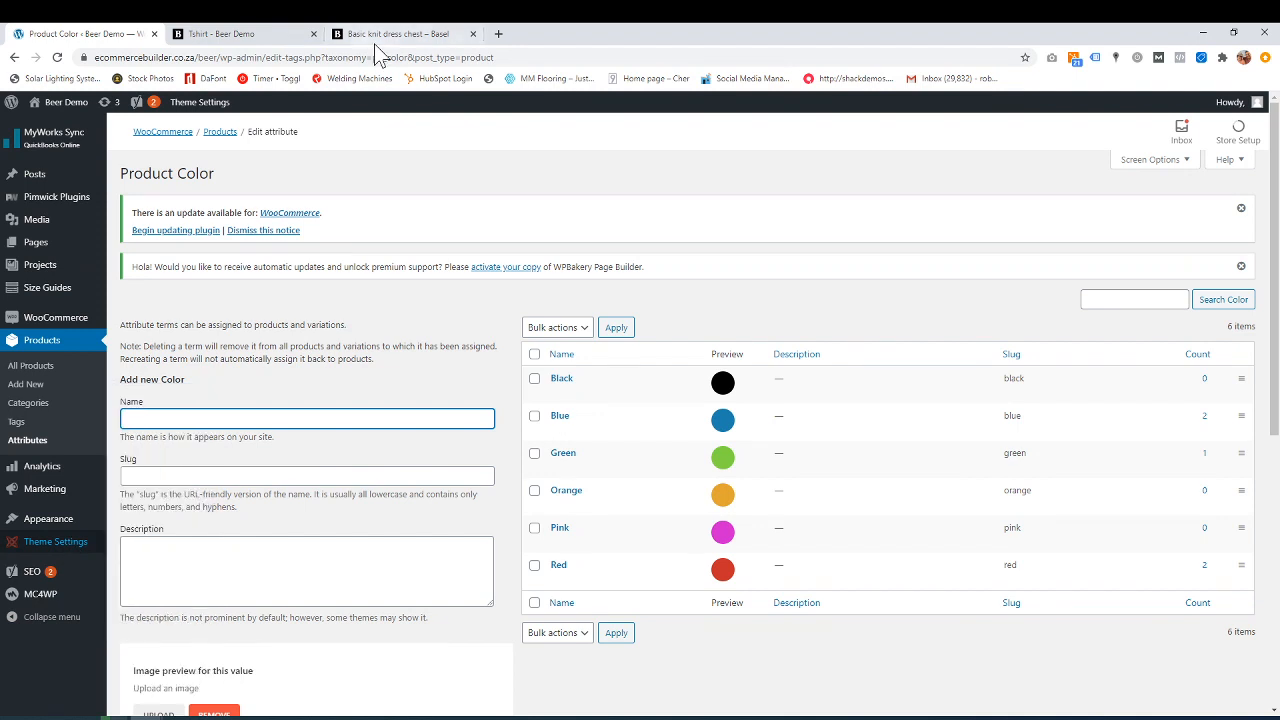
Recheck the Blue option on the Tshirt page and compare it with the Basel demo dress in black, size L
left_click(213, 36)
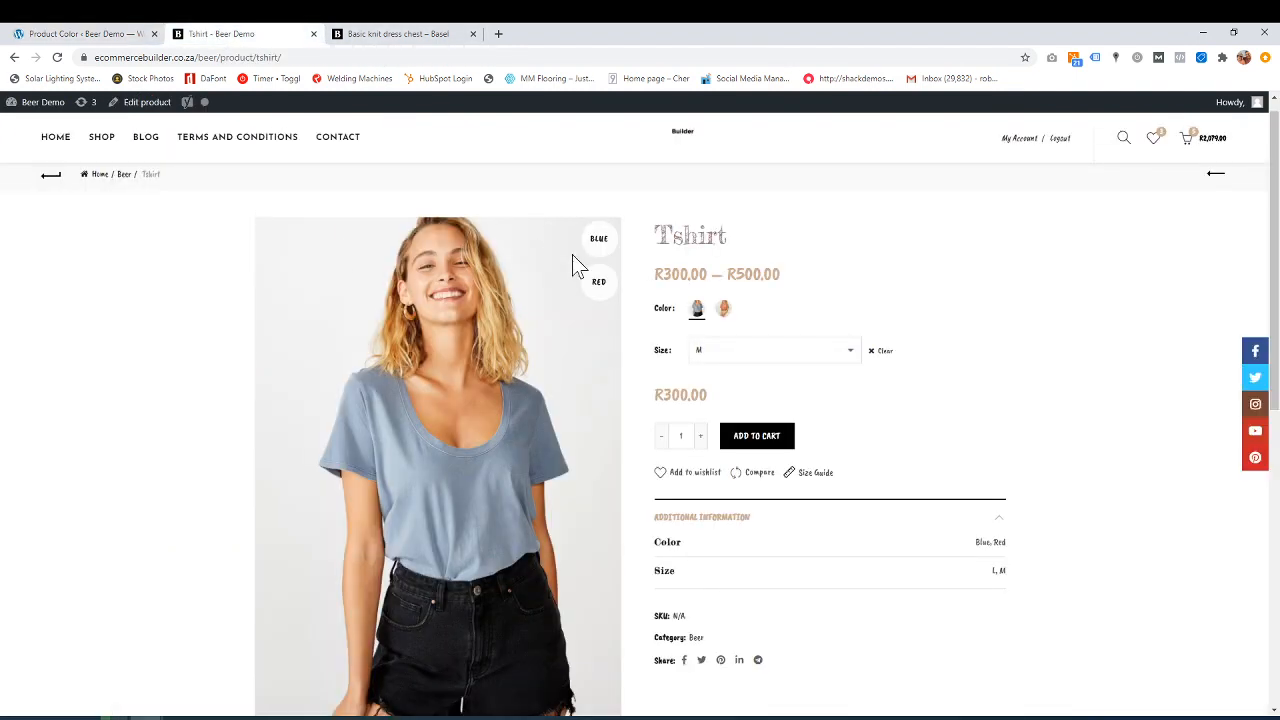
left_click(697, 312)
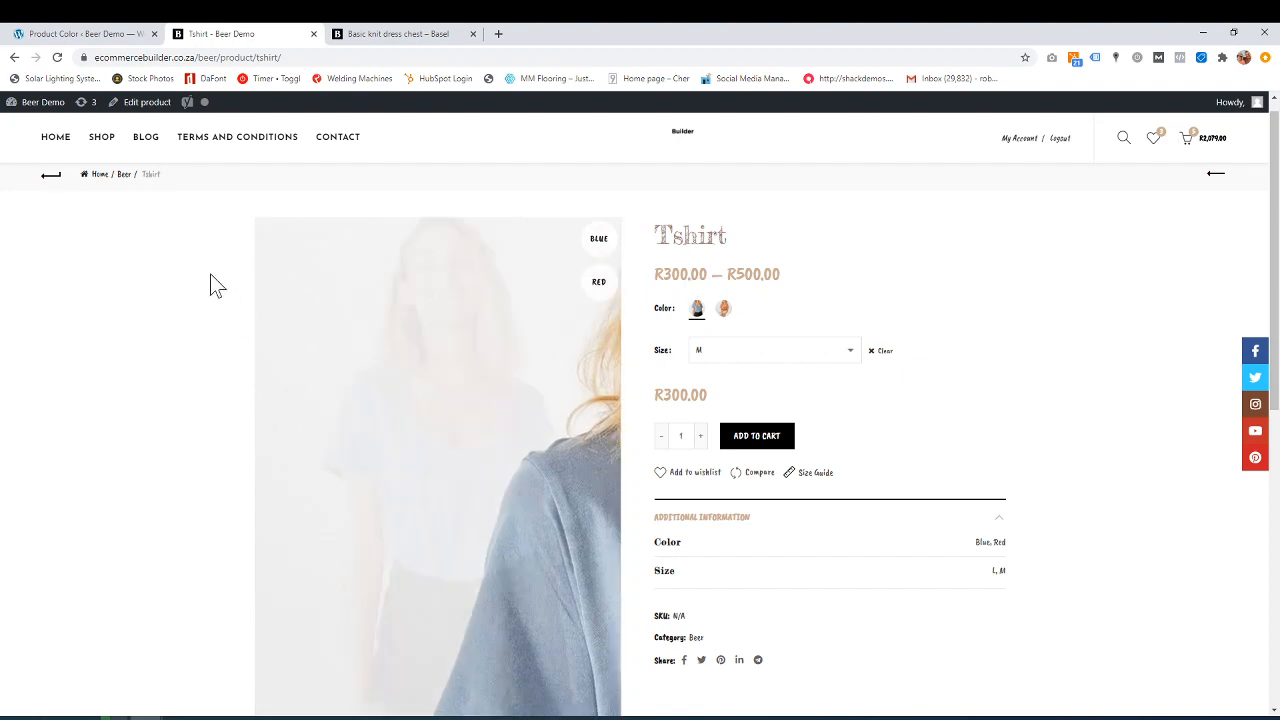
left_click(363, 32)
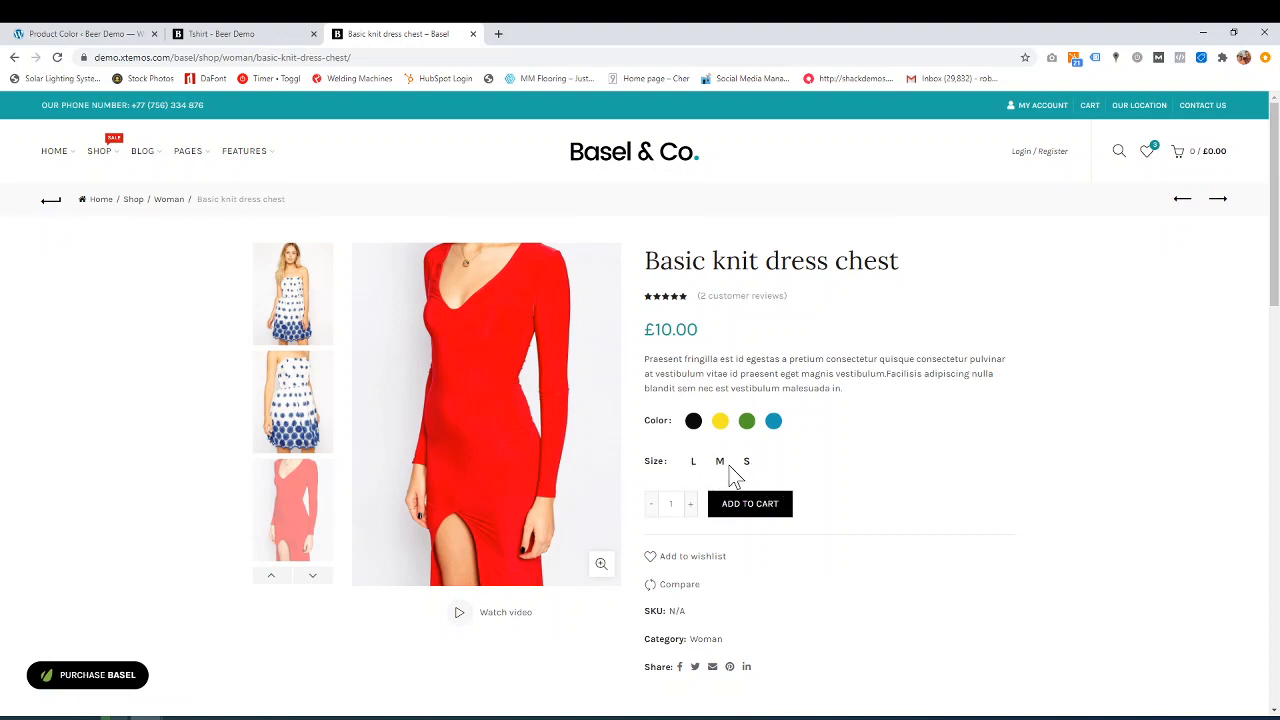
left_click(694, 423)
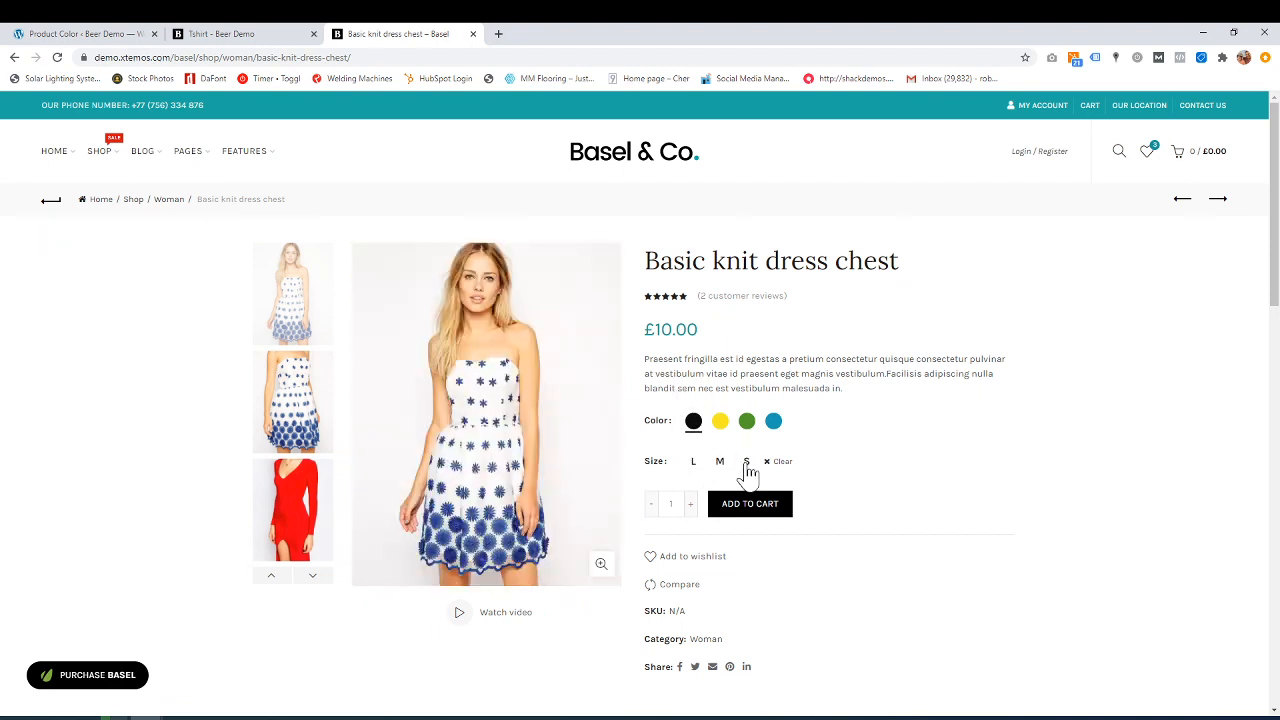
left_click(697, 465)
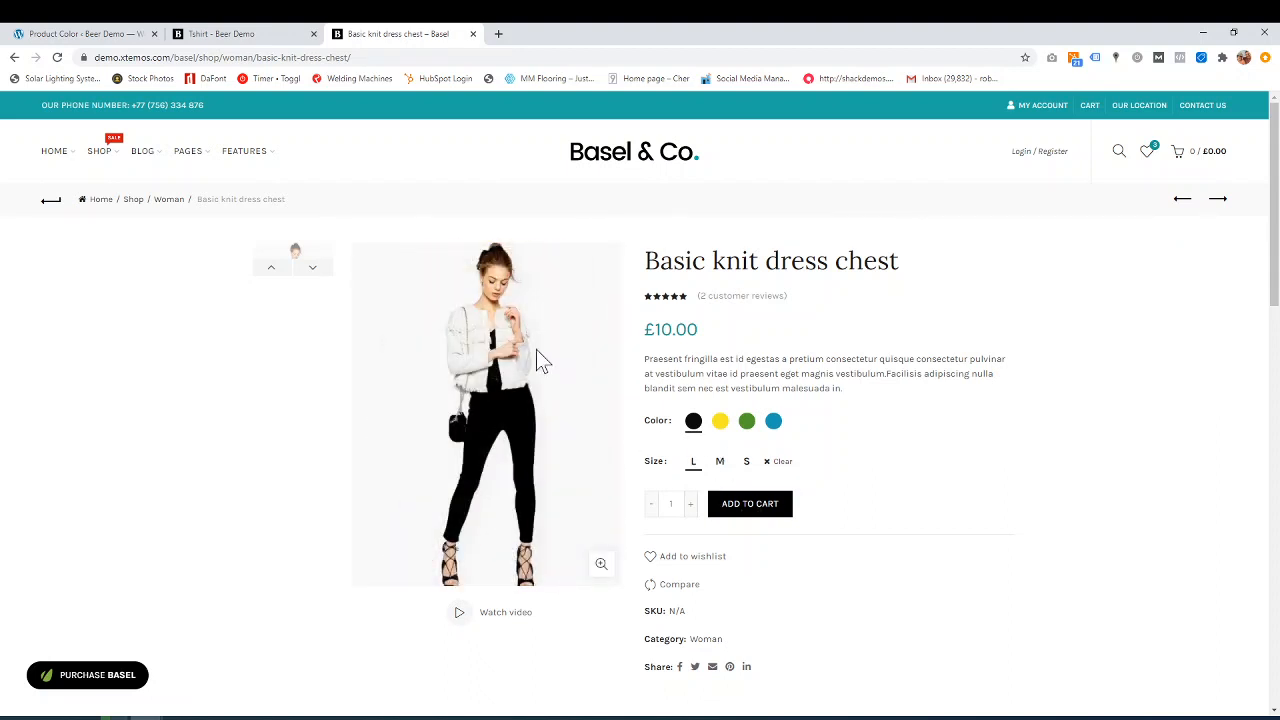
Try the Basel demo dress in yellow, size M, and return to the Product Color terms page
left_click(722, 426)
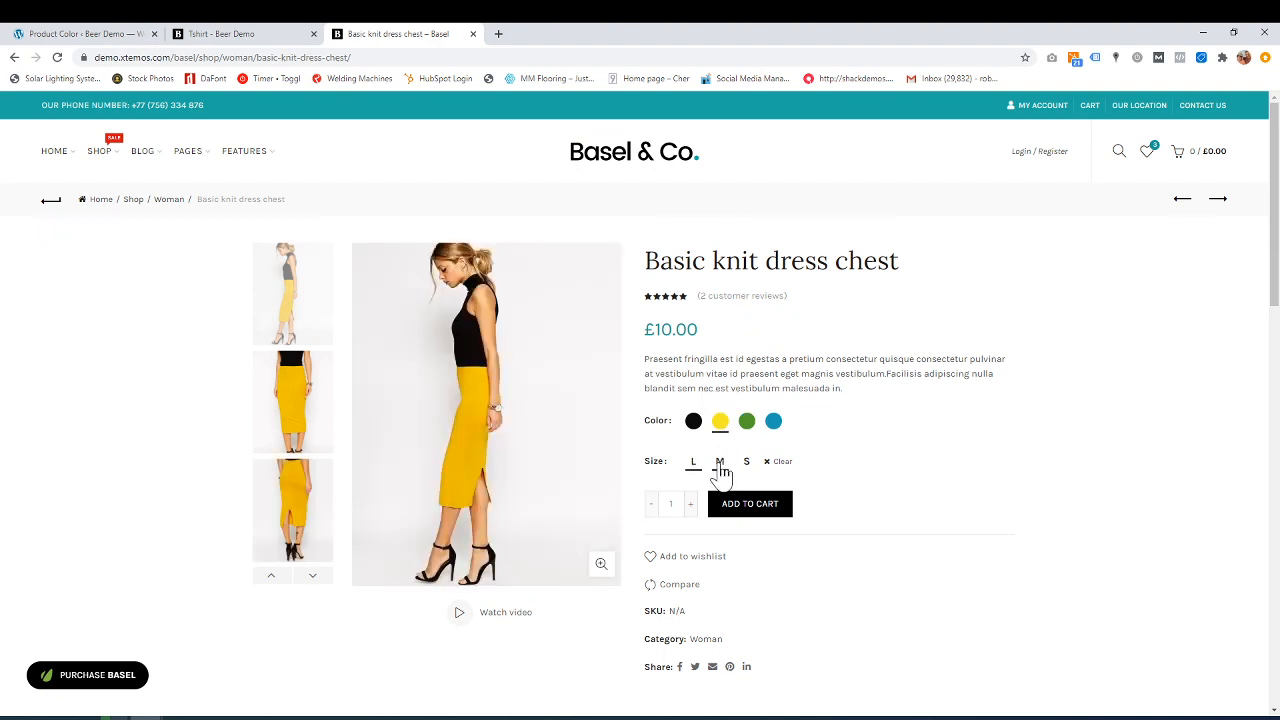
left_click(720, 463)
left_click(230, 36)
left_click(104, 34)
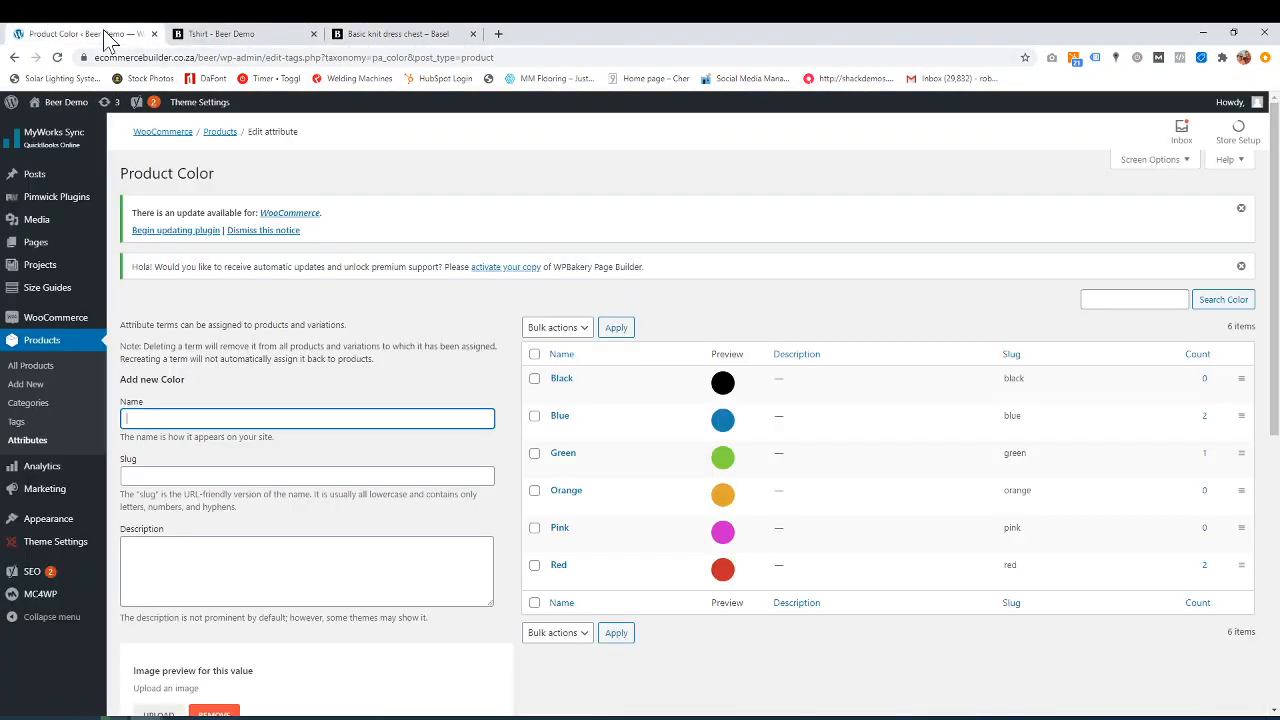